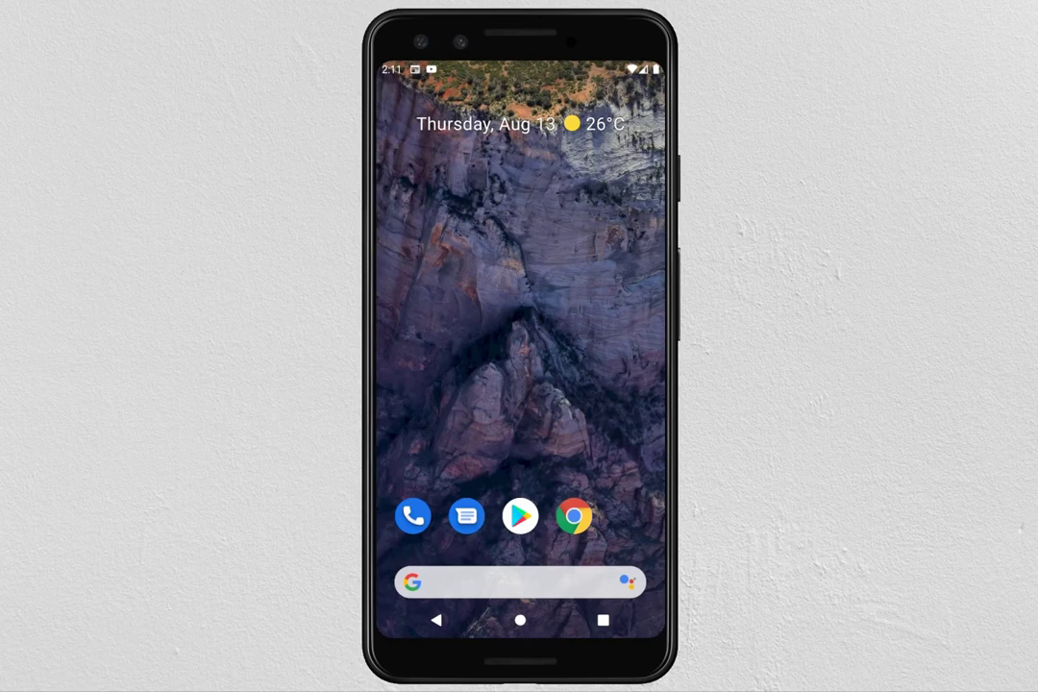
Search Google Play for Word and open the installed Microsoft Word app from its store page
left_click(520, 517)
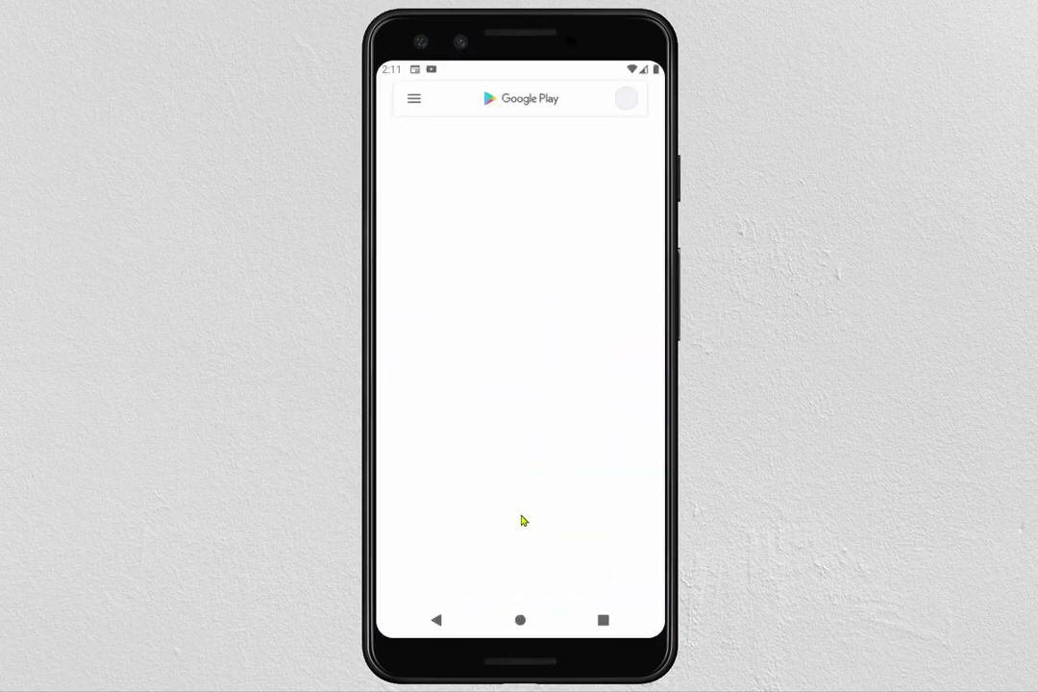
left_click(519, 102)
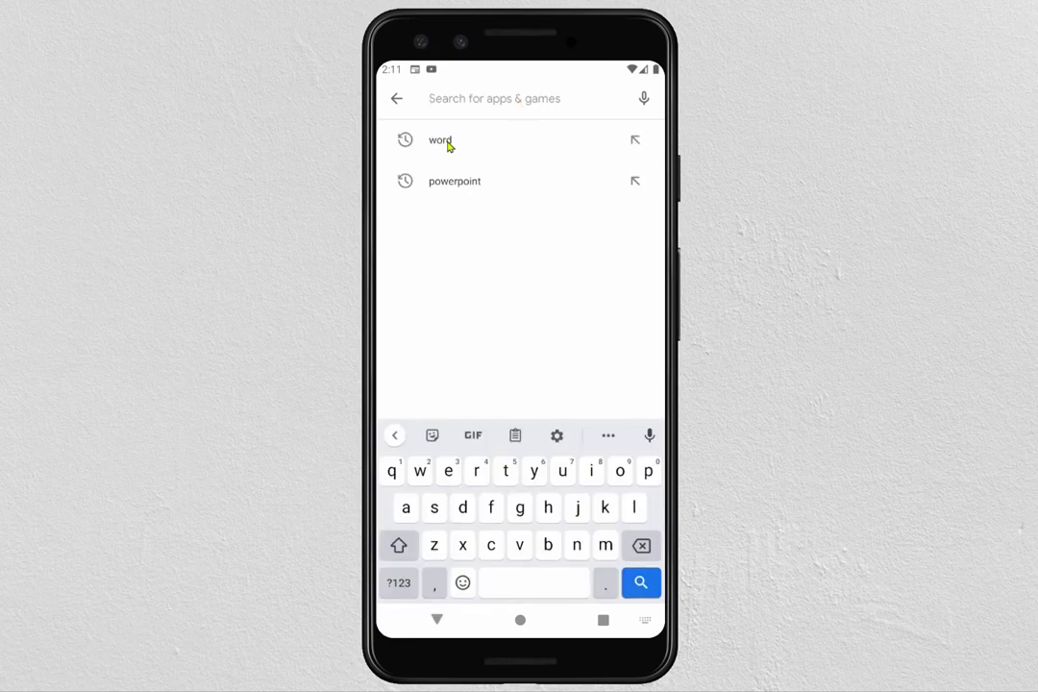
left_click(442, 141)
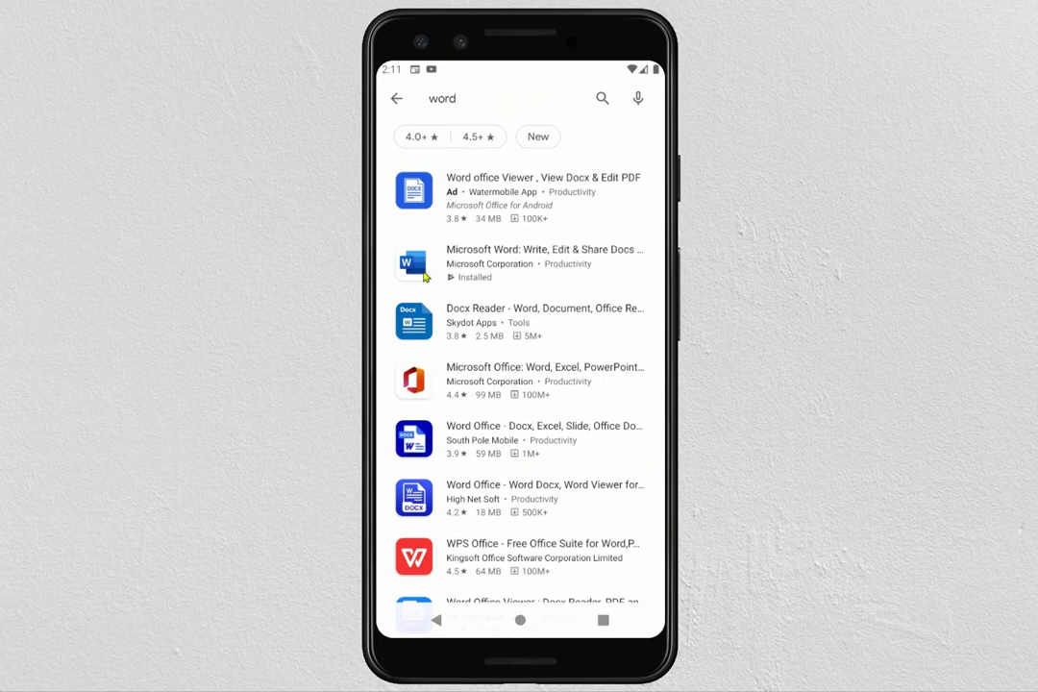
left_click(418, 250)
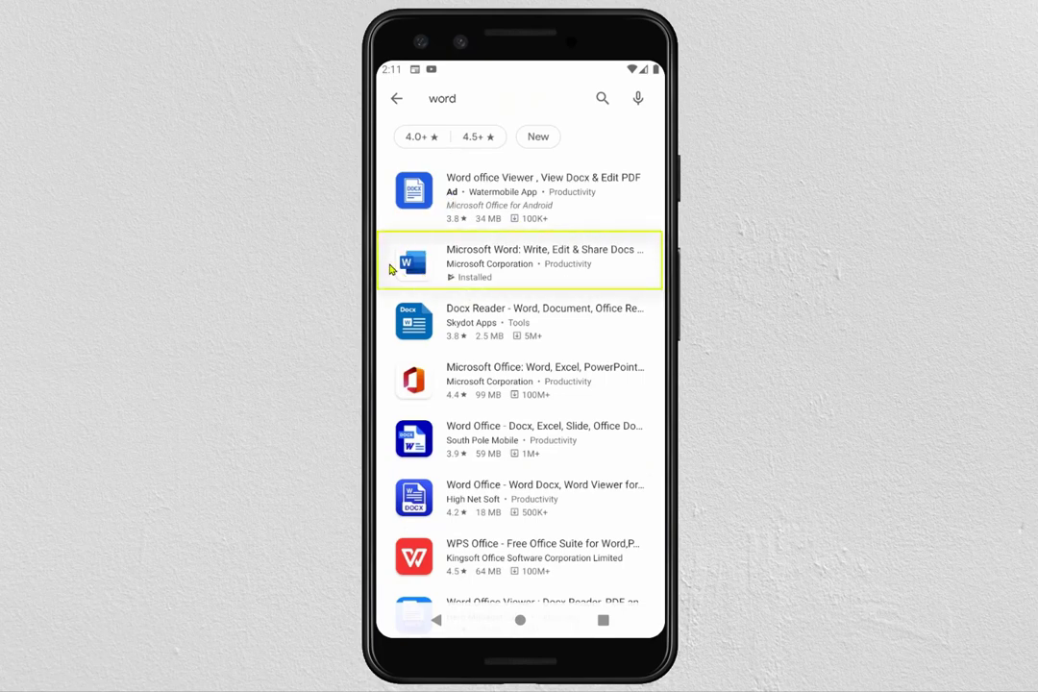
left_click(493, 265)
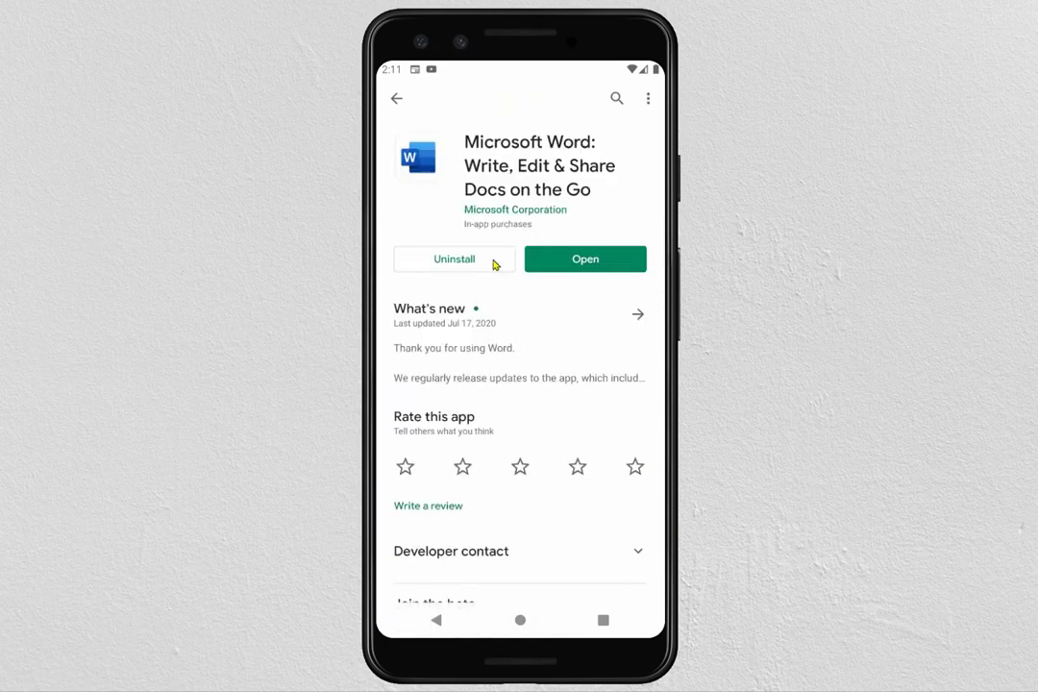
left_click(587, 268)
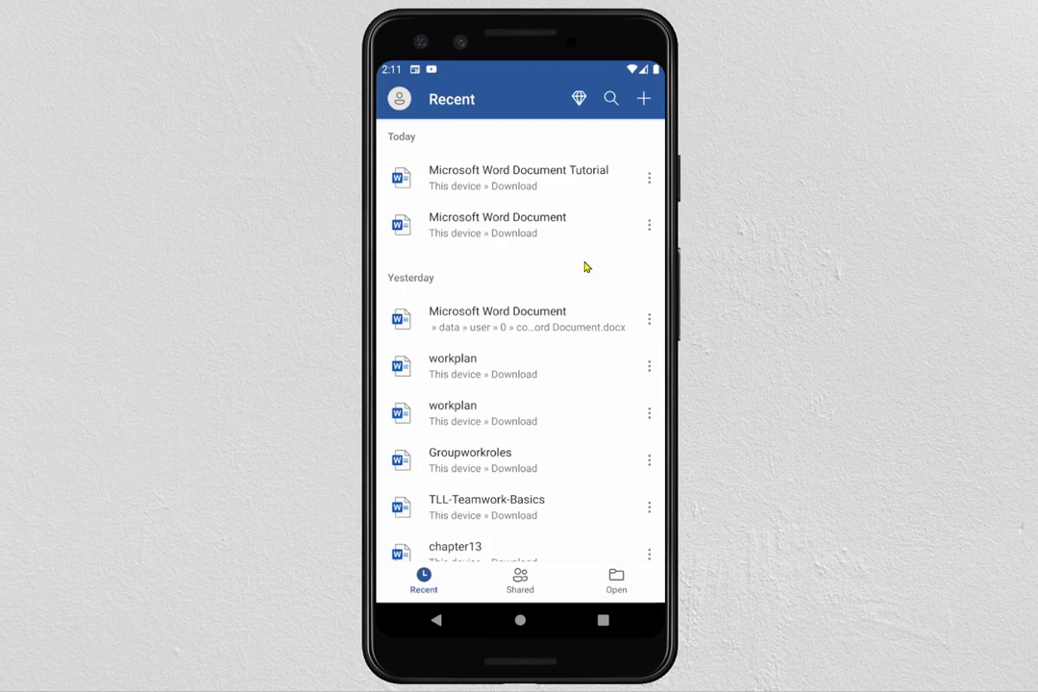
Open the recent document "Microsoft Word Document Tutorial" and look through its text, picture and table
left_click(513, 174)
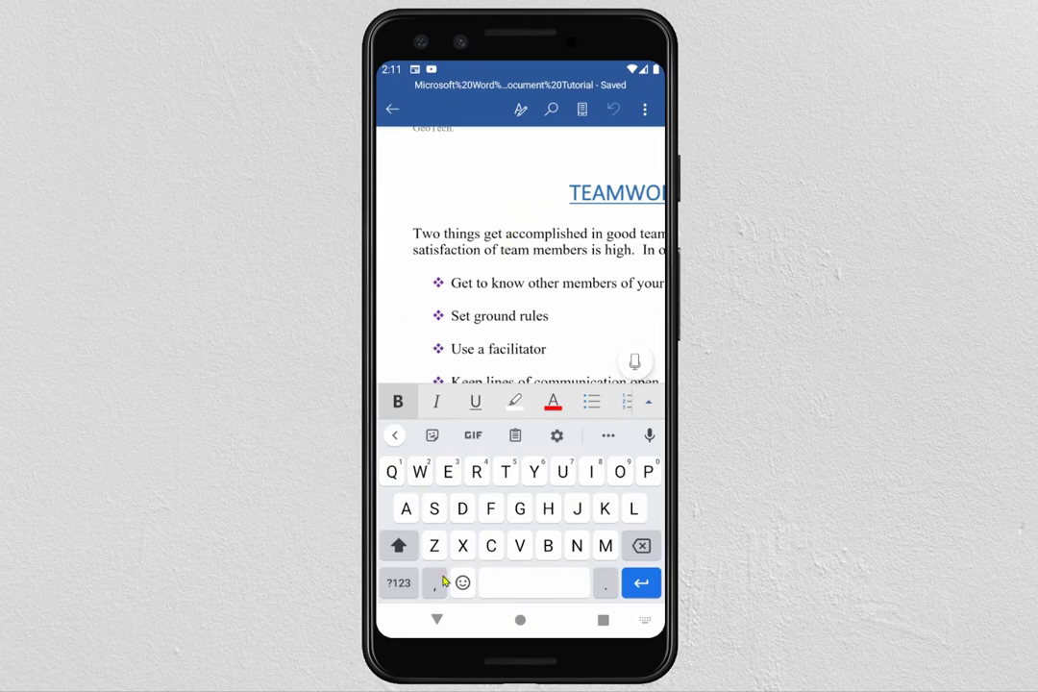
left_click(437, 620)
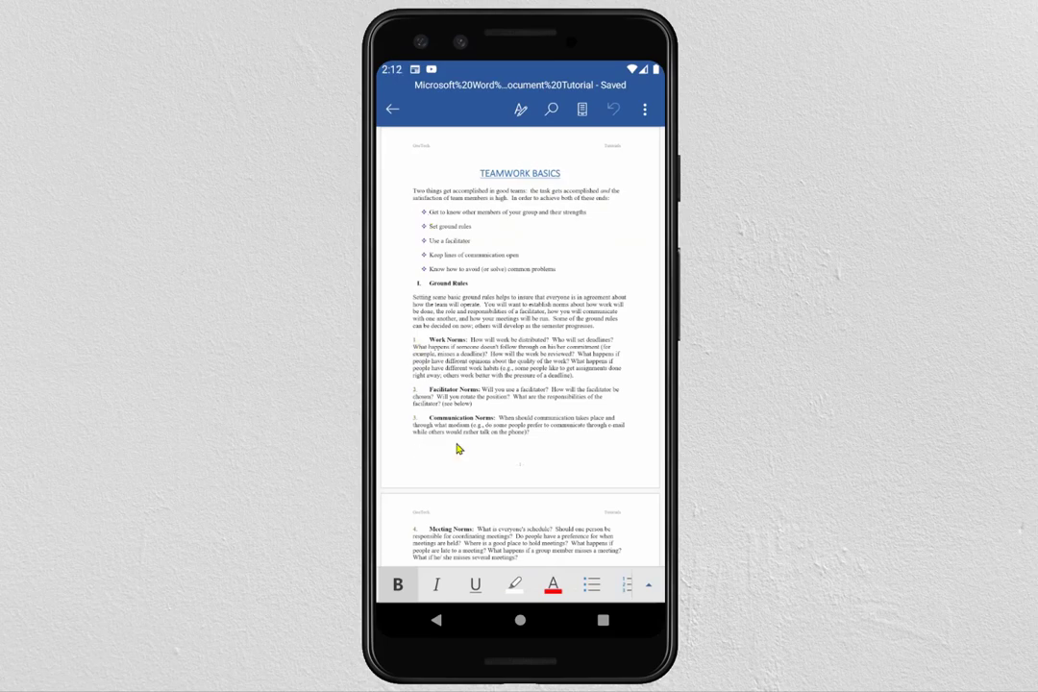
scroll(465, 413, "down", 1)
left_click_drag(465, 413, 452, 233)
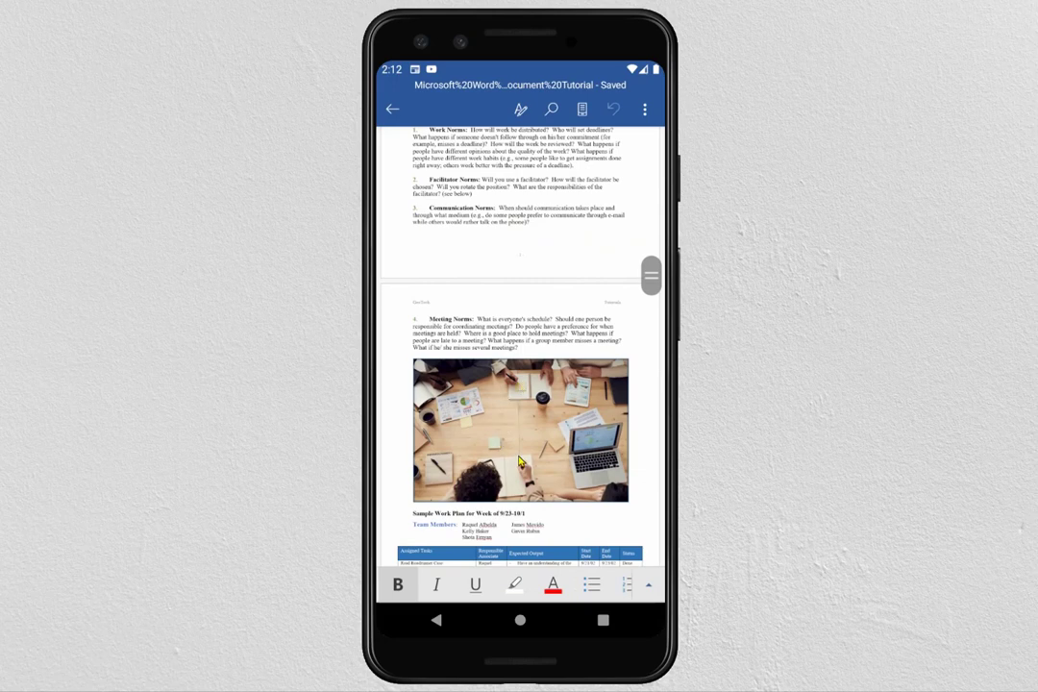
left_click_drag(519, 463, 477, 324)
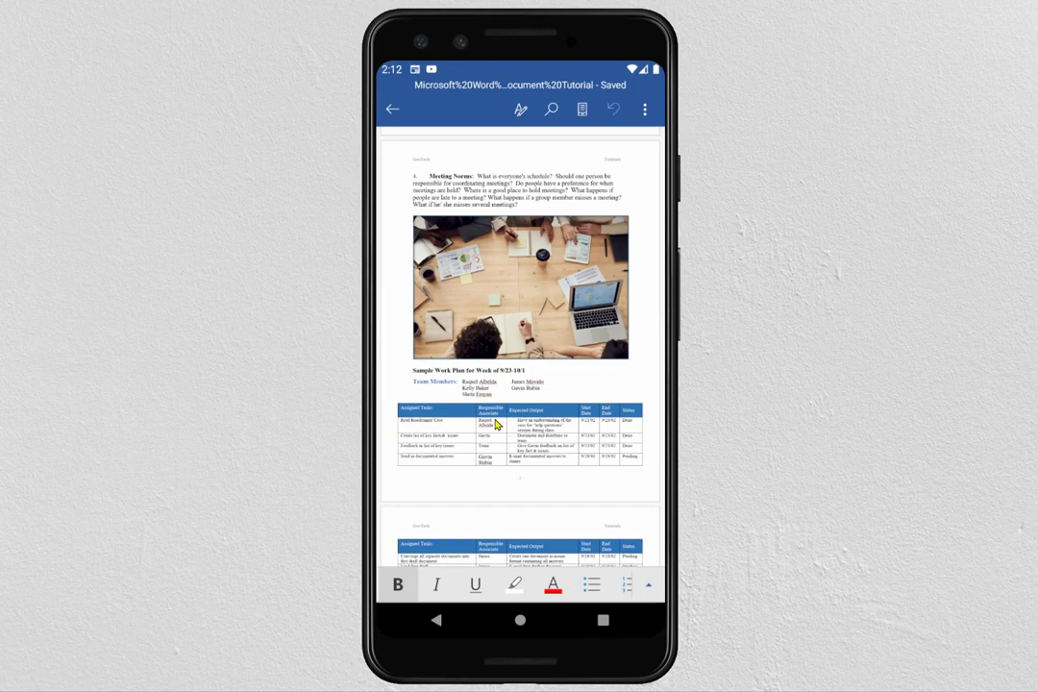
scroll(514, 450, "up", 3)
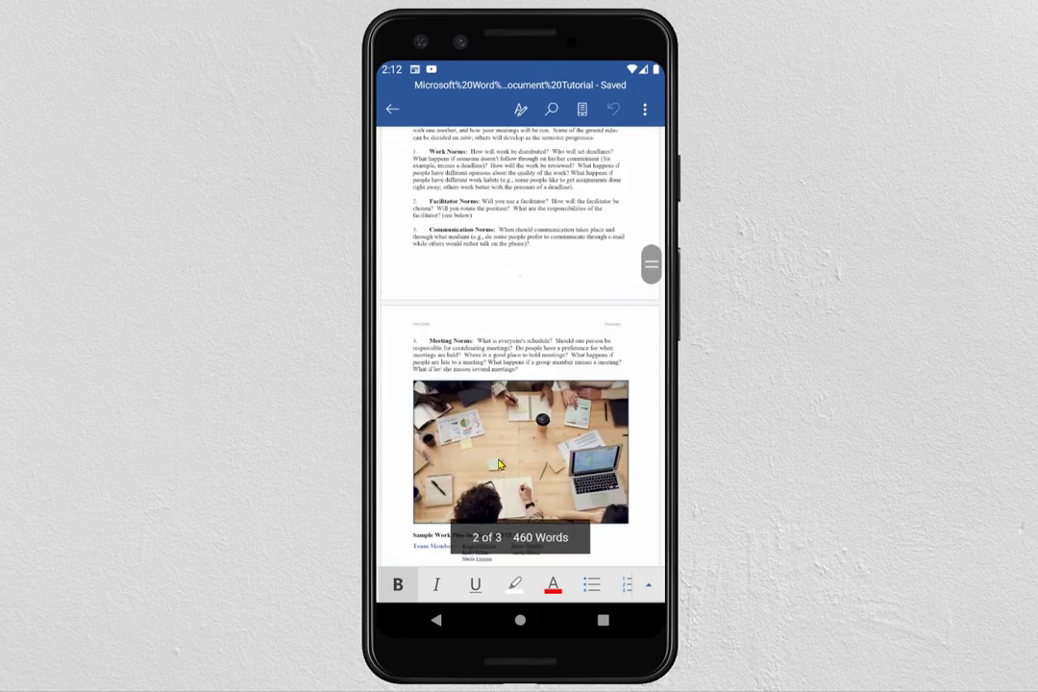
scroll(500, 273, "up", 4)
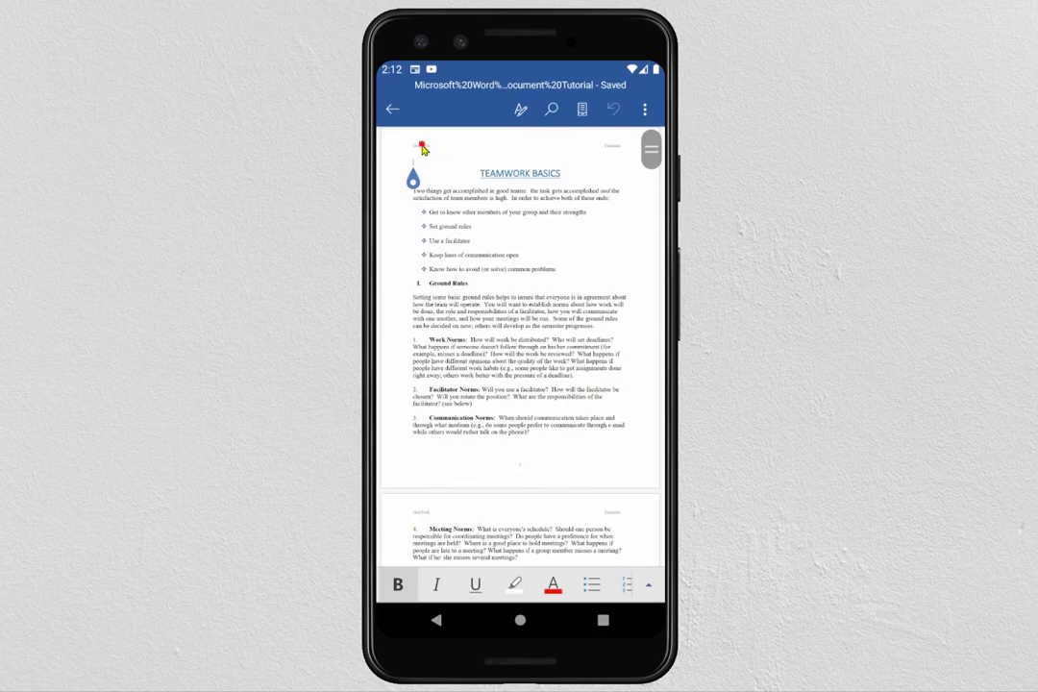
Examine the header and page number on the sample's first page, and return to the recent documents list
left_click(422, 147)
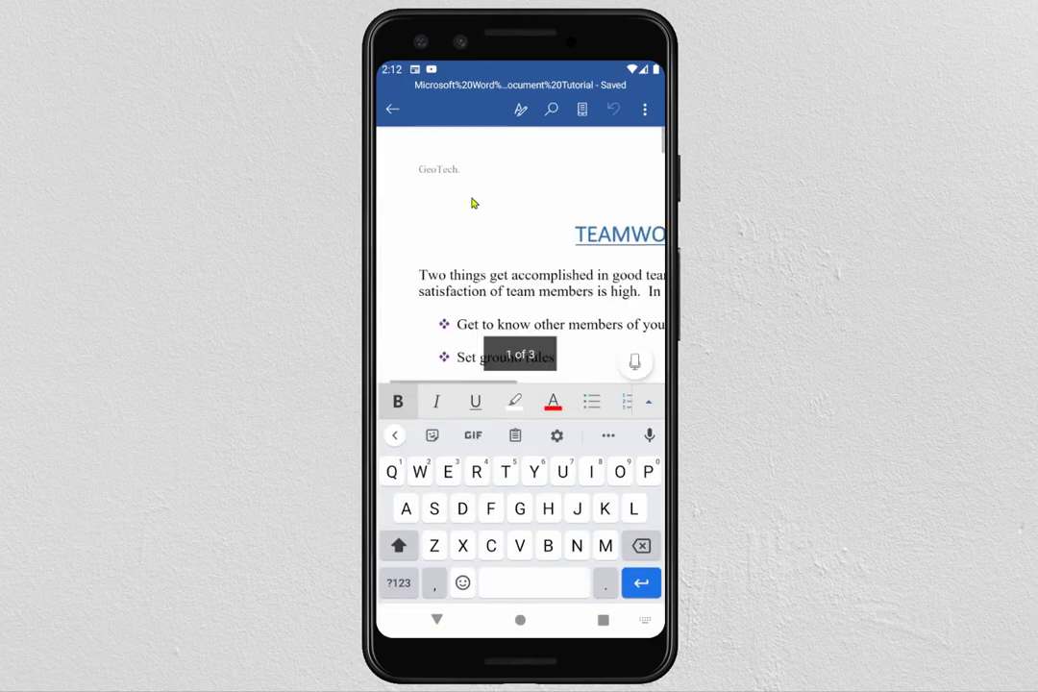
left_click(472, 203)
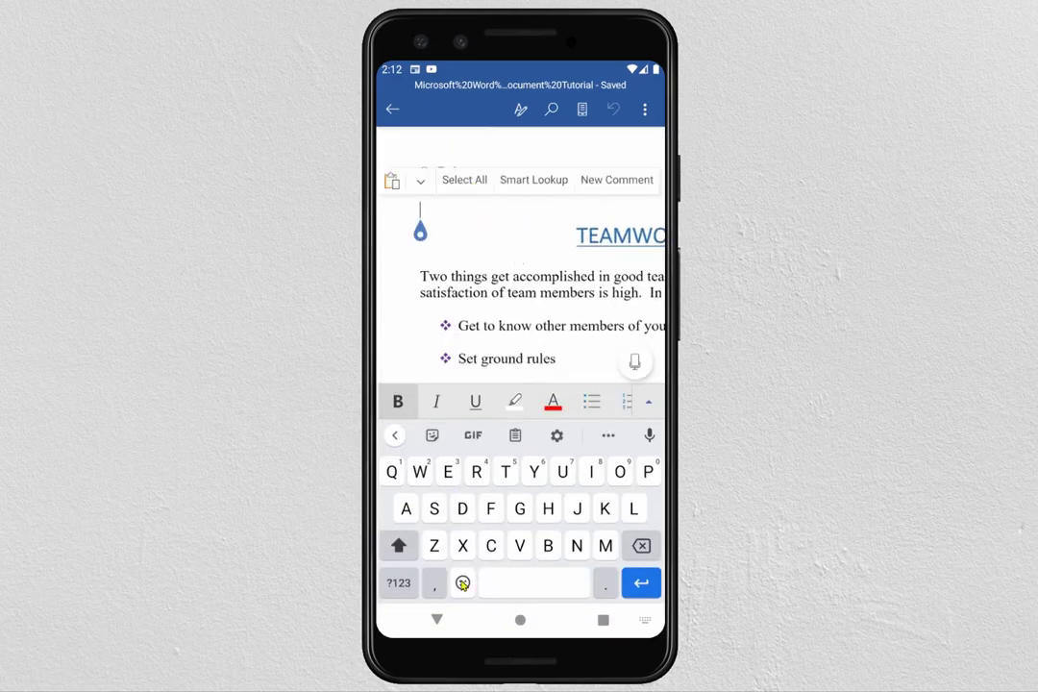
left_click(436, 620)
left_click_drag(454, 324, 455, 283)
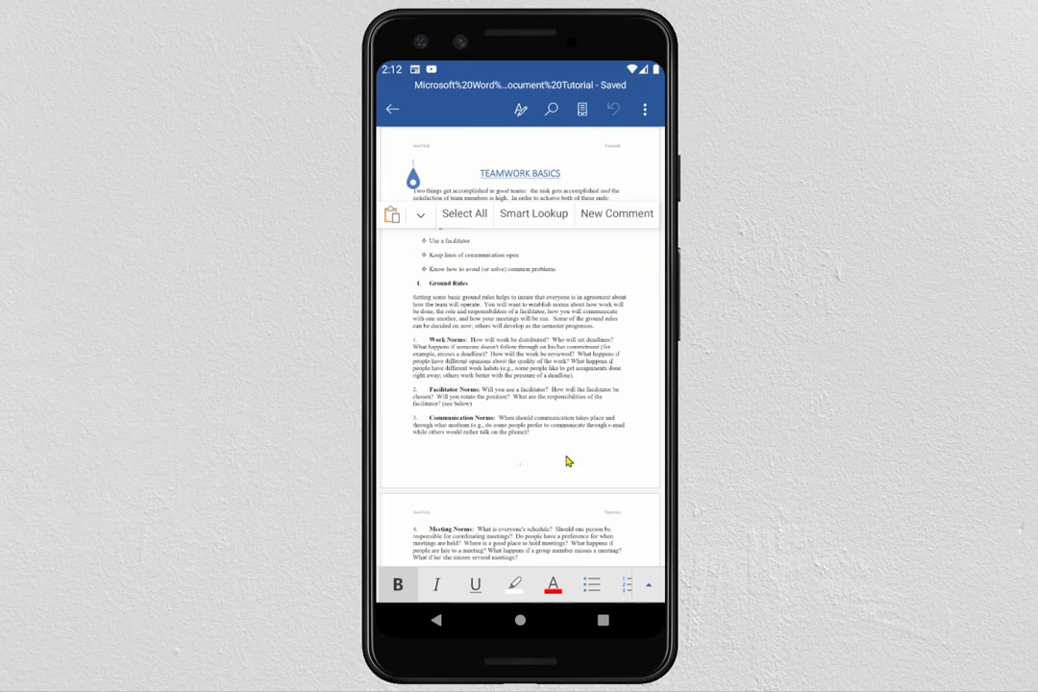
left_click(392, 111)
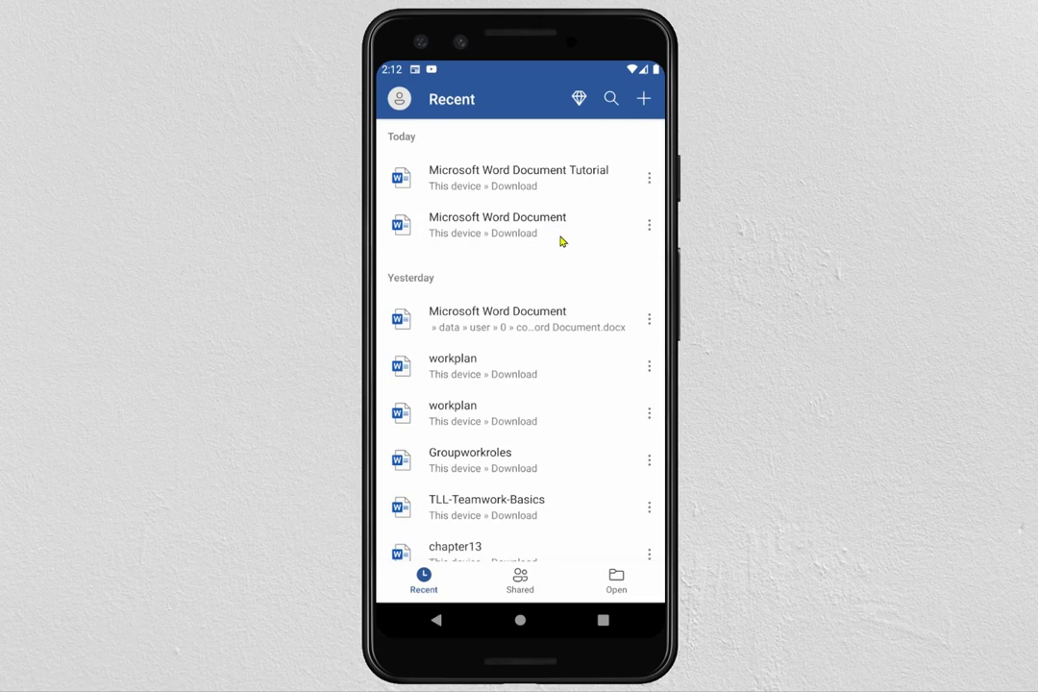
Create a blank document and name it "Teamwotk"
left_click(645, 100)
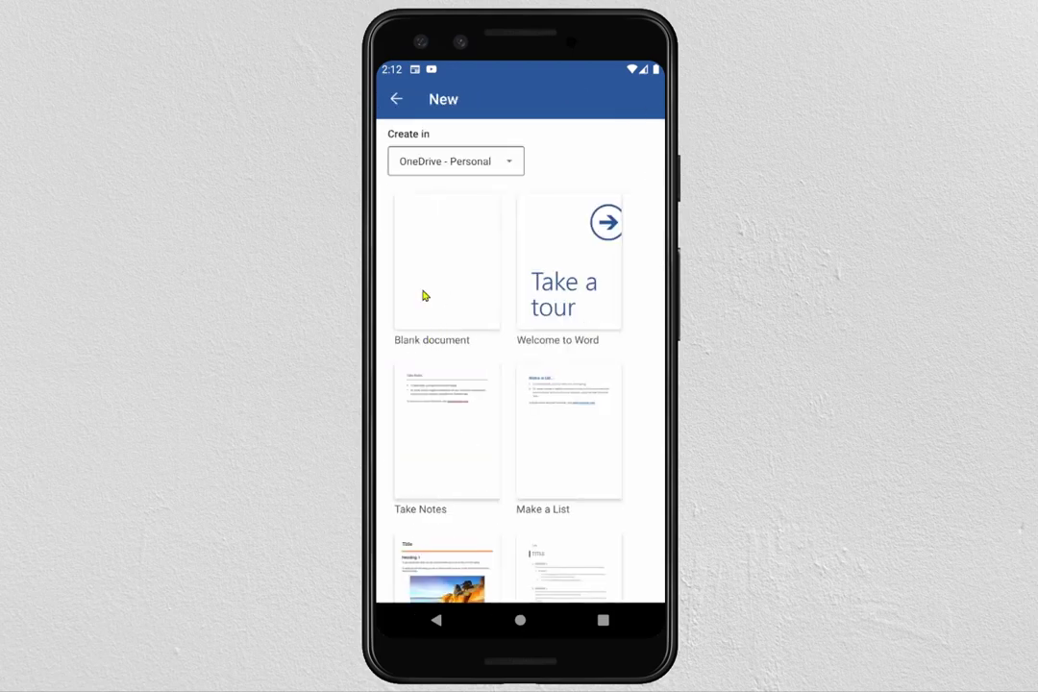
left_click(448, 274)
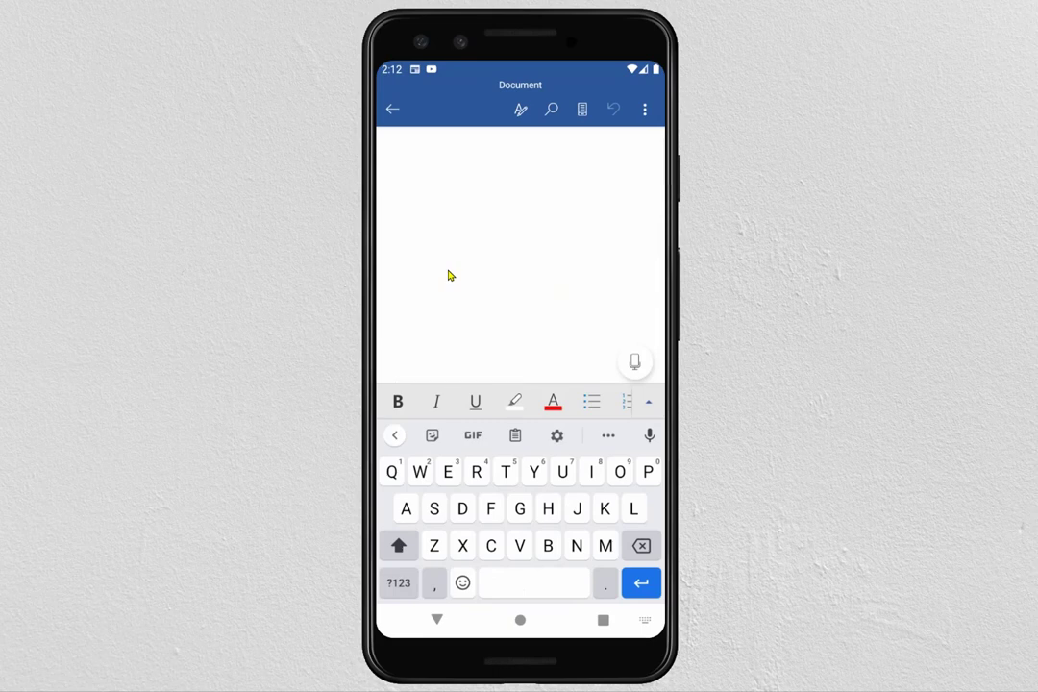
left_click(534, 89)
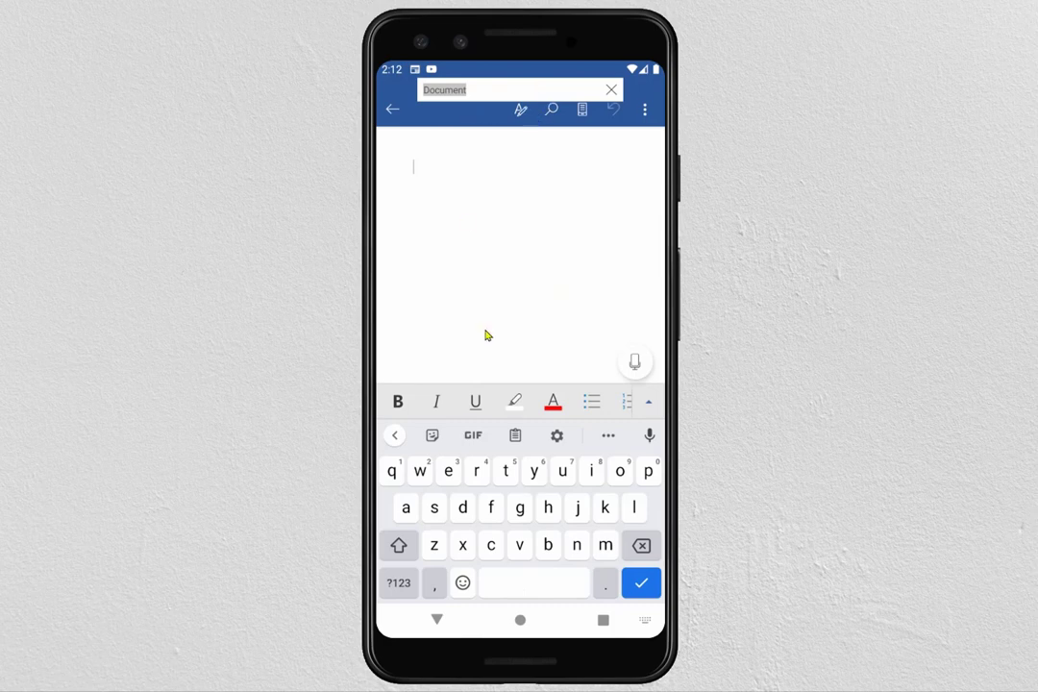
left_click(399, 545)
type("Tea")
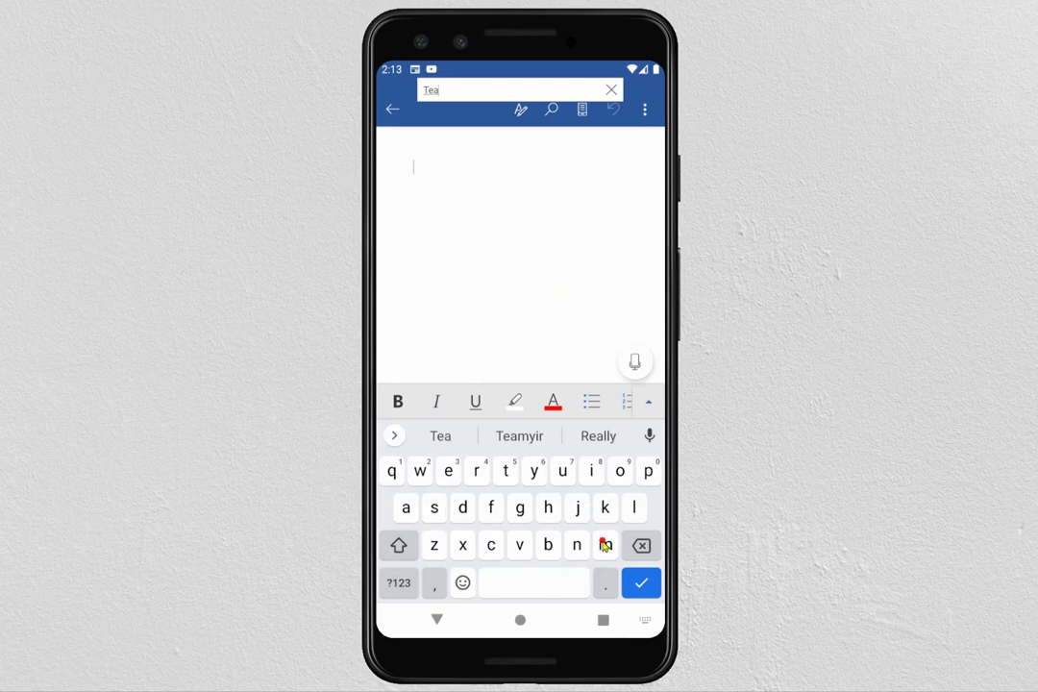
type("mw")
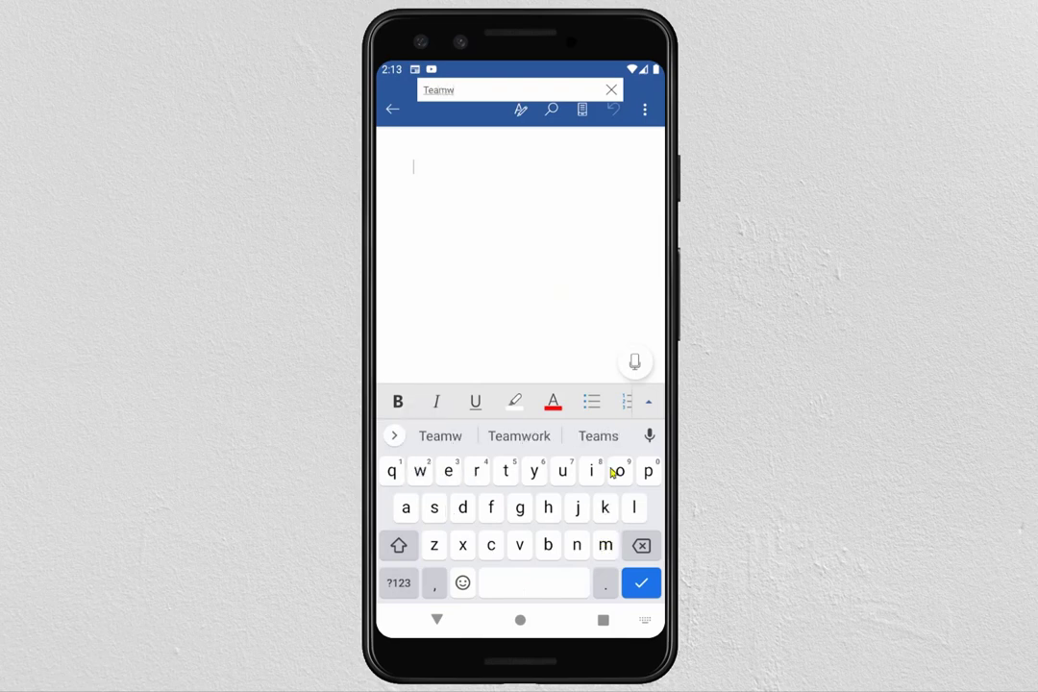
type("otk")
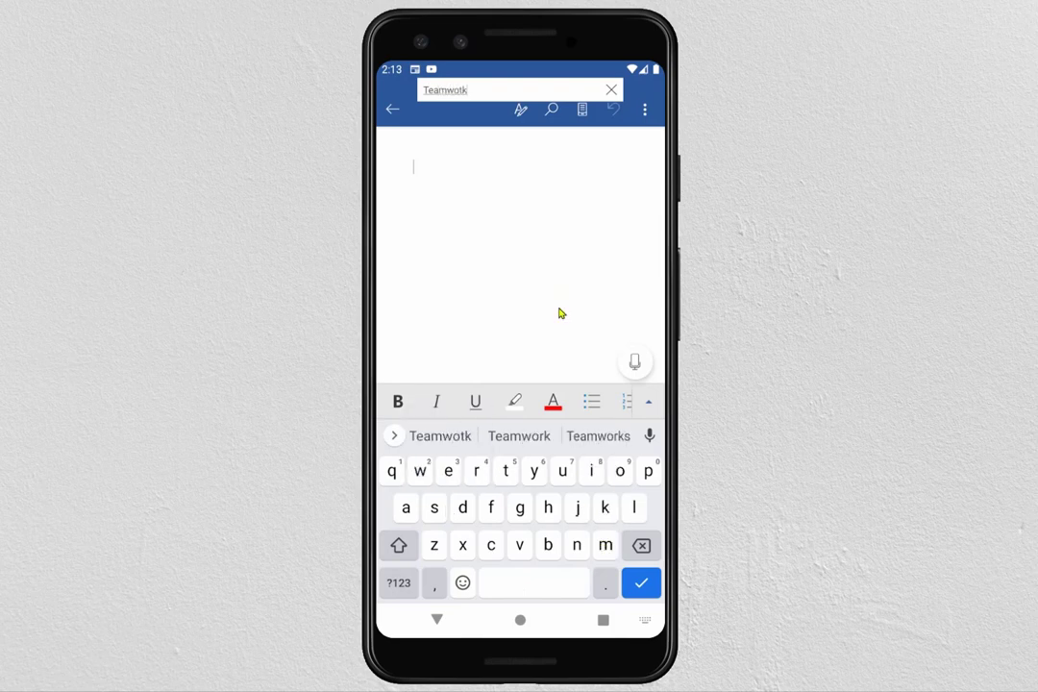
left_click(641, 584)
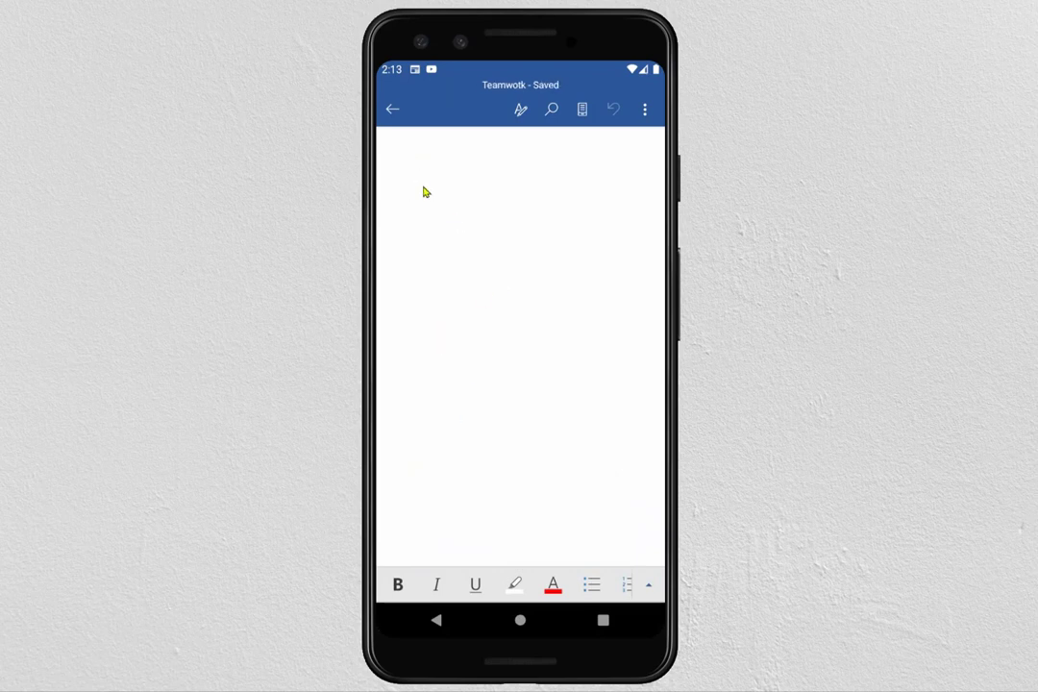
Enter the title text "Teamwork basics" on the first line of the page
left_click(405, 163)
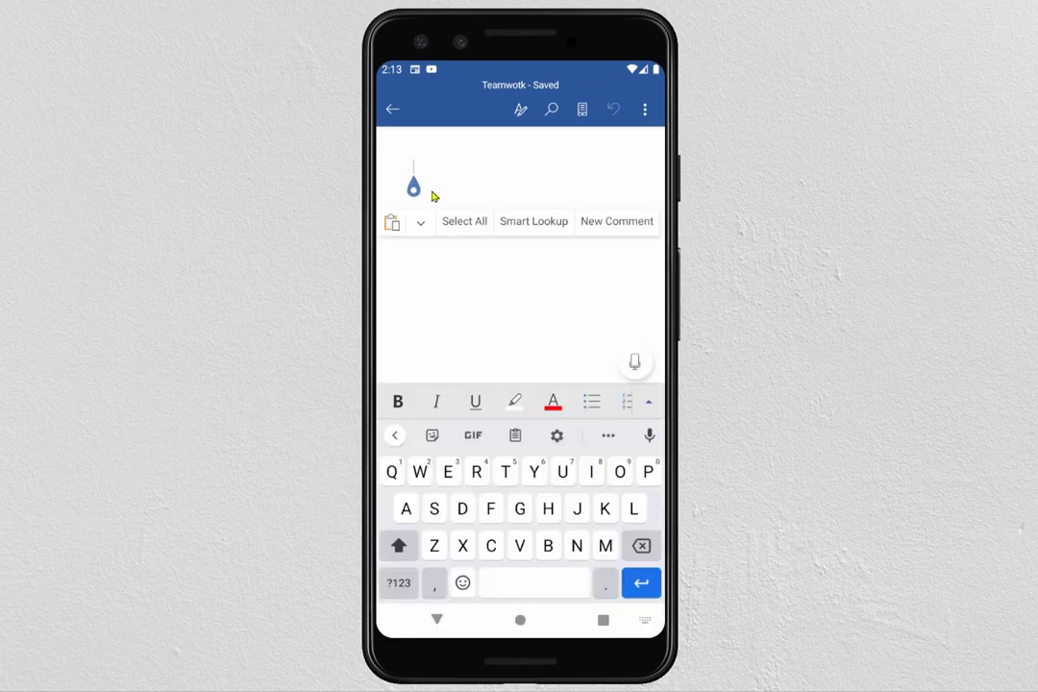
left_click(505, 472)
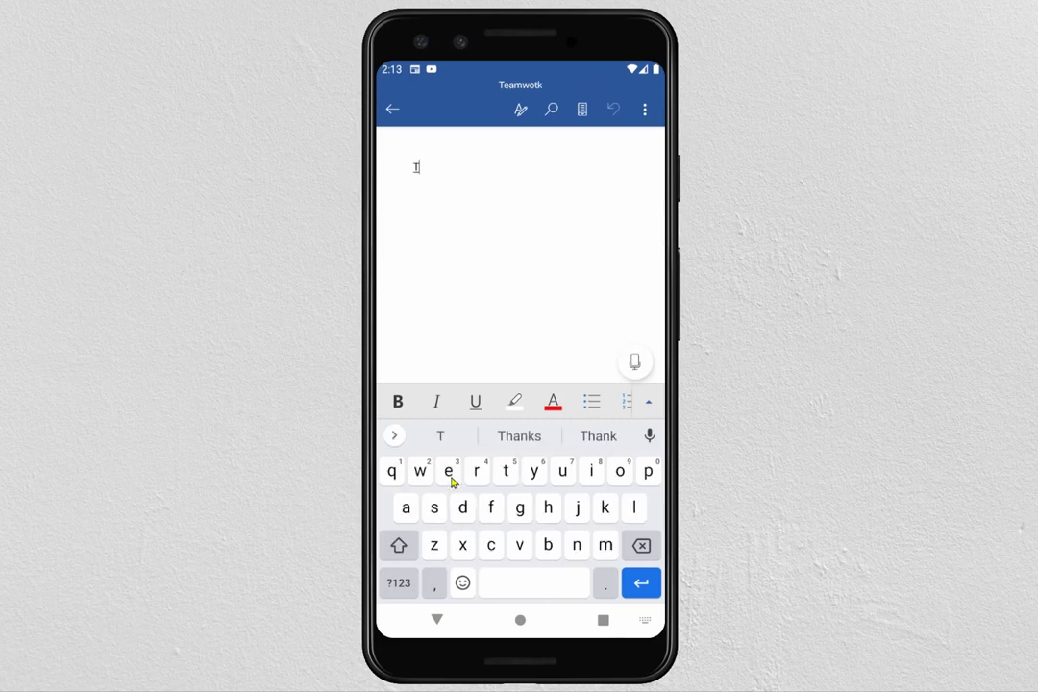
left_click(450, 477)
left_click(406, 507)
left_click(601, 544)
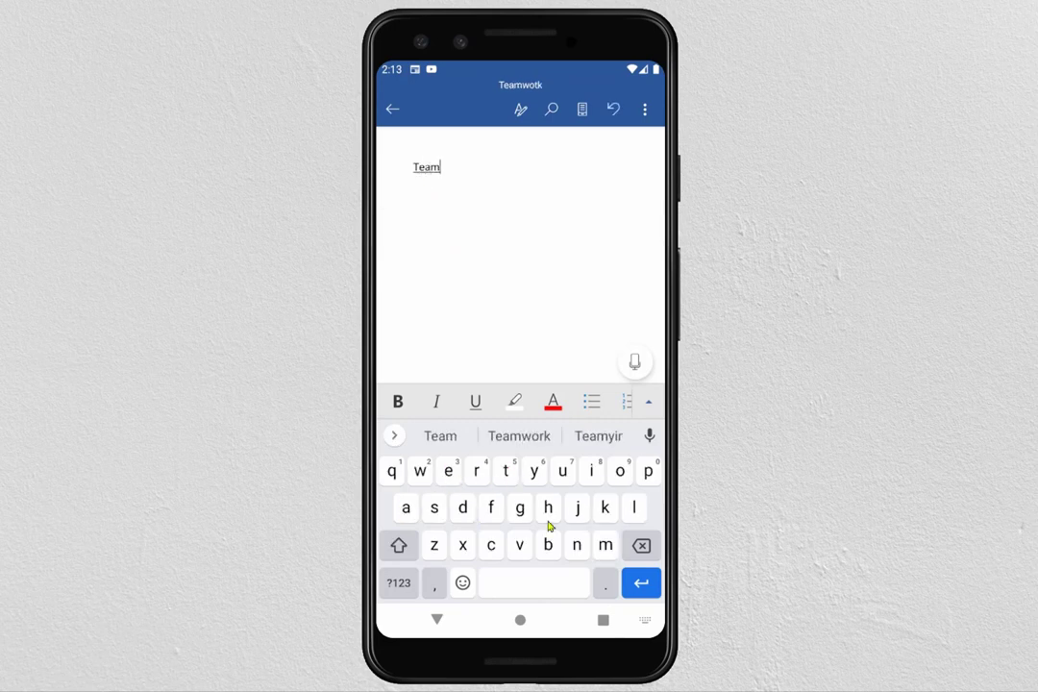
left_click(420, 471)
left_click(620, 472)
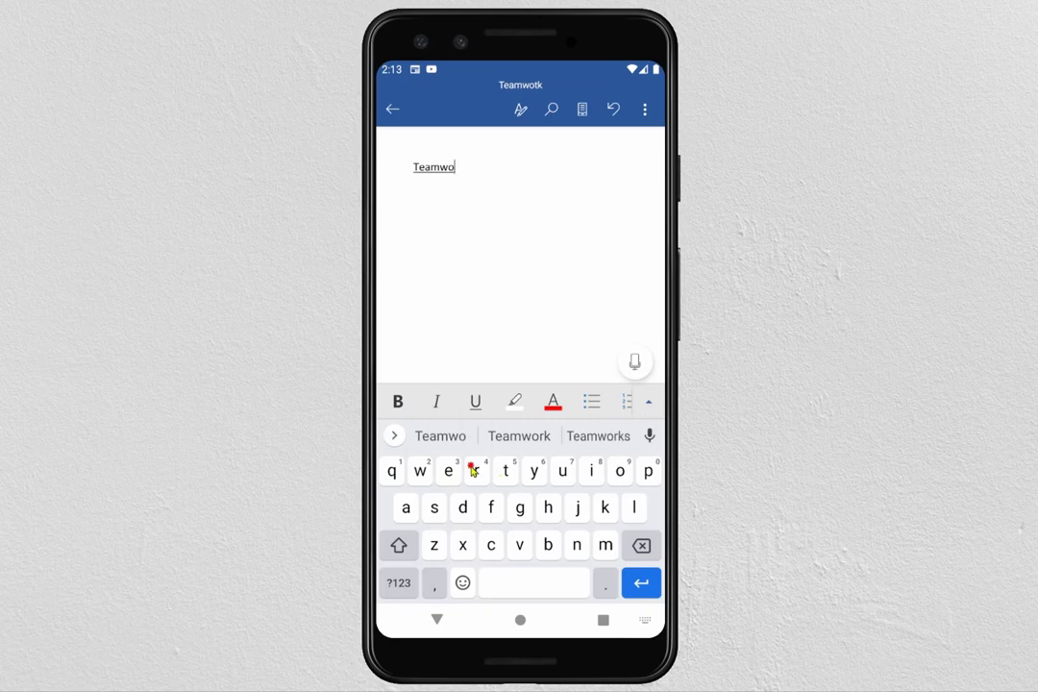
left_click(477, 471)
left_click(605, 508)
left_click(540, 580)
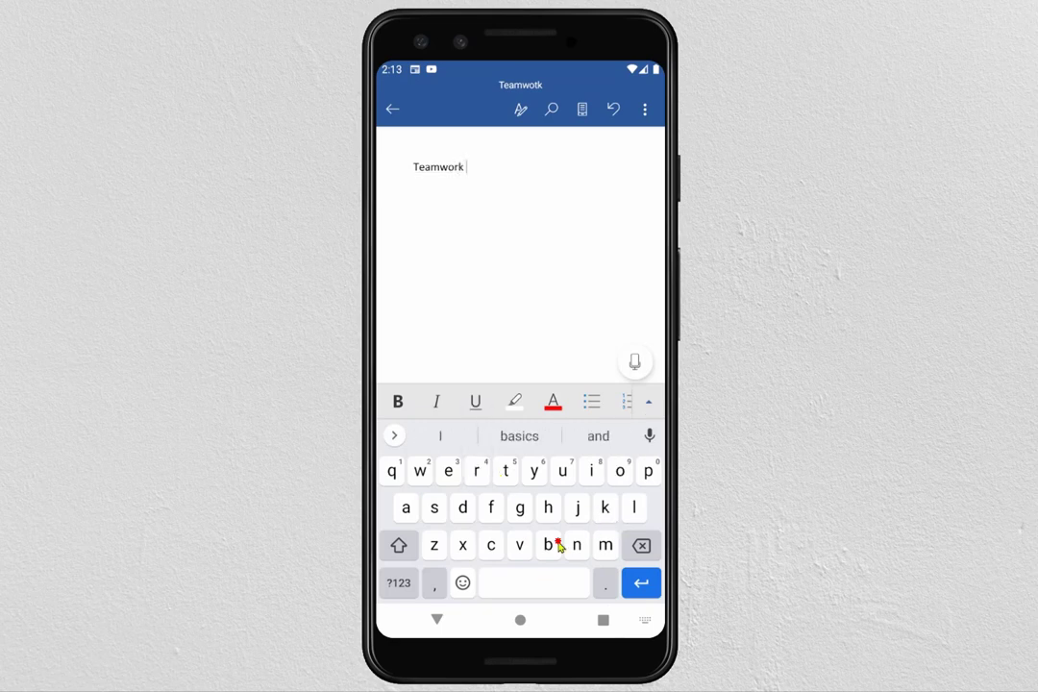
left_click(552, 545)
left_click(413, 506)
left_click(433, 508)
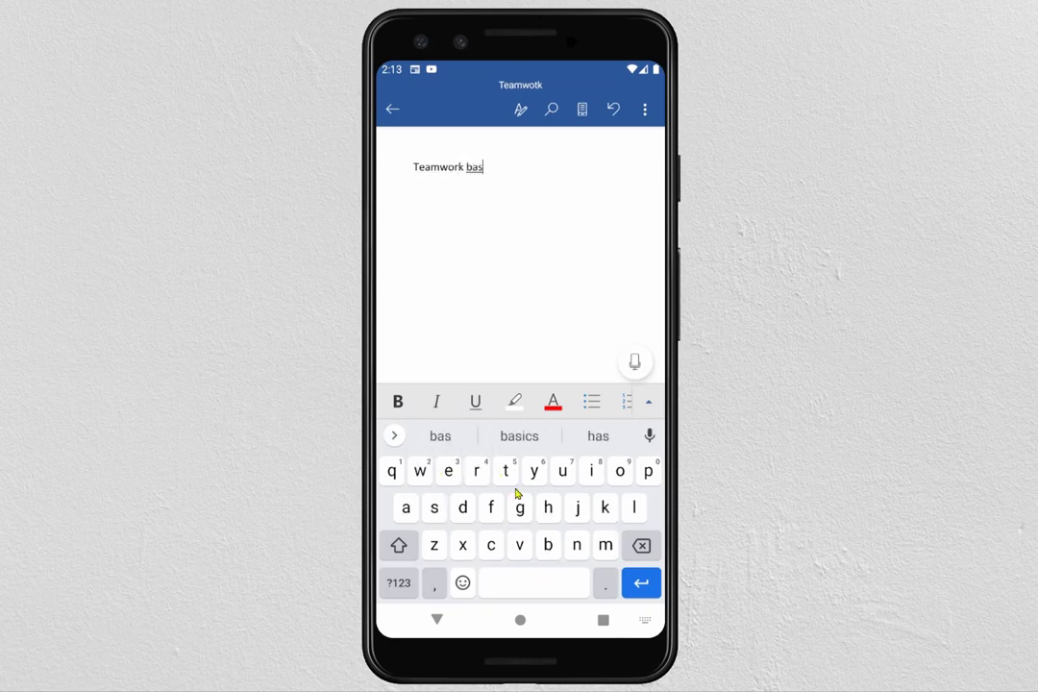
left_click(591, 472)
left_click(491, 545)
left_click(434, 508)
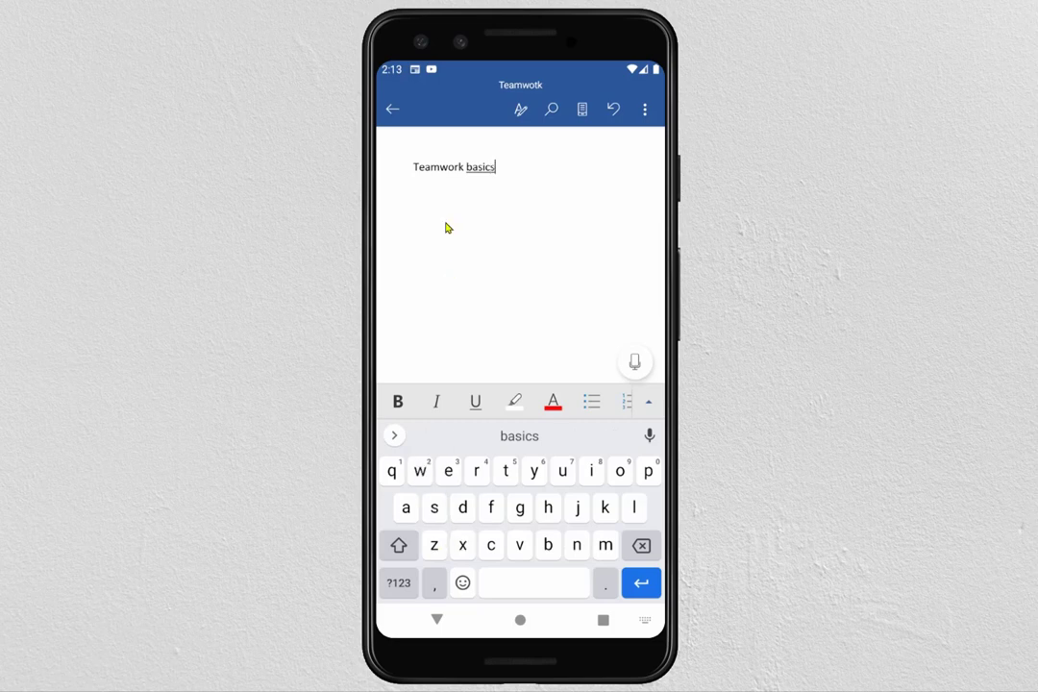
left_click(434, 169)
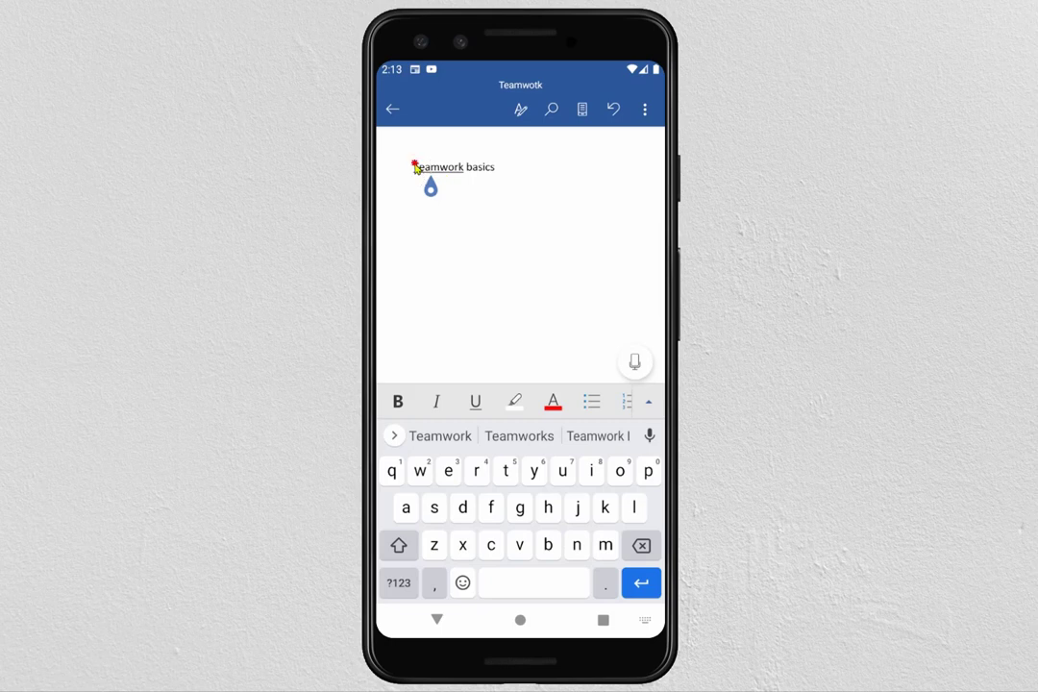
double_click(414, 167)
left_click_drag(464, 197, 493, 192)
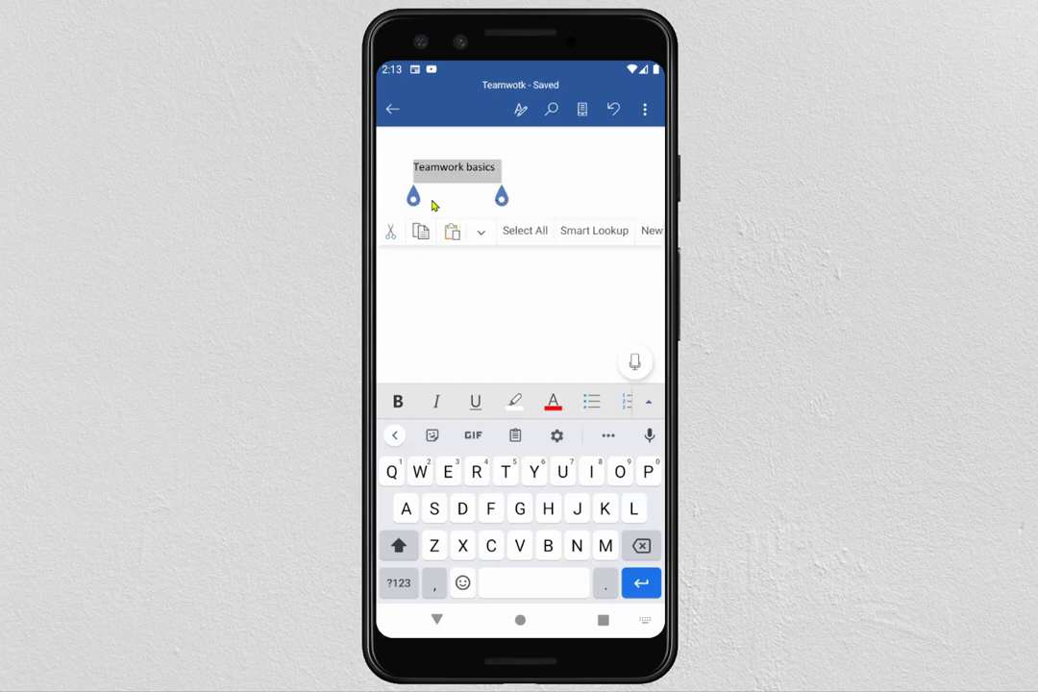
left_click(454, 174)
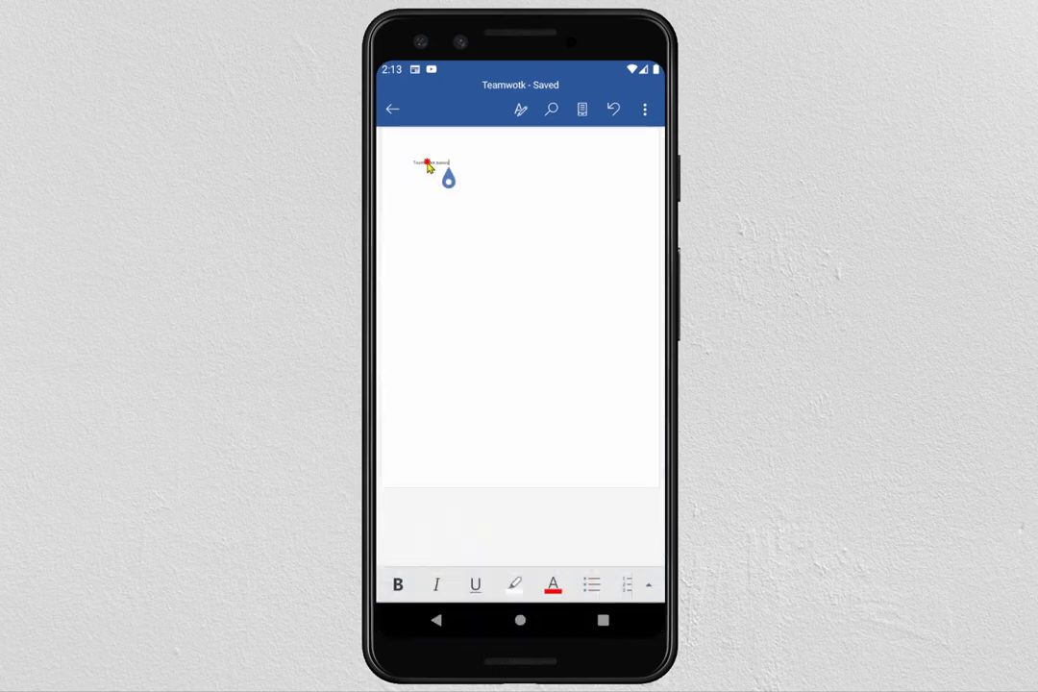
Select the whole title line "Teamwork basics" and set its font to Arial
double_click(421, 166)
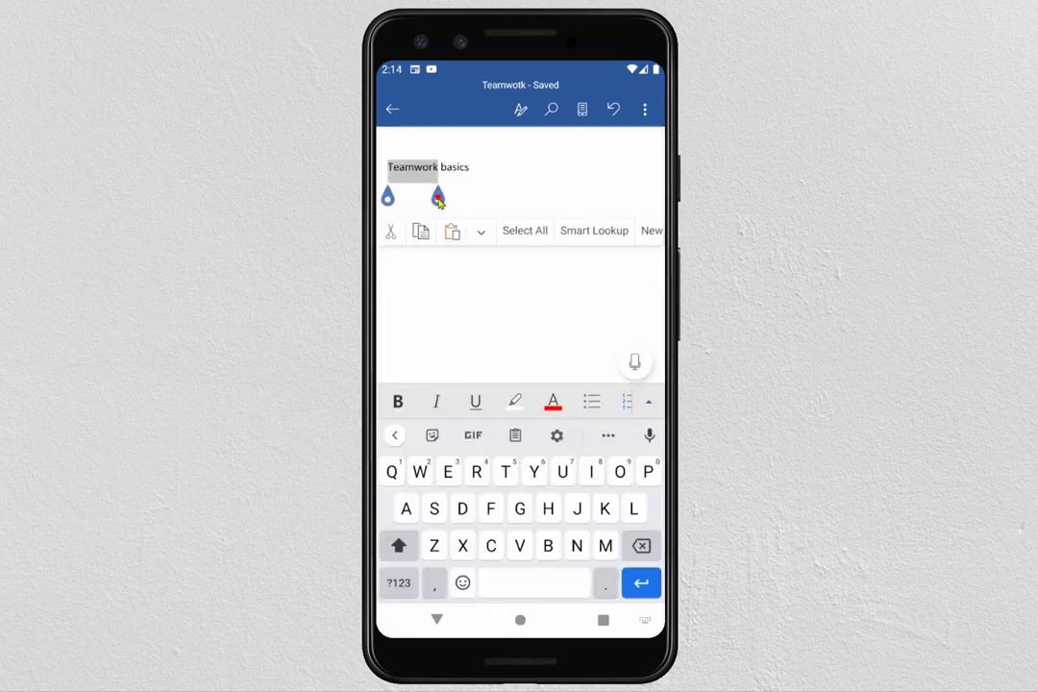
left_click_drag(438, 197, 469, 197)
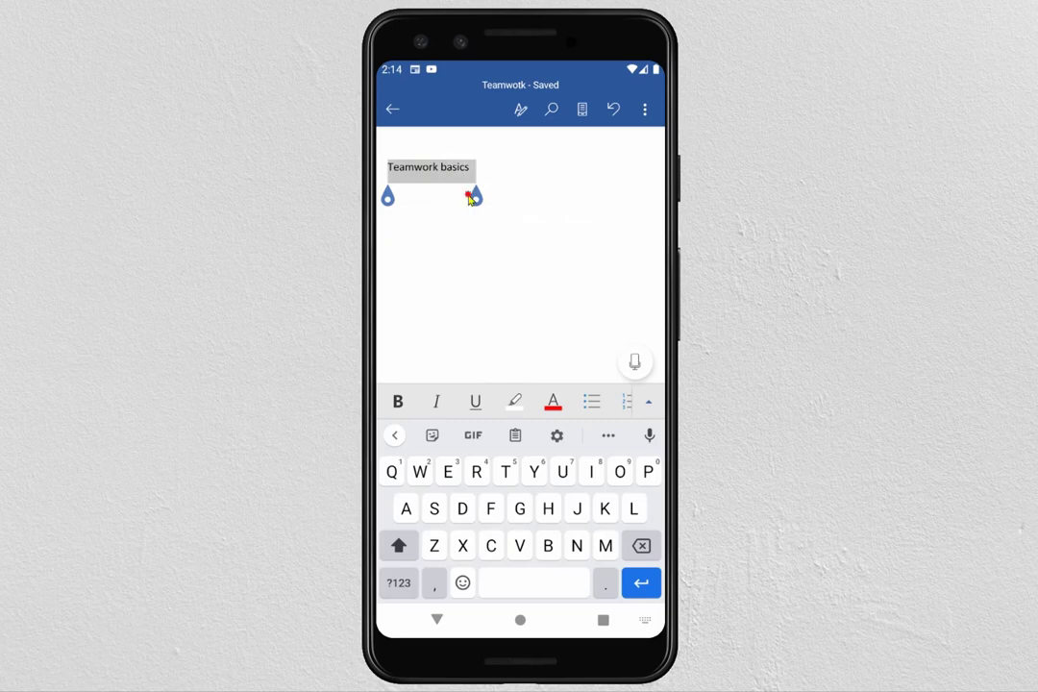
left_click(649, 406)
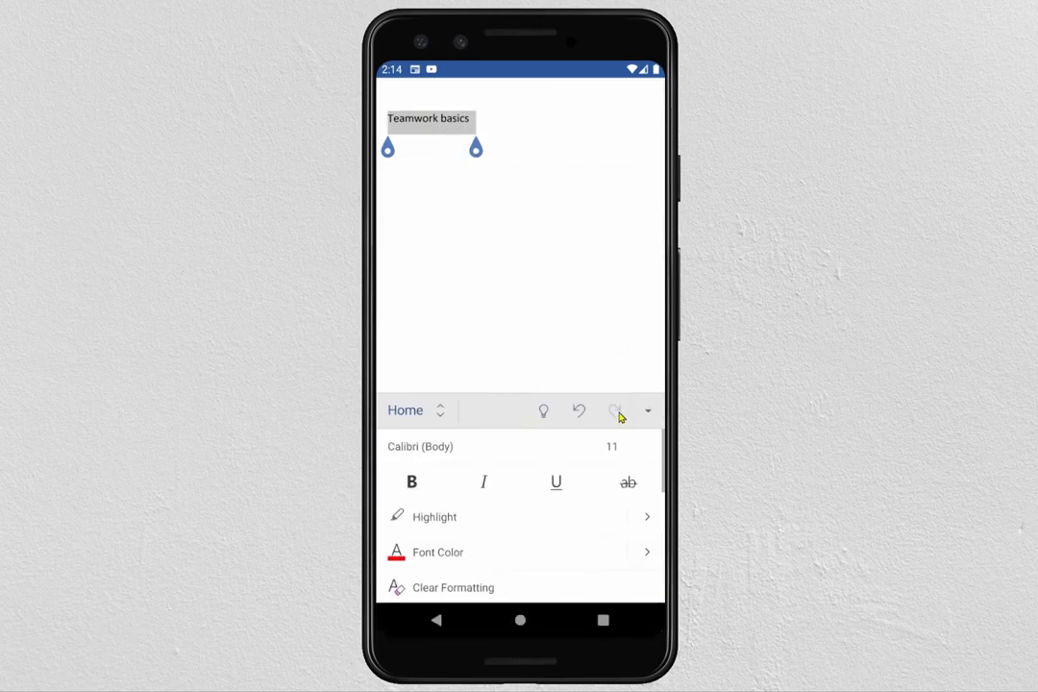
left_click(414, 452)
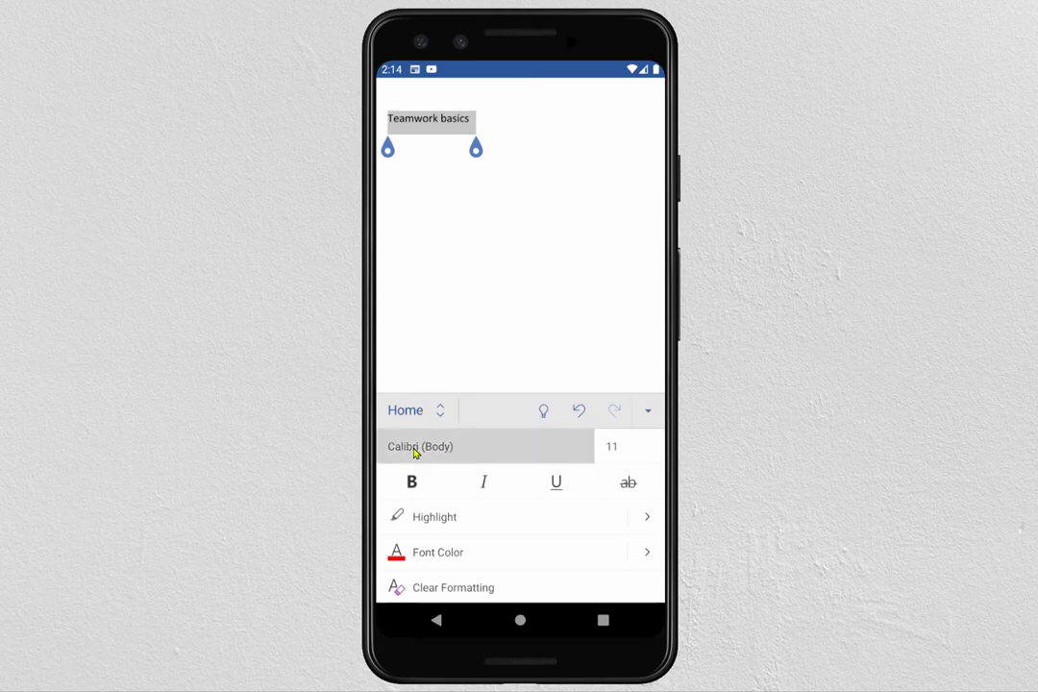
left_click_drag(438, 514, 462, 458)
scroll(461, 459, "down", 2)
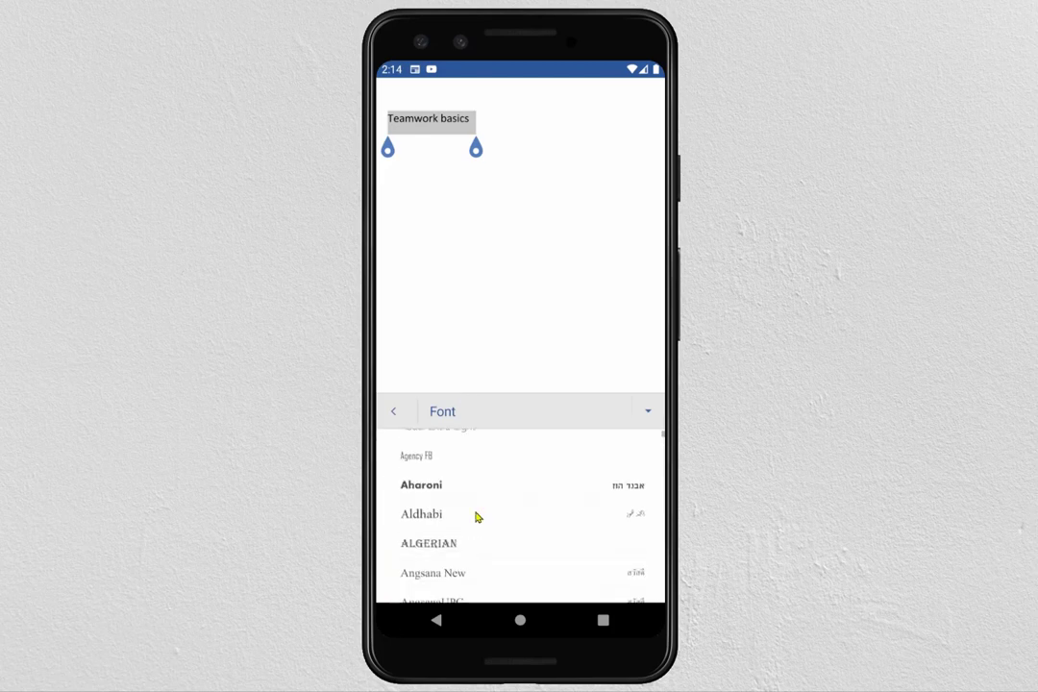
scroll(477, 517, "up", 2)
scroll(480, 428, "down", 3)
left_click_drag(488, 524, 481, 435)
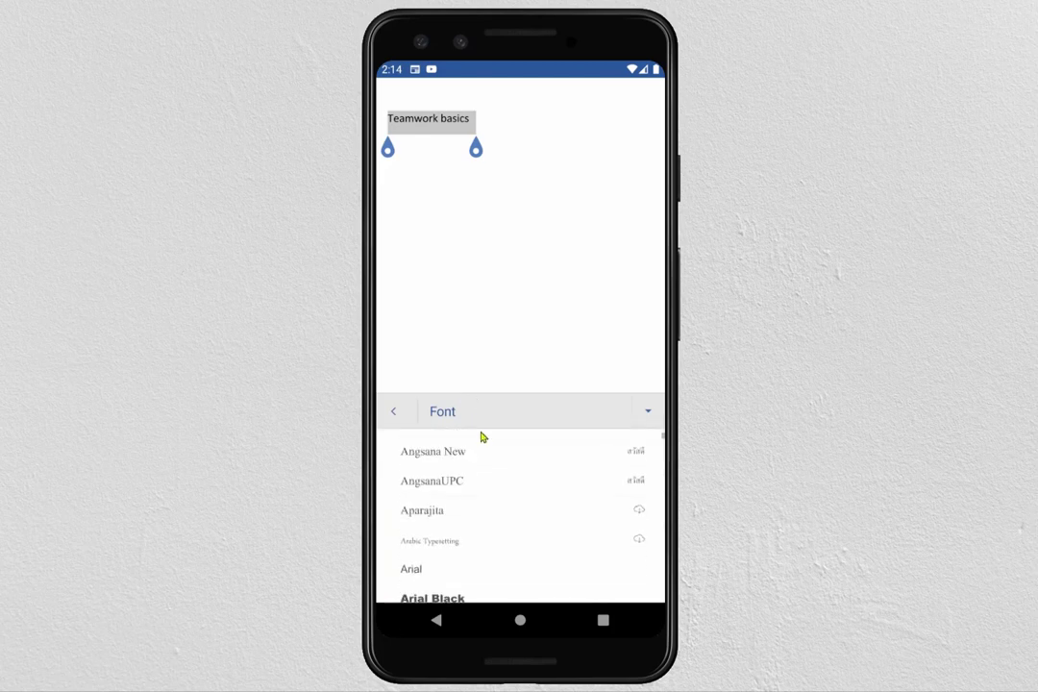
left_click(411, 496)
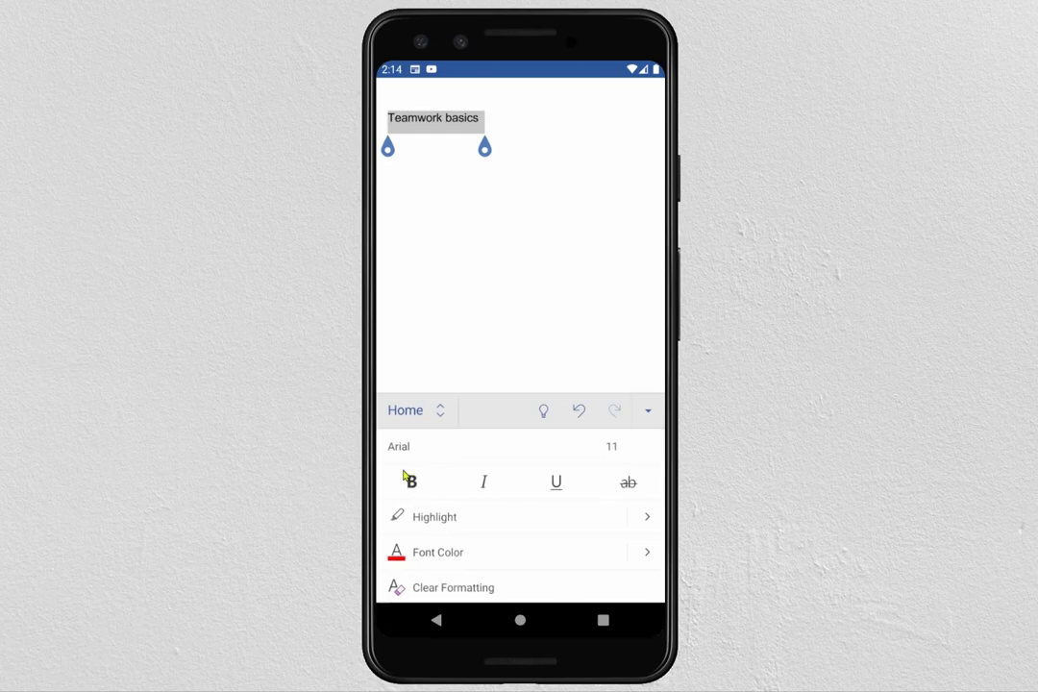
Make the selected title bold and set its font size to 20
left_click(411, 485)
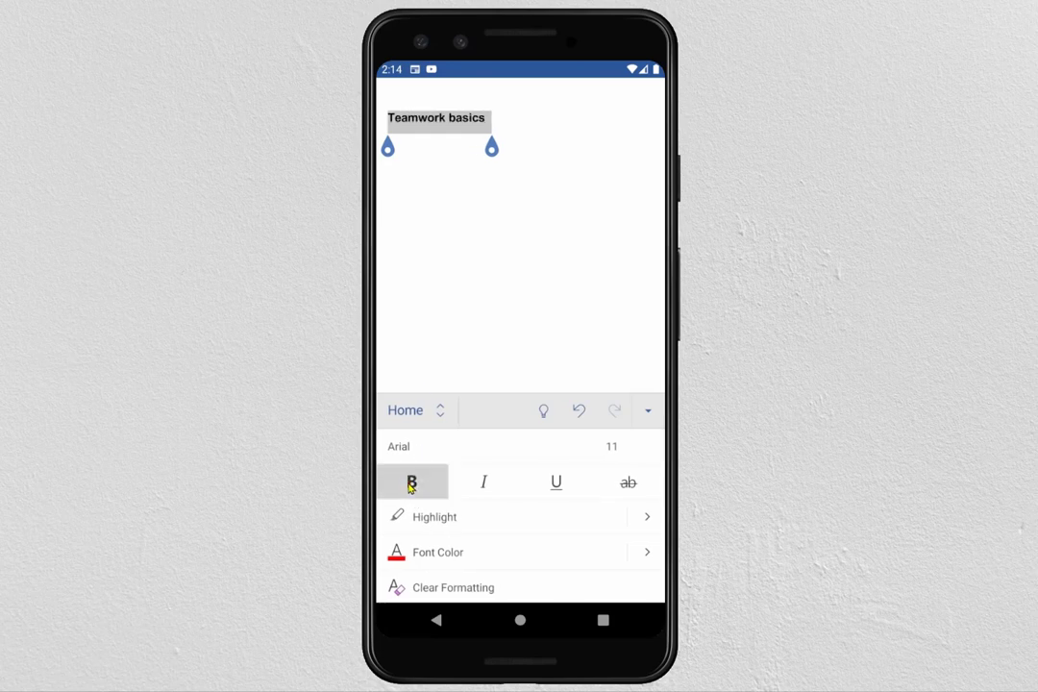
left_click(613, 452)
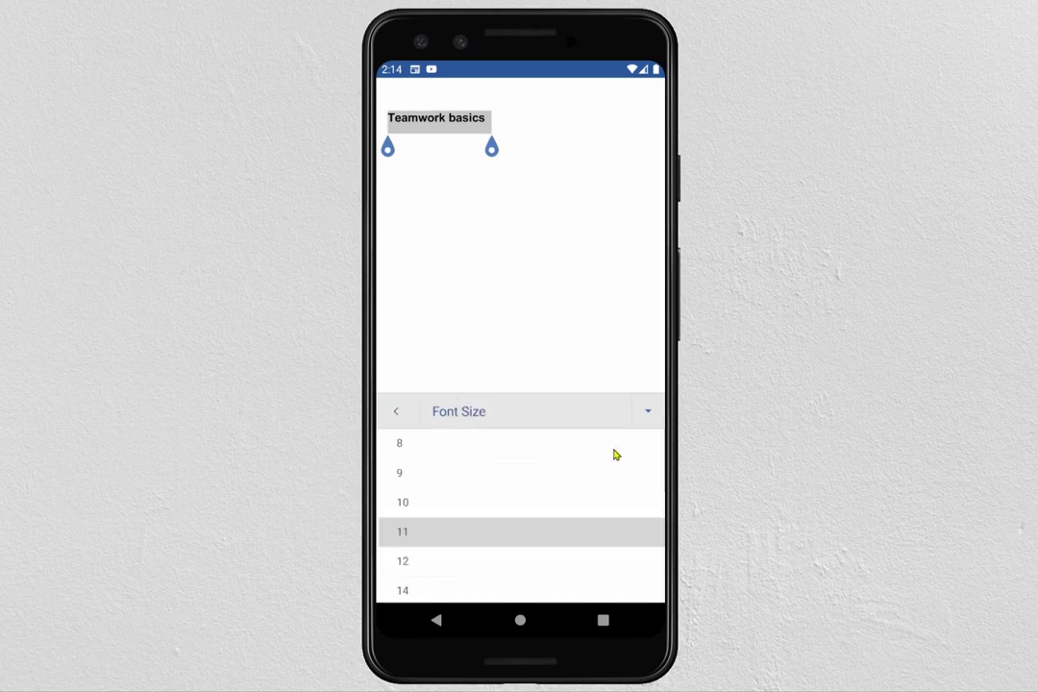
left_click_drag(519, 557, 524, 459)
left_click_drag(510, 510, 513, 483)
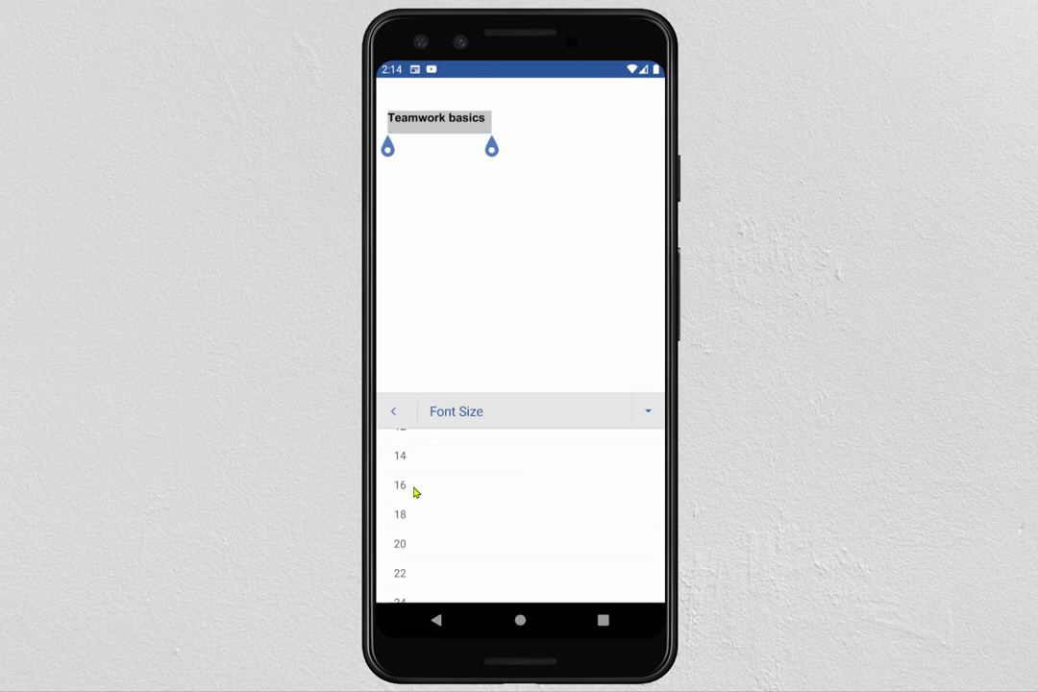
left_click(462, 511)
left_click_drag(458, 520, 458, 507)
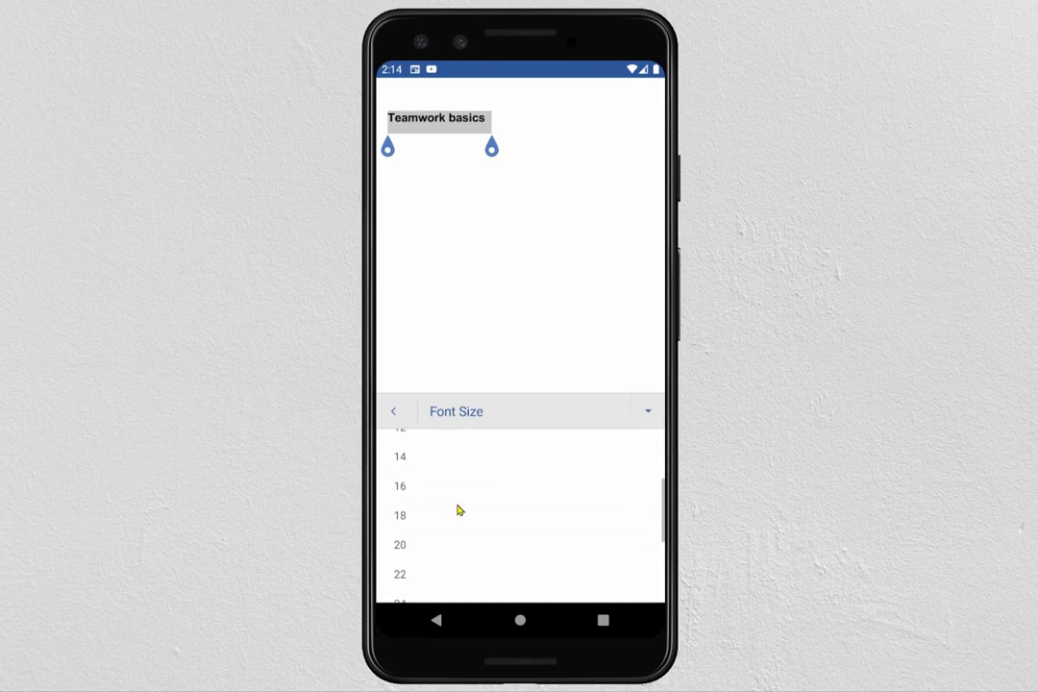
left_click(398, 547)
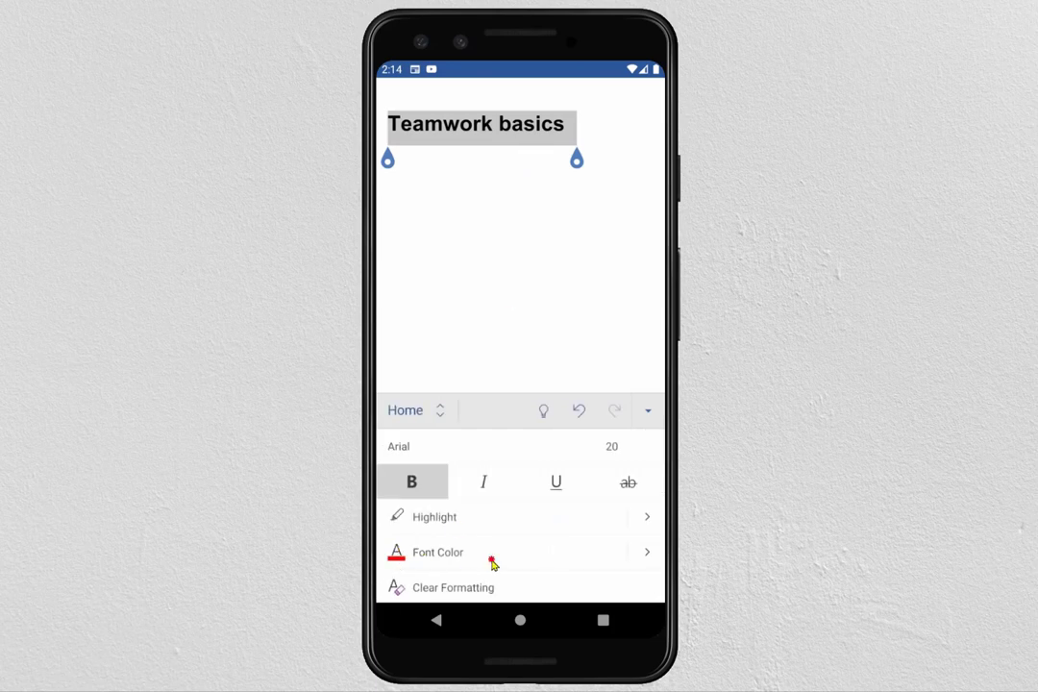
Set the title's font color to the second-darkest shade of the blue theme color
scroll(491, 560, "down", 1)
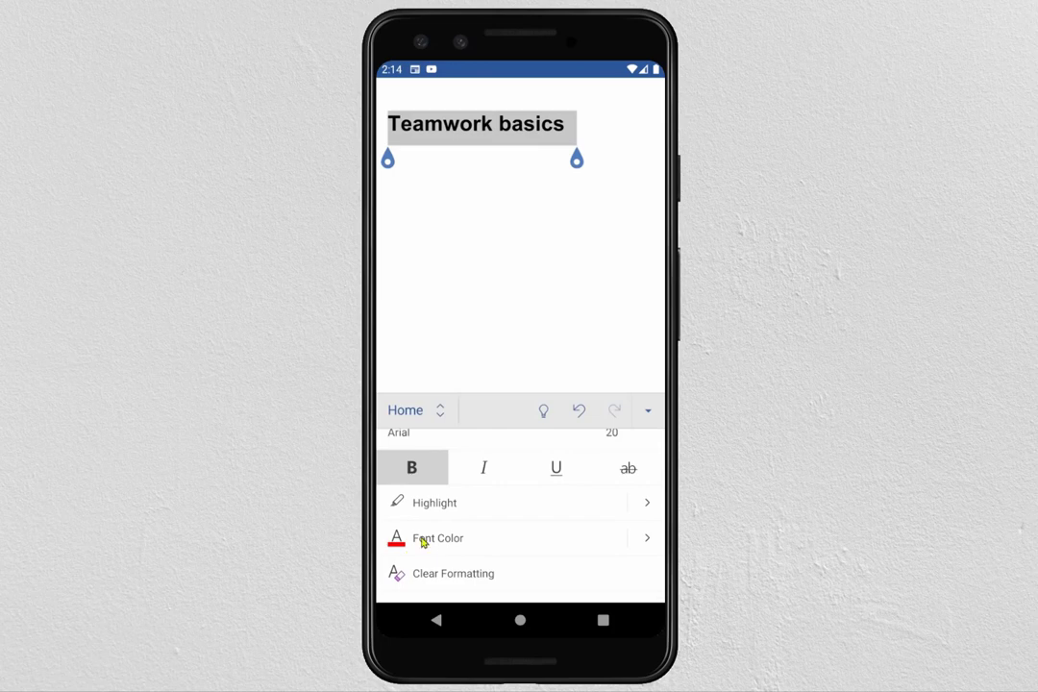
left_click(646, 539)
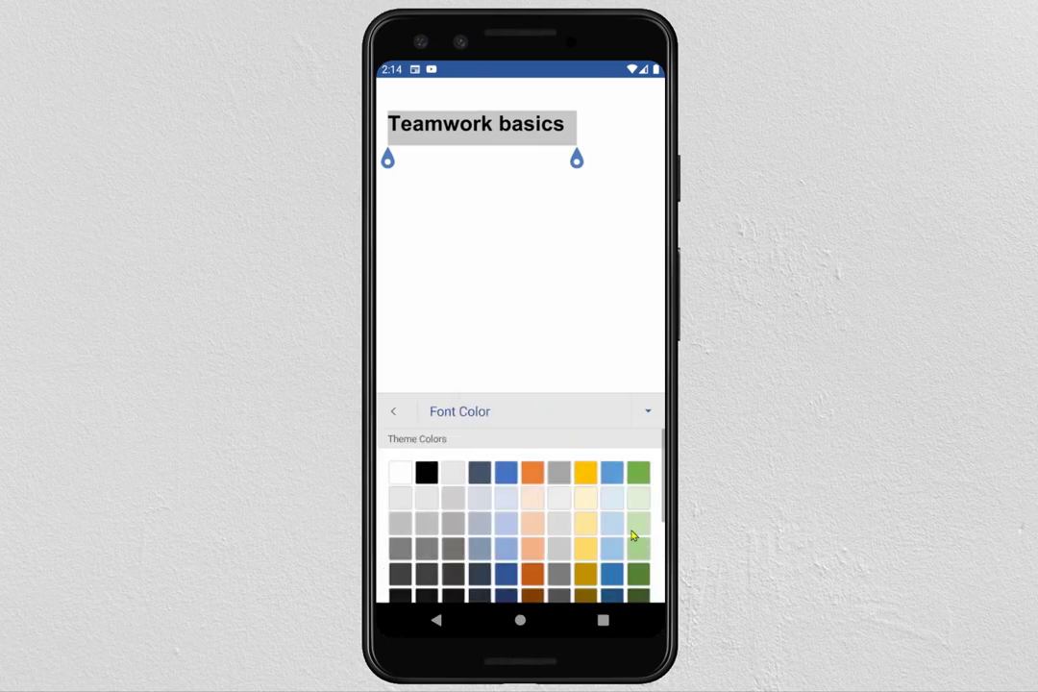
scroll(531, 519, "down", 1)
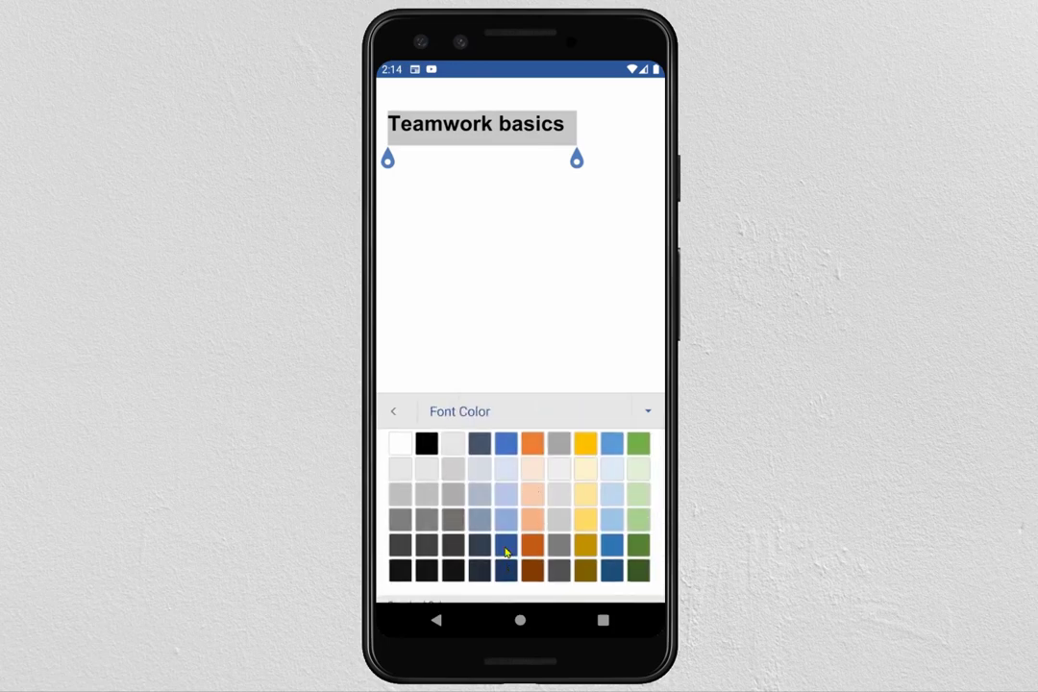
left_click(507, 552)
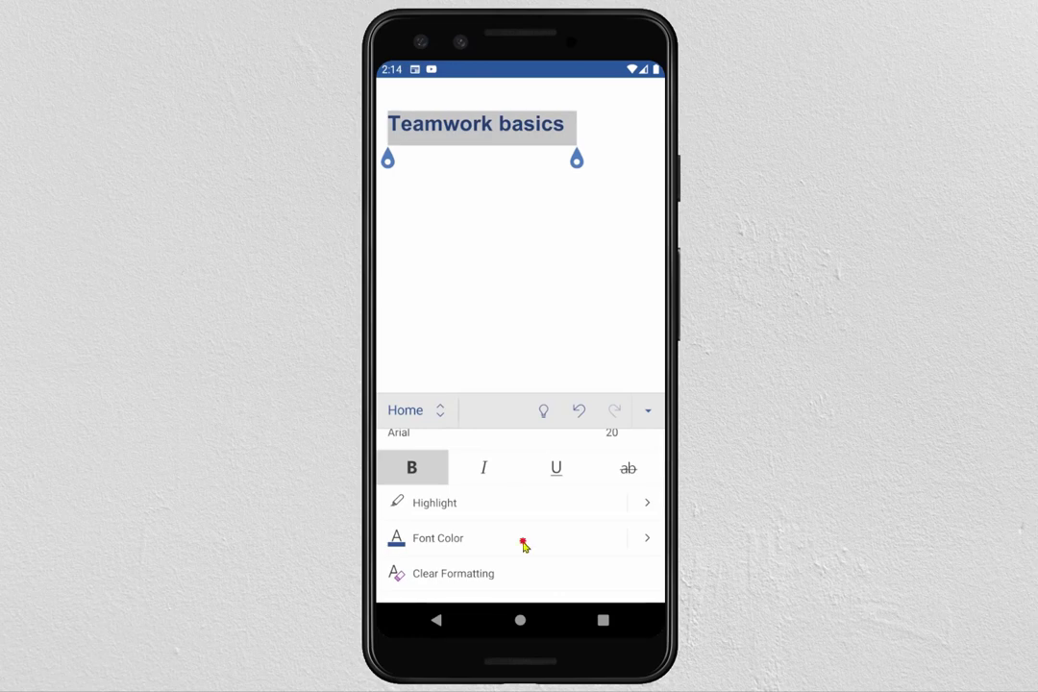
scroll(523, 547, "down", 3)
scroll(531, 538, "up", 2)
scroll(538, 575, "up", 1)
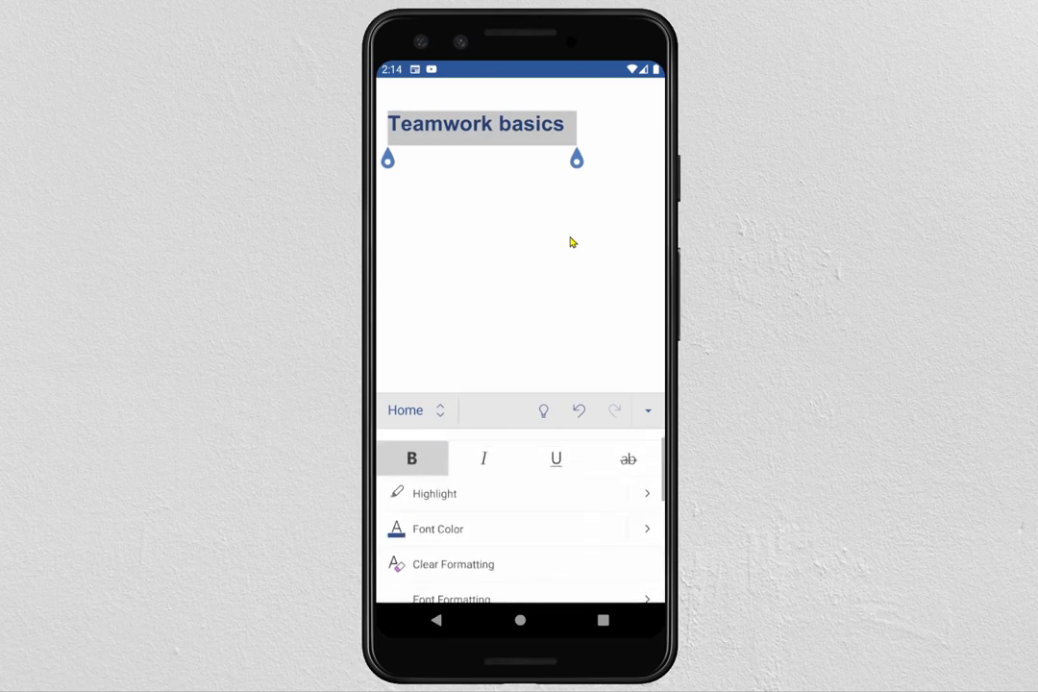
Add a paragraph below the title running from "Two things get accomplished in good teams:" to "In order to achieve both of these ends:"
left_click(588, 137)
left_click(562, 126)
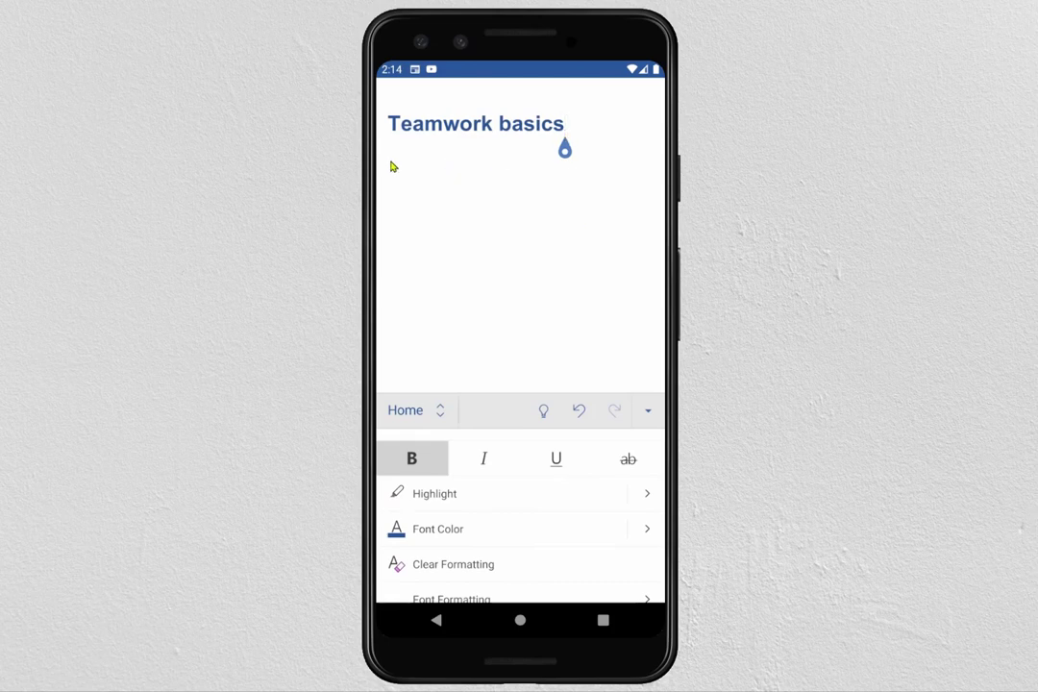
key("Return")
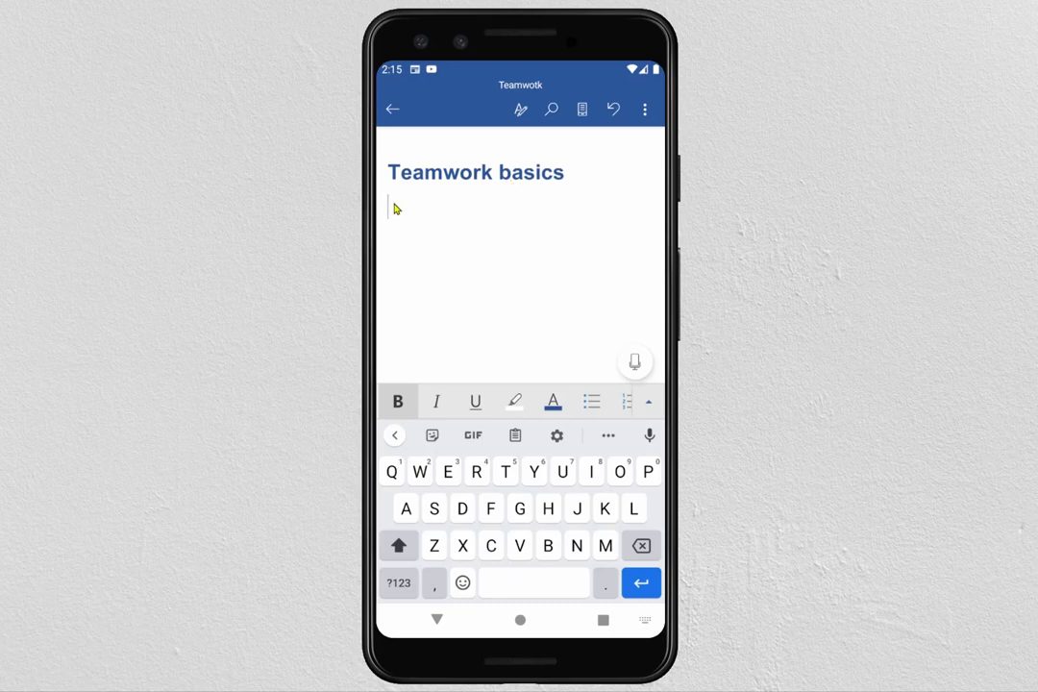
type("Tw")
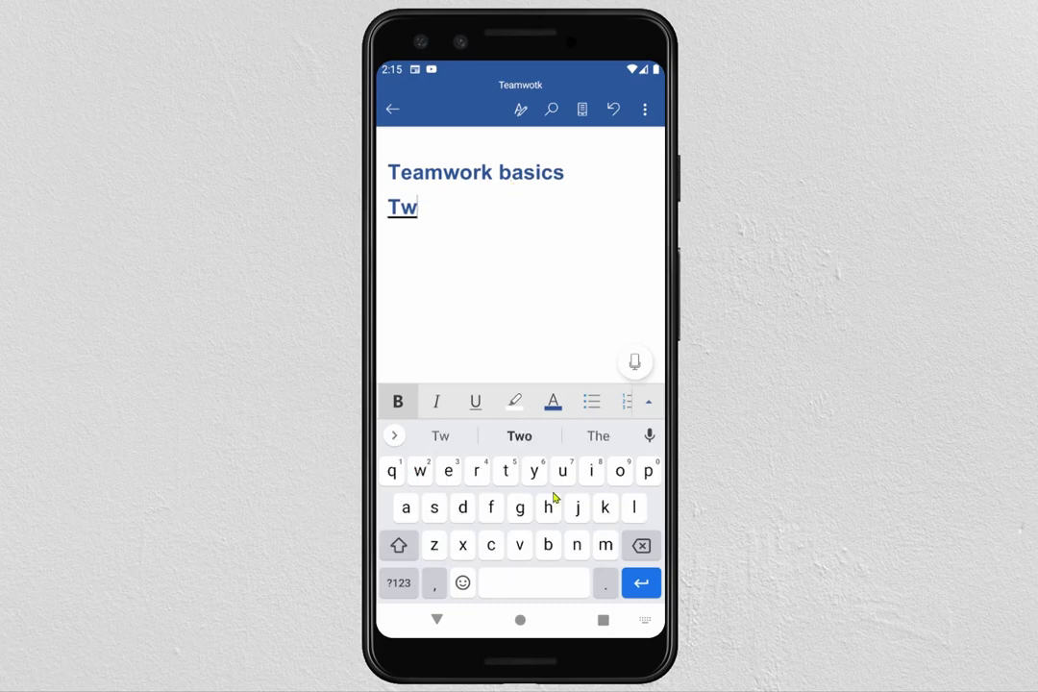
type("o")
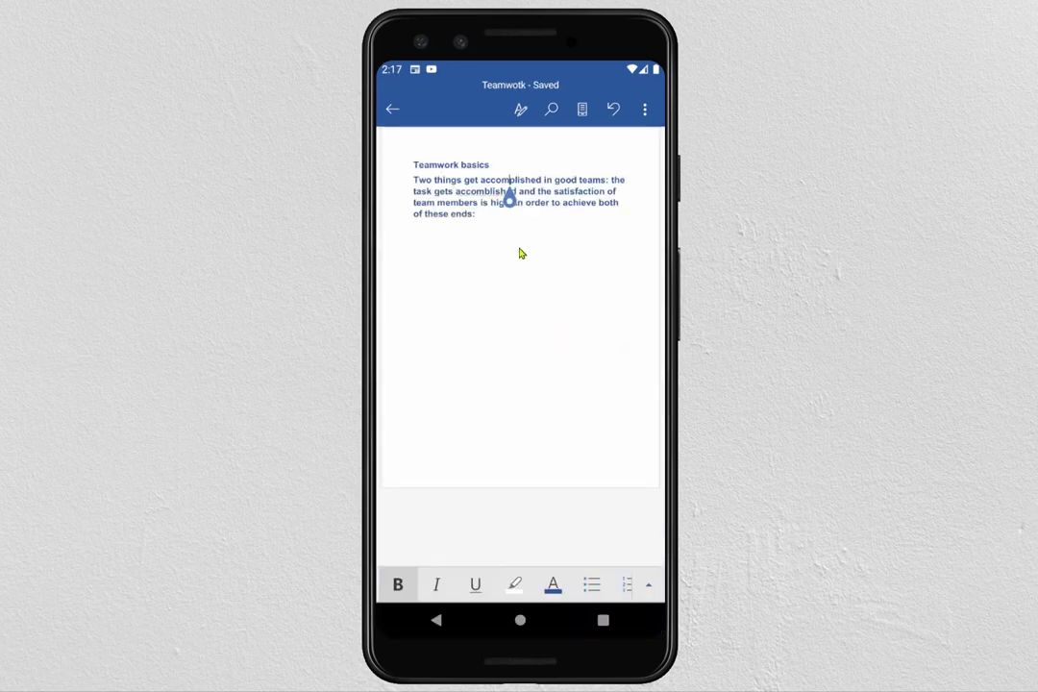
Select the whole paragraph below the title, set its font size to 14 and remove the bold formatting
double_click(417, 184)
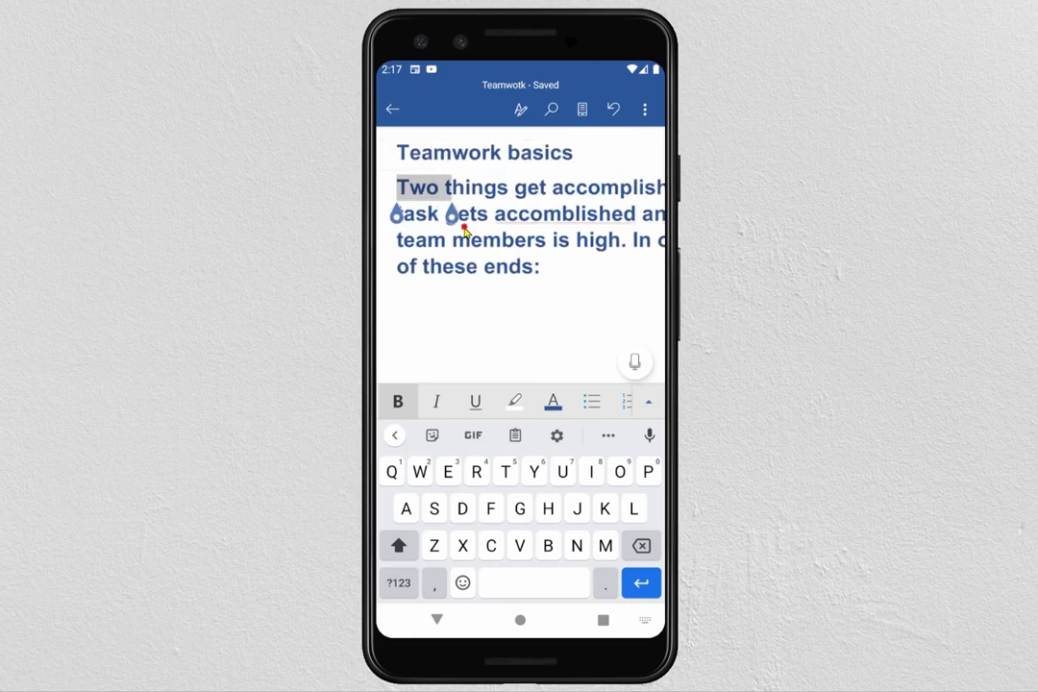
left_click_drag(464, 231, 539, 283)
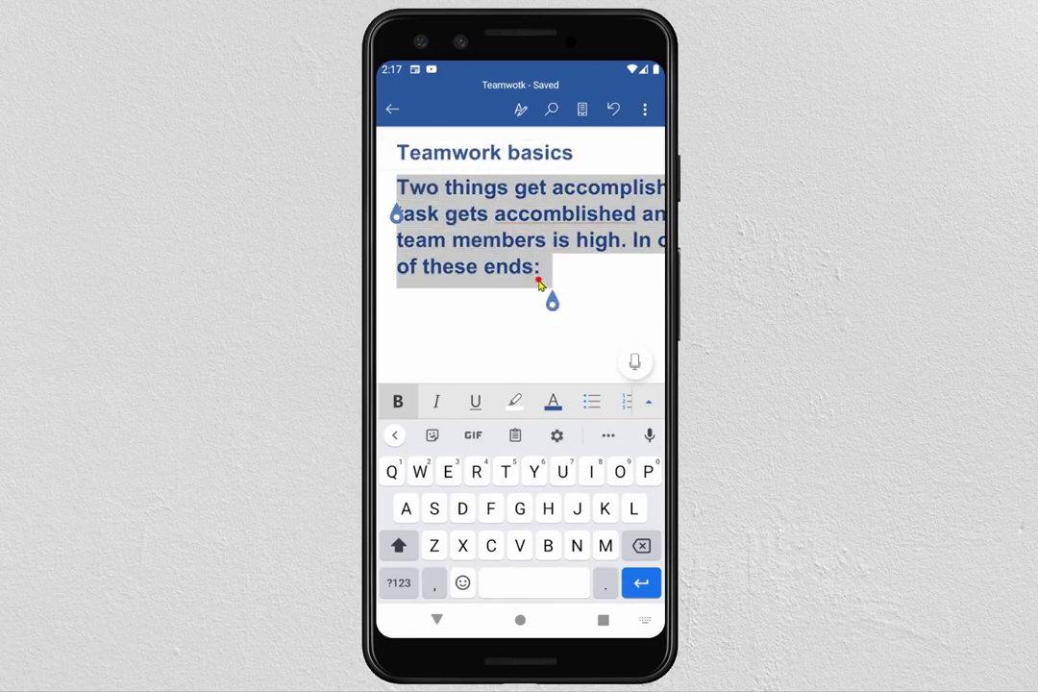
left_click(649, 407)
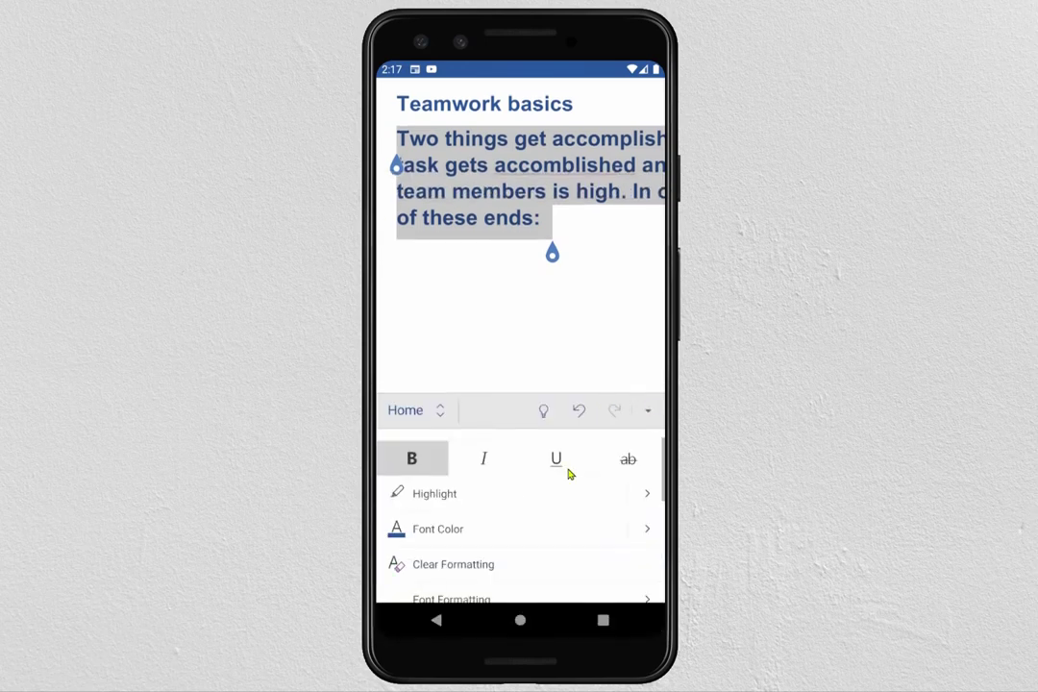
left_click_drag(587, 463, 588, 530)
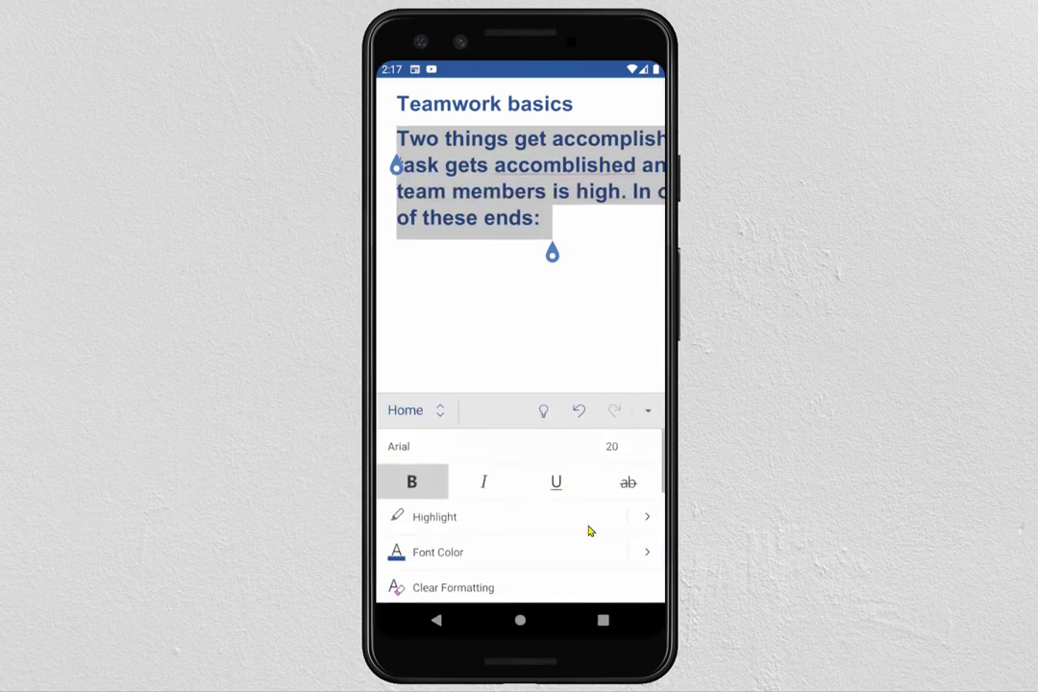
left_click(616, 445)
left_click_drag(484, 537, 486, 498)
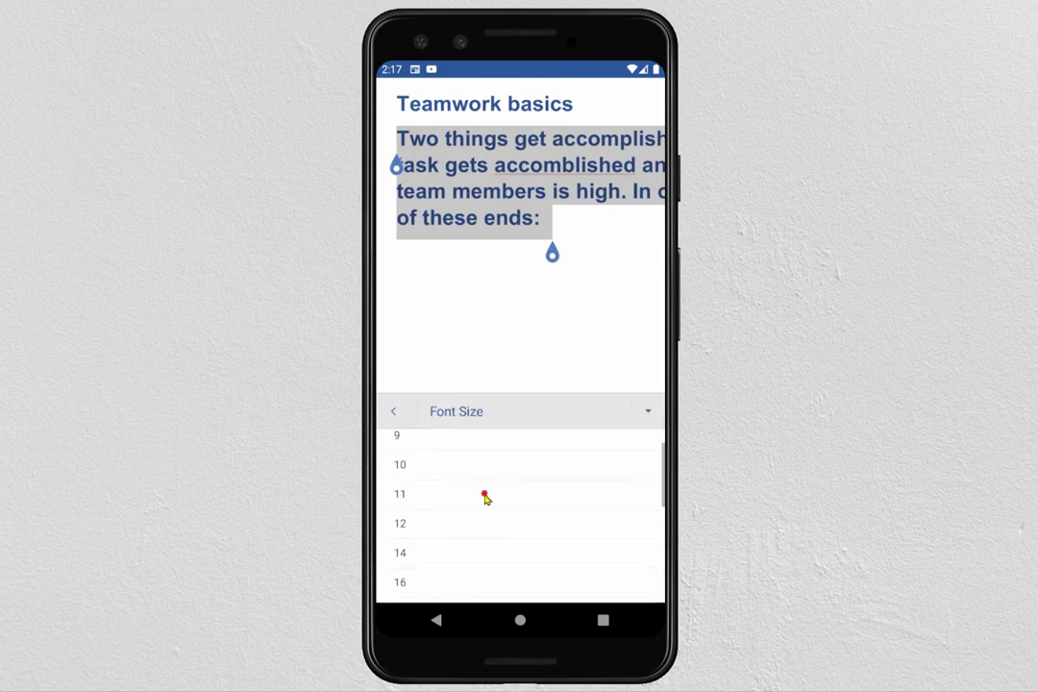
left_click(402, 552)
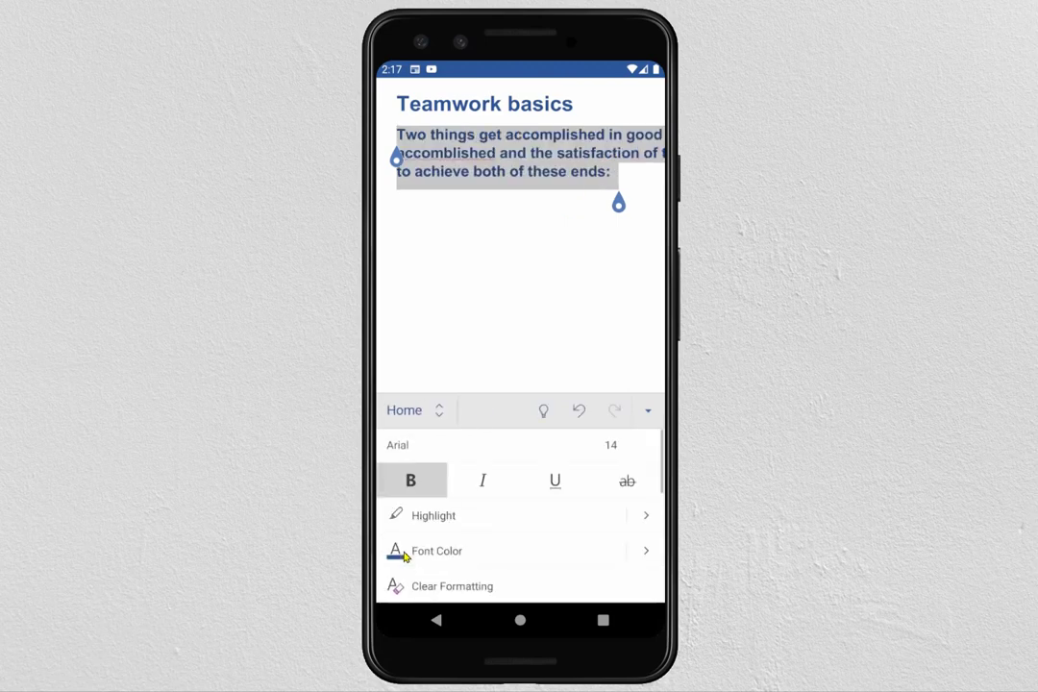
left_click(413, 481)
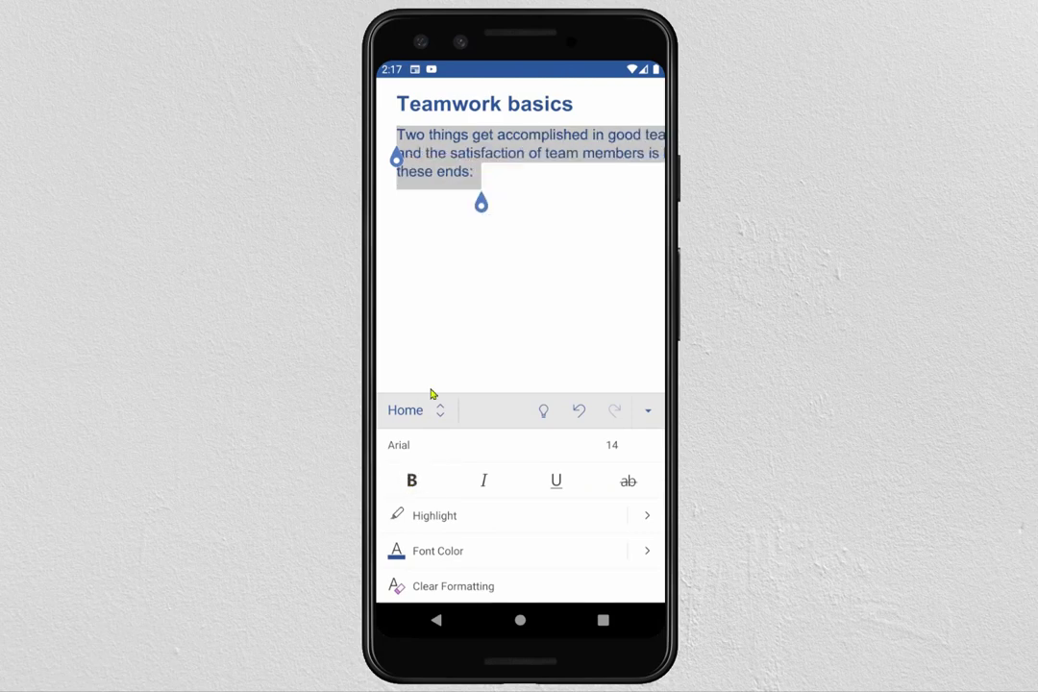
Change the selected paragraph's font color to the black theme color and close the formatting options
left_click(654, 553)
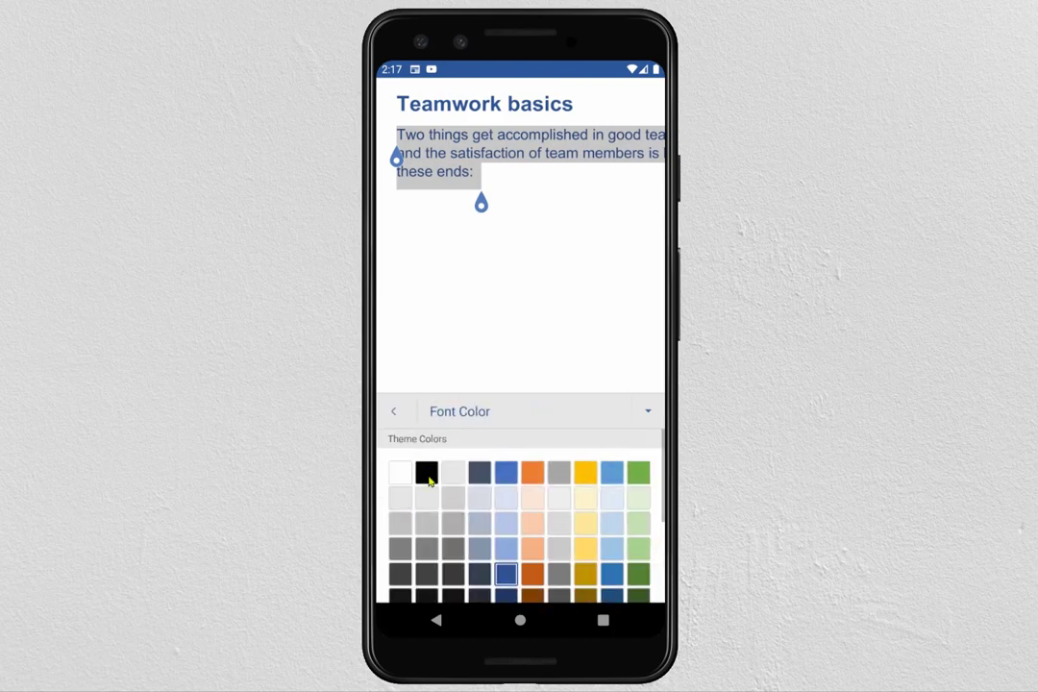
left_click(427, 479)
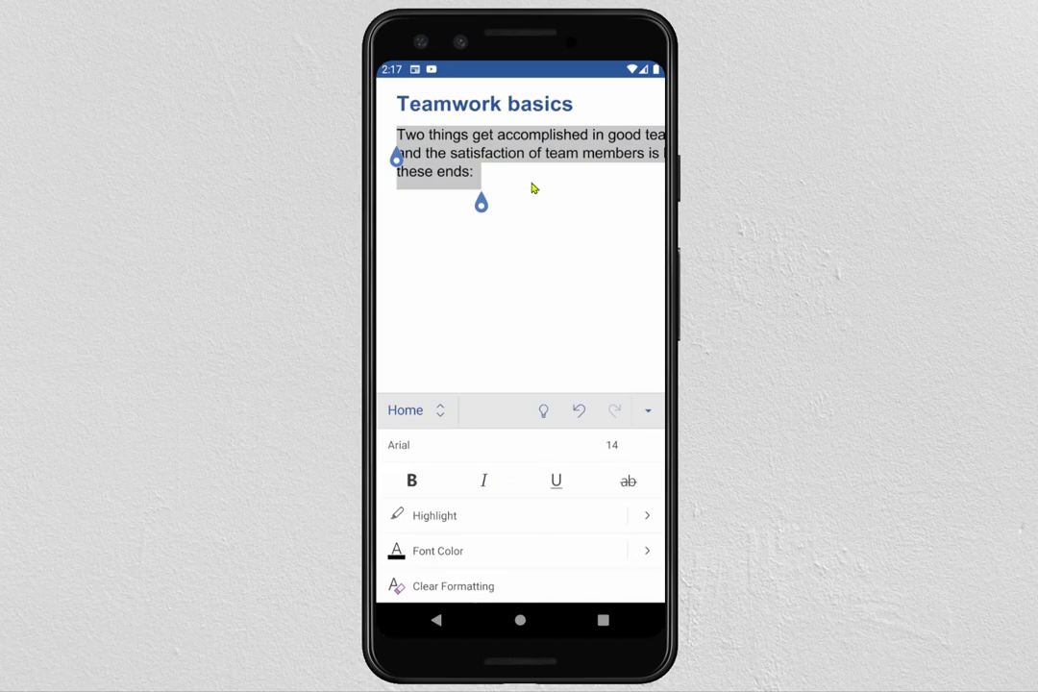
left_click(437, 621)
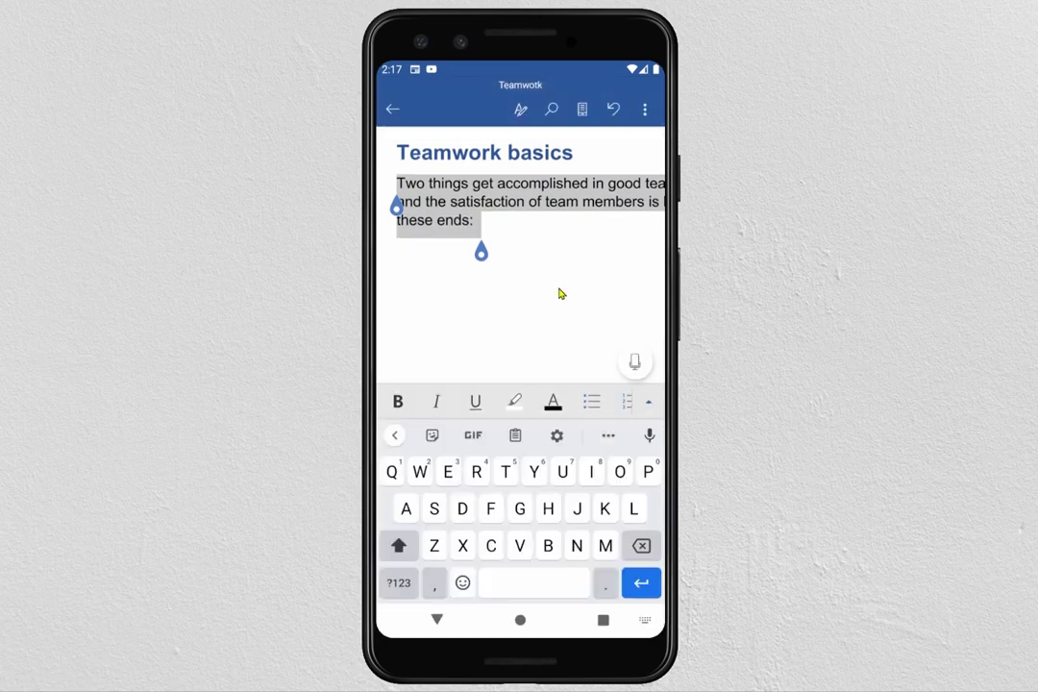
Select the whole title "Teamwork basics", center it and close the formatting options
mouse_move(573, 247)
left_mouse_down()
mouse_move(405, 255)
mouse_move(586, 255)
left_mouse_up()
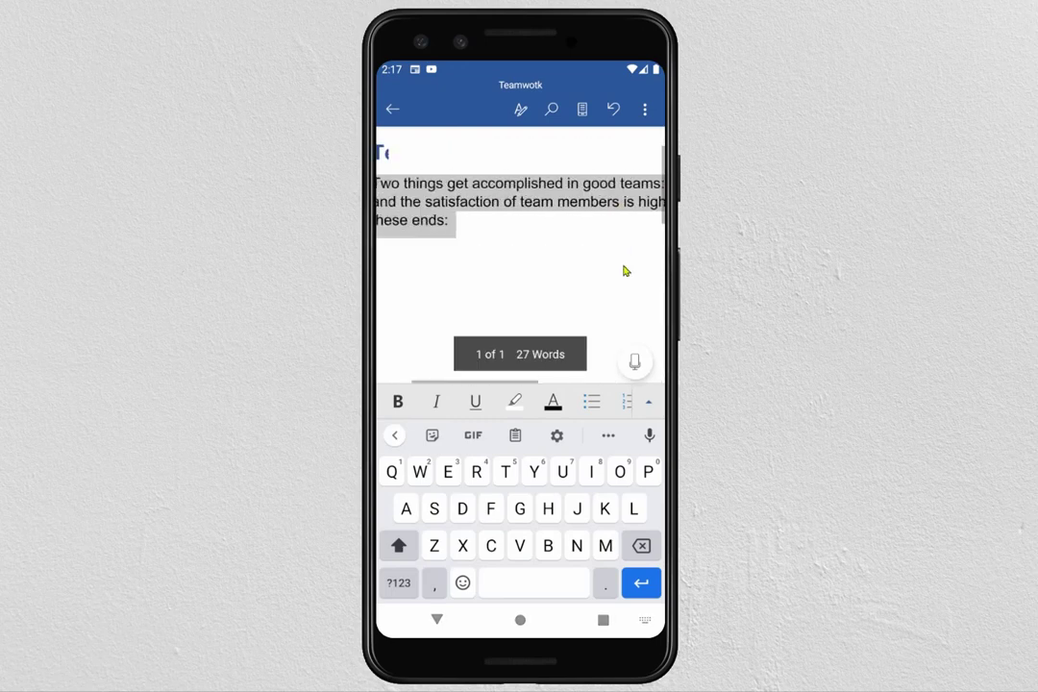
left_click(496, 172)
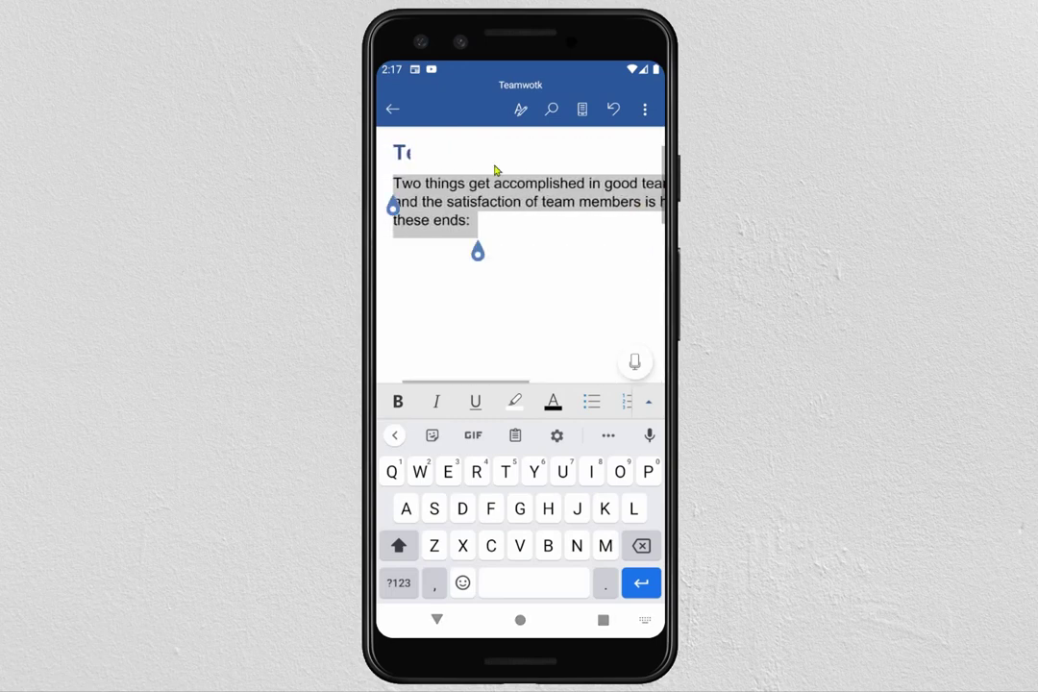
left_click(540, 258)
left_click(423, 153)
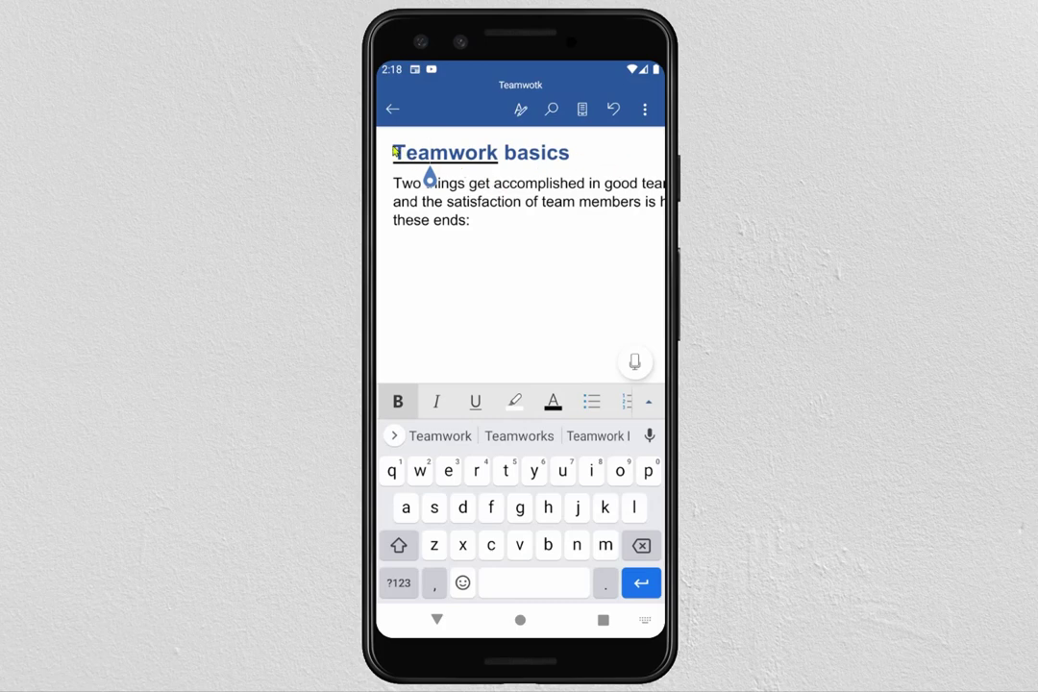
double_click(430, 164)
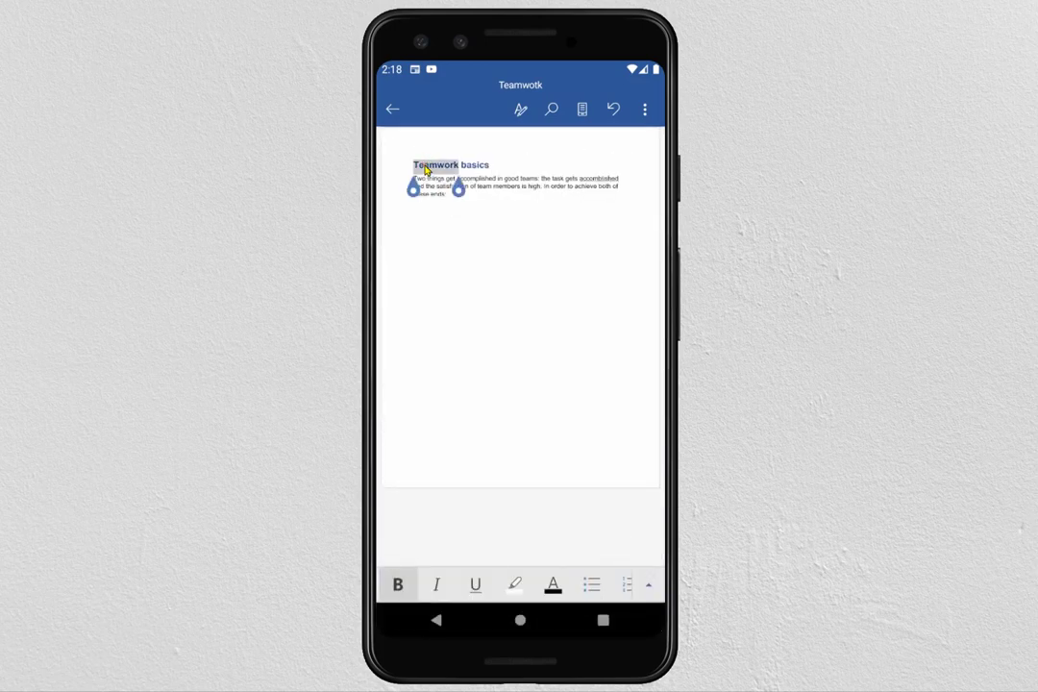
left_click_drag(458, 188, 548, 204)
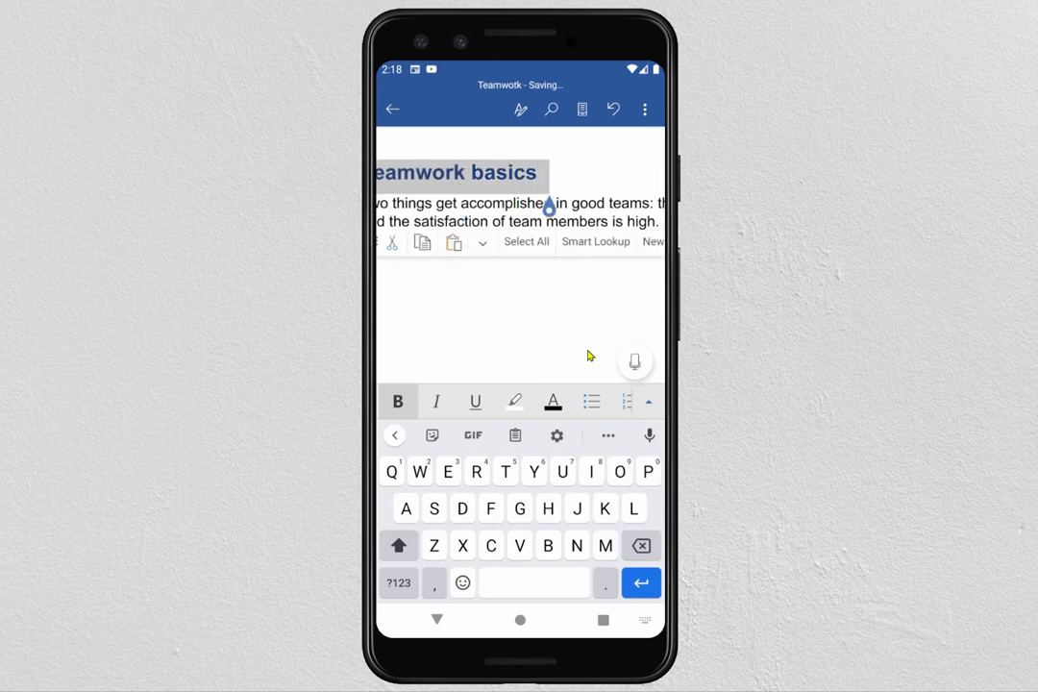
left_click(650, 405)
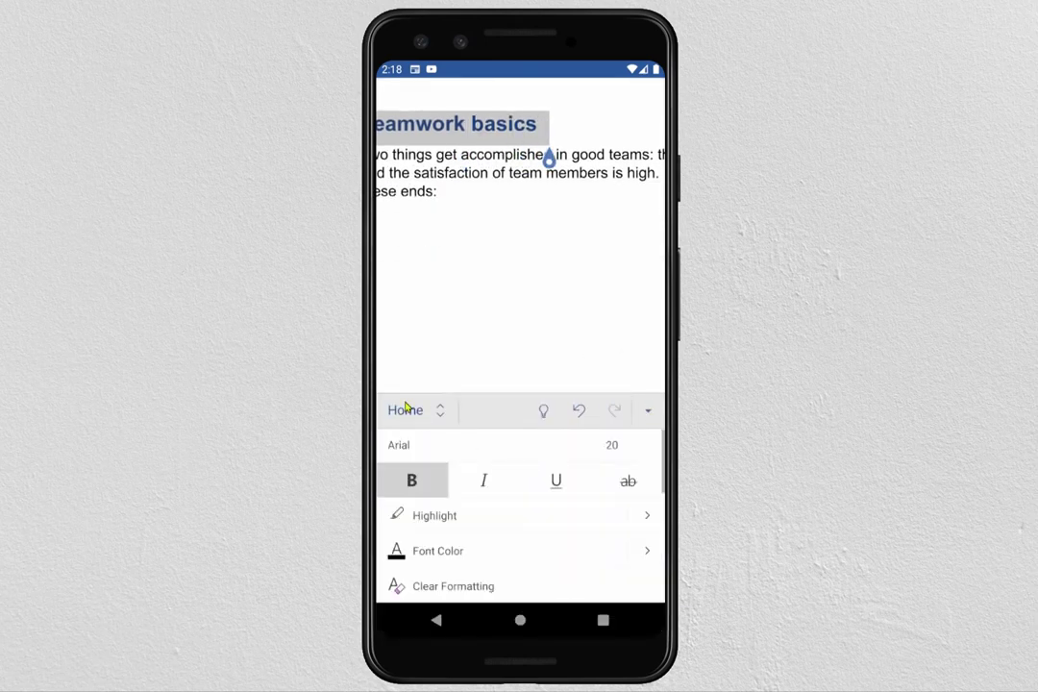
left_click_drag(545, 572, 544, 423)
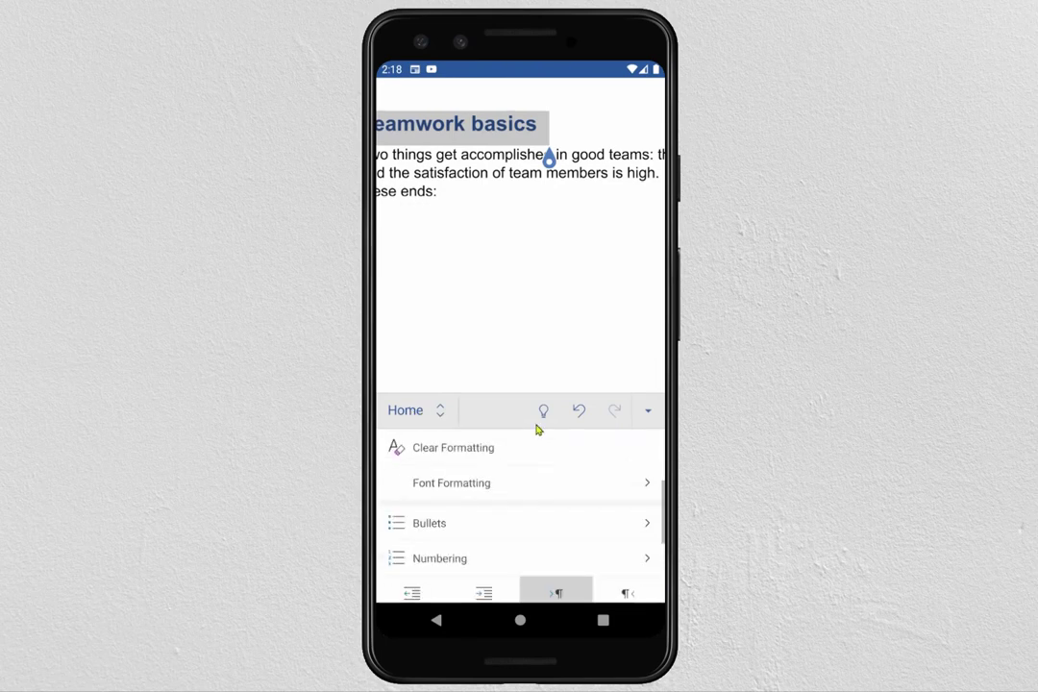
left_click_drag(546, 508, 549, 445)
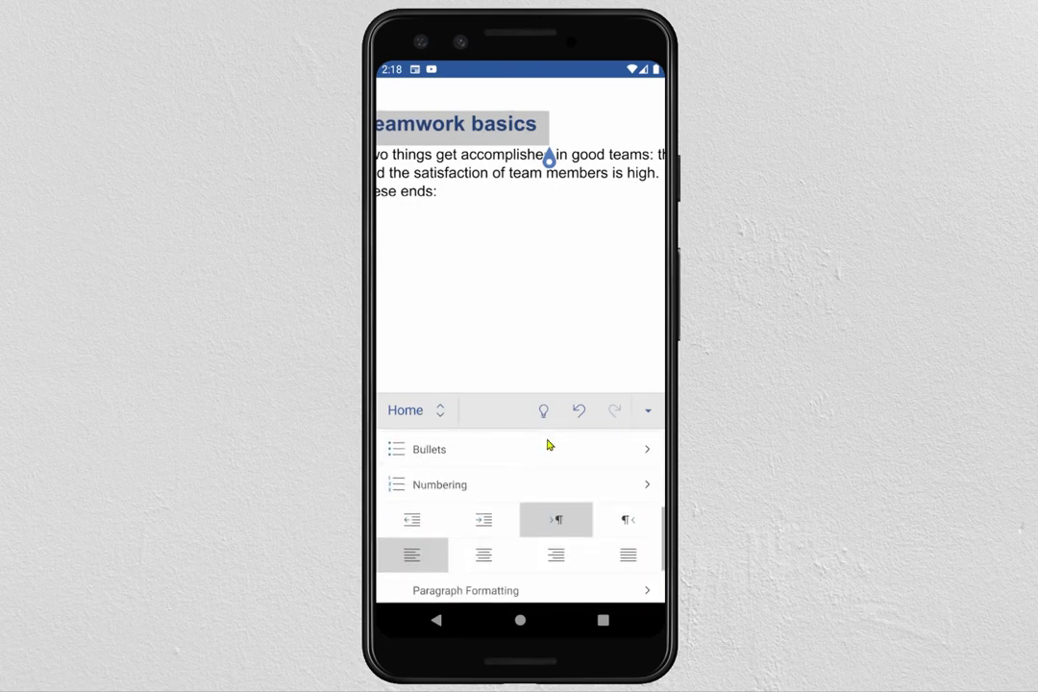
left_click(484, 549)
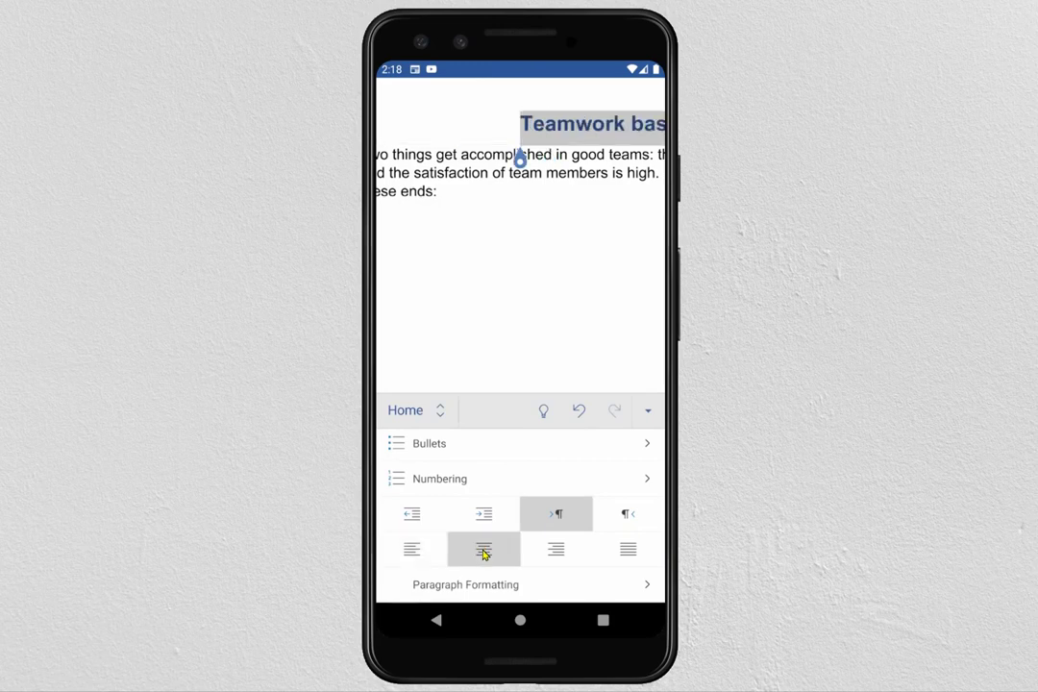
left_click(438, 623)
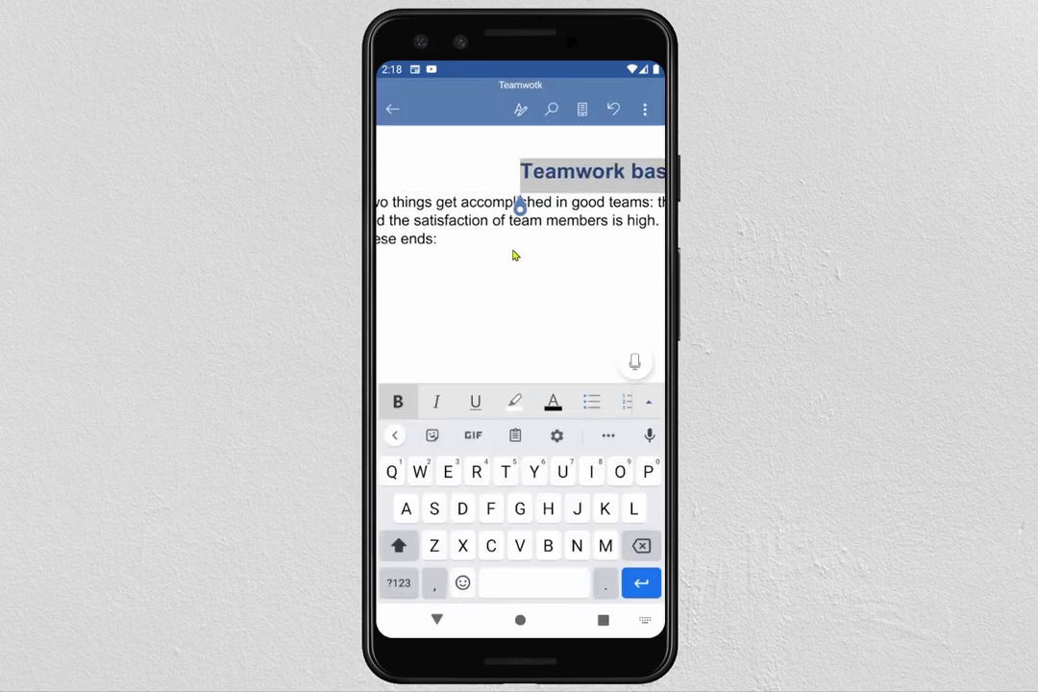
left_click(438, 621)
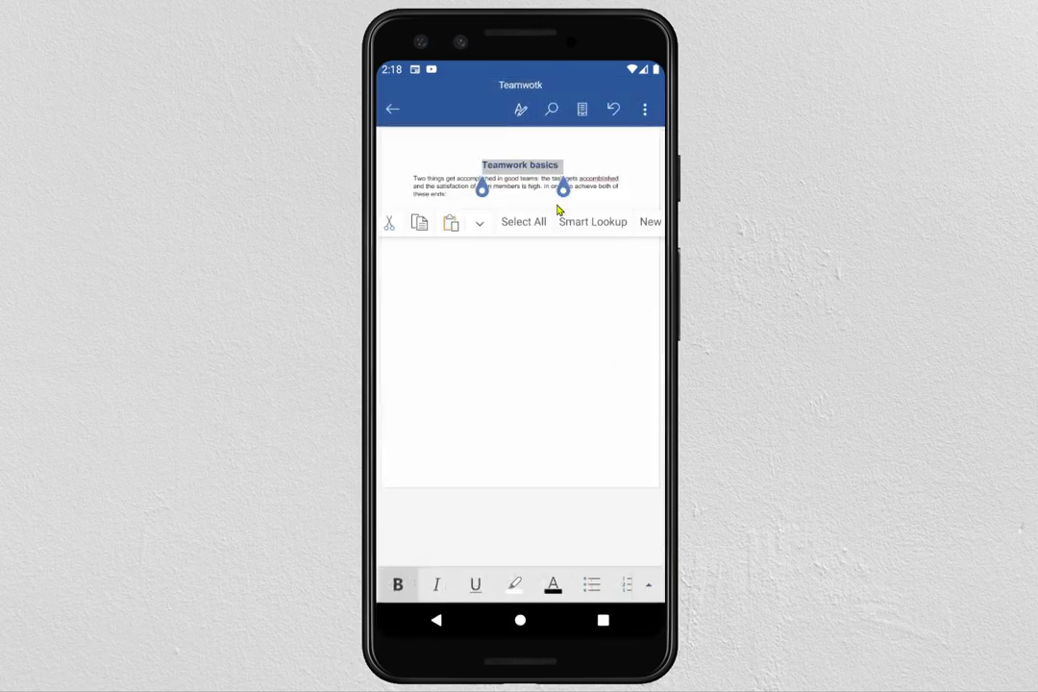
Add five lines below the paragraph, from "Get to know other of your group and their strengths" to "Know how to avoid or solve common problems"
left_click(621, 192)
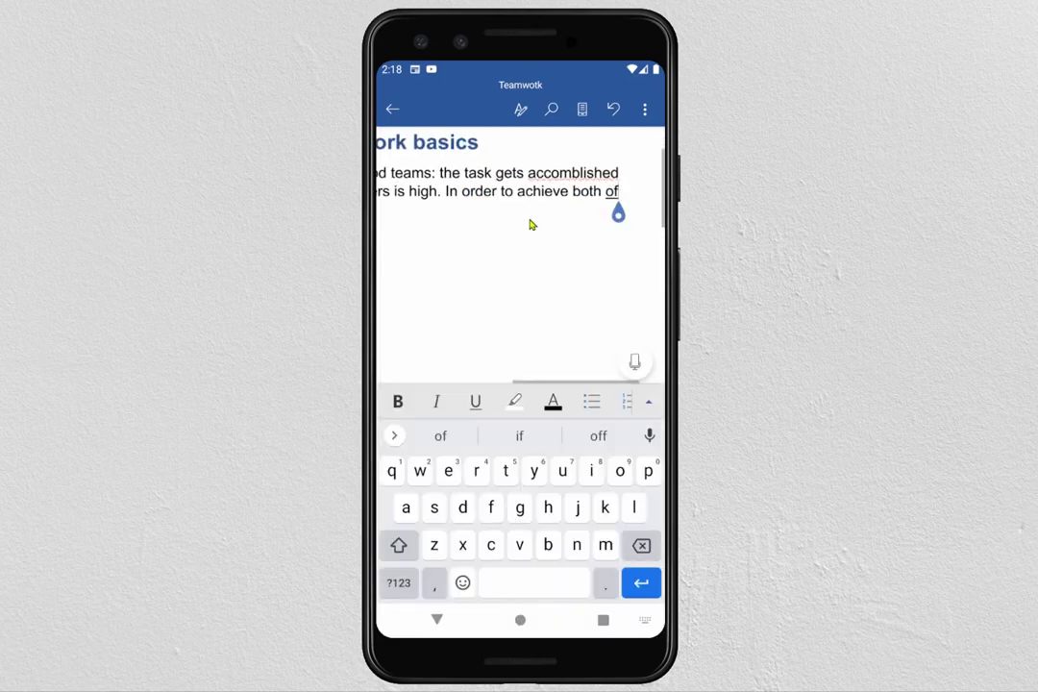
left_click(492, 509)
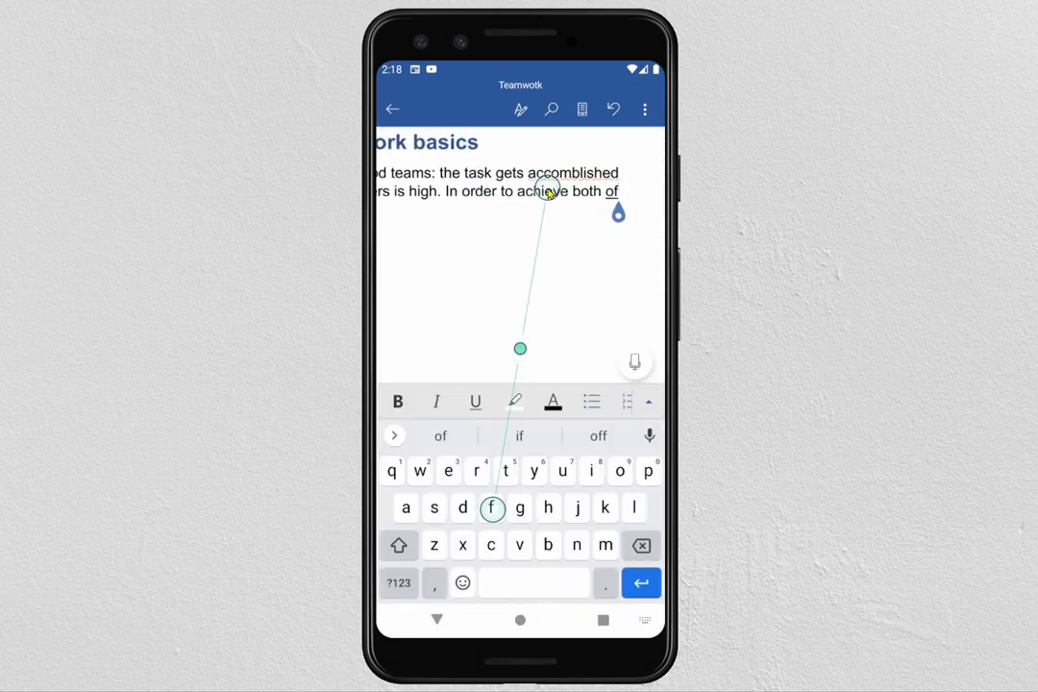
left_click_drag(548, 192, 537, 284)
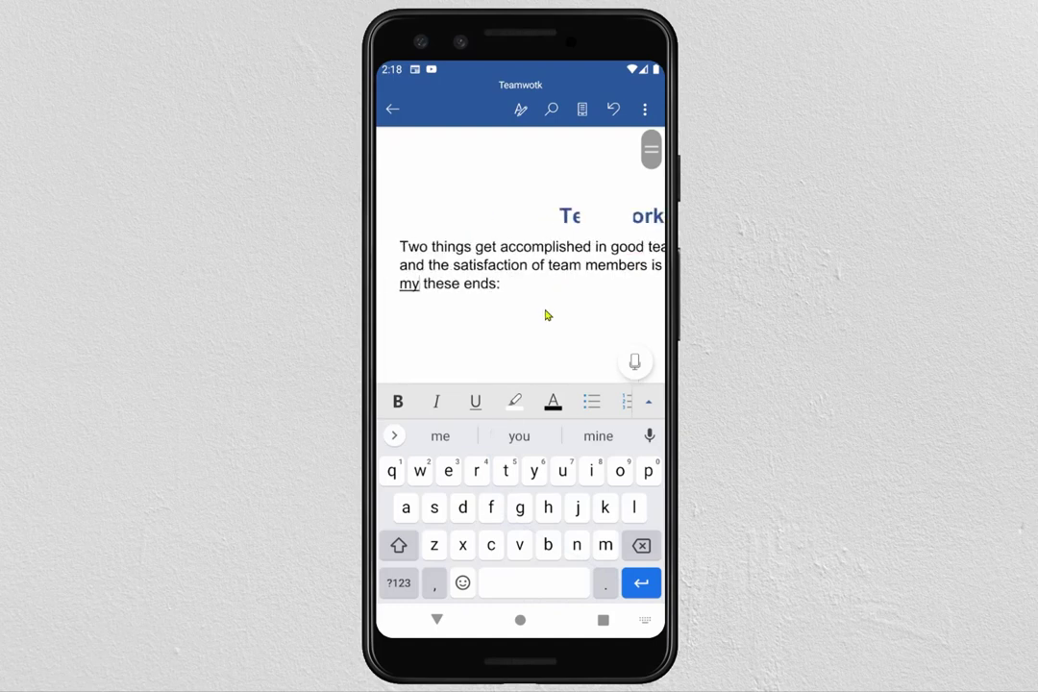
left_click(547, 314)
left_click(436, 620)
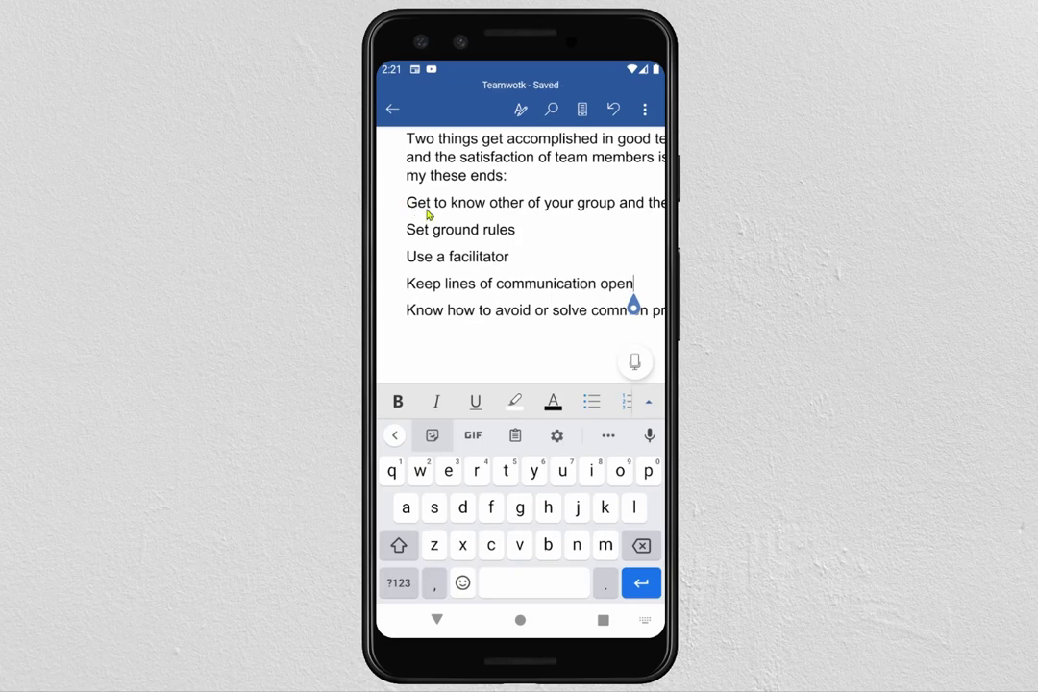
Select the five lines below the paragraph and format them as a bulleted list with the four-diamond bullet
key("Escape")
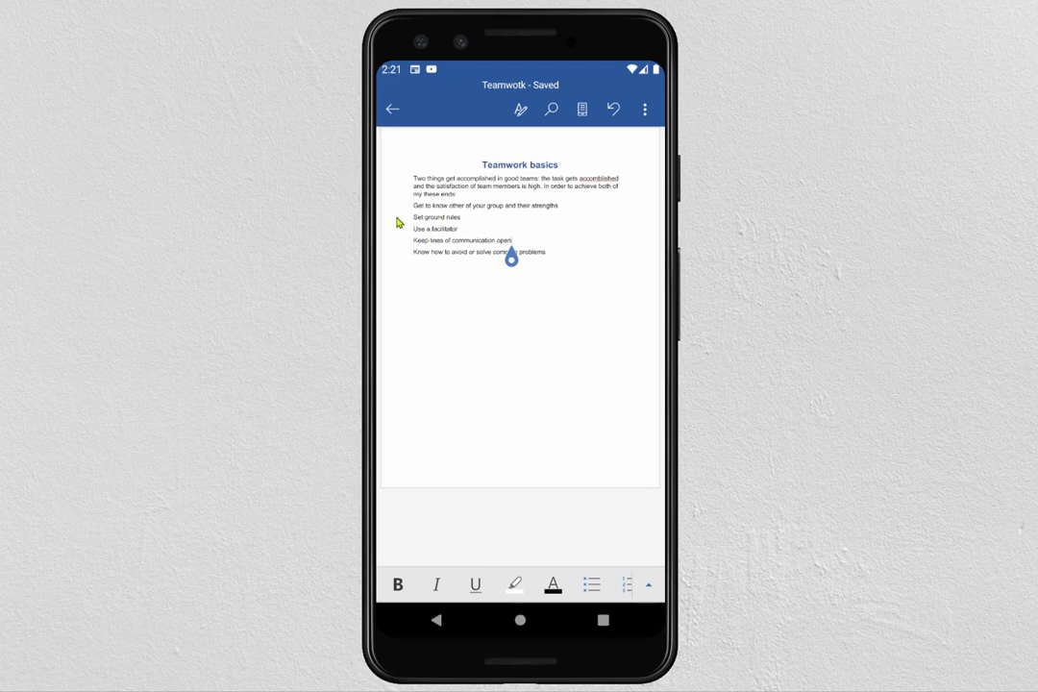
double_click(415, 205)
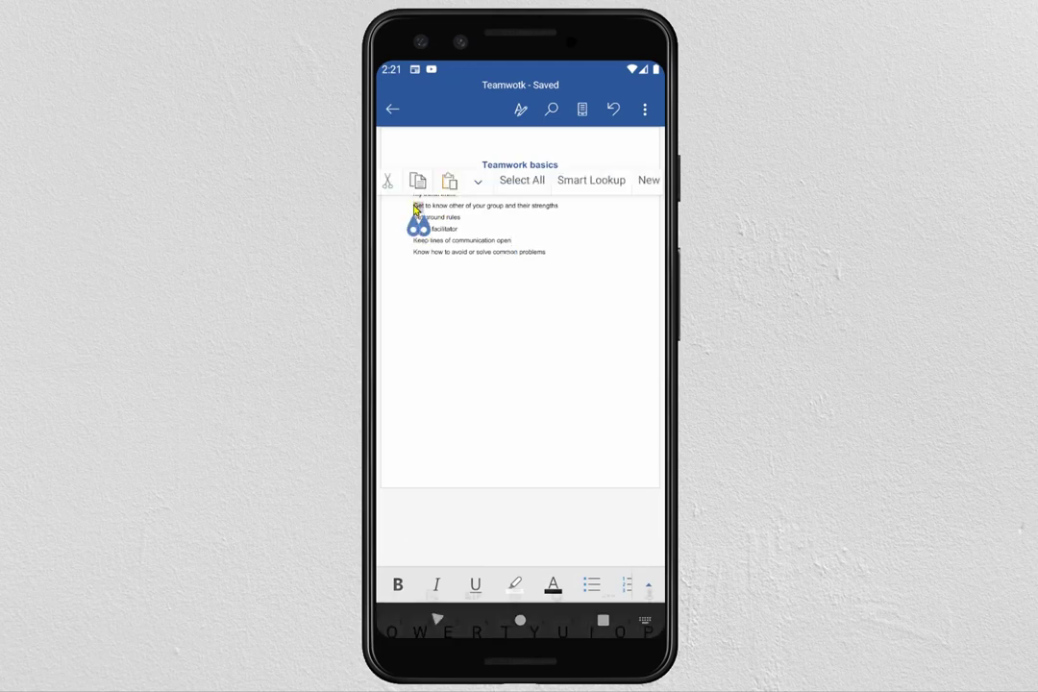
left_click_drag(423, 245, 554, 336)
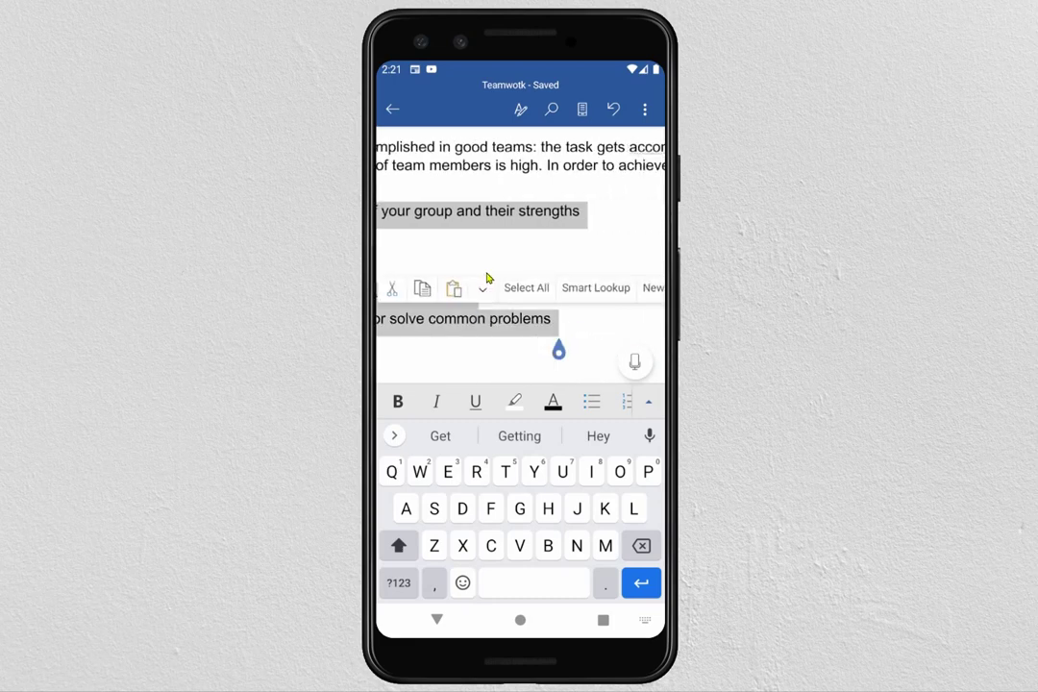
left_click(649, 405)
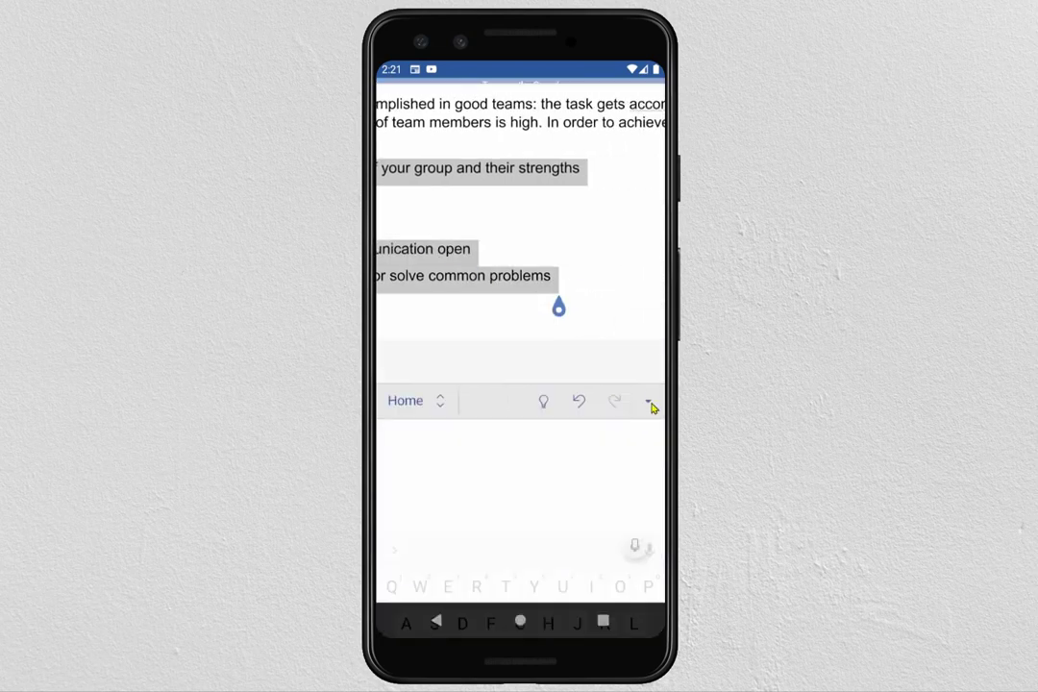
left_click(437, 414)
left_click(405, 326)
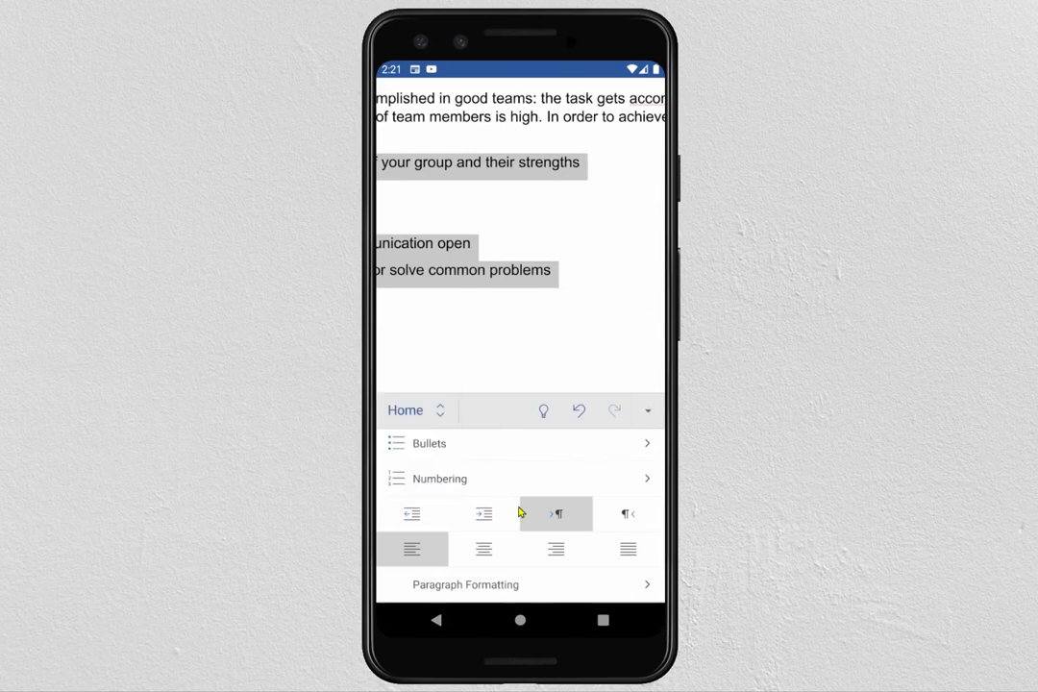
scroll(517, 516, "up", 5)
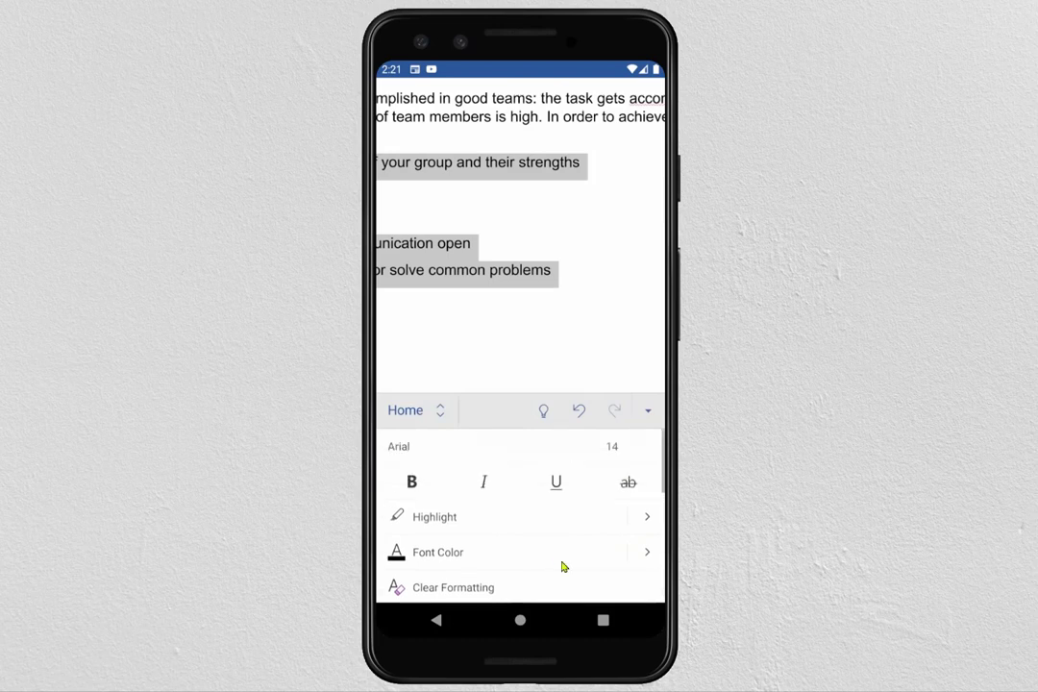
scroll(540, 490, "down", 5)
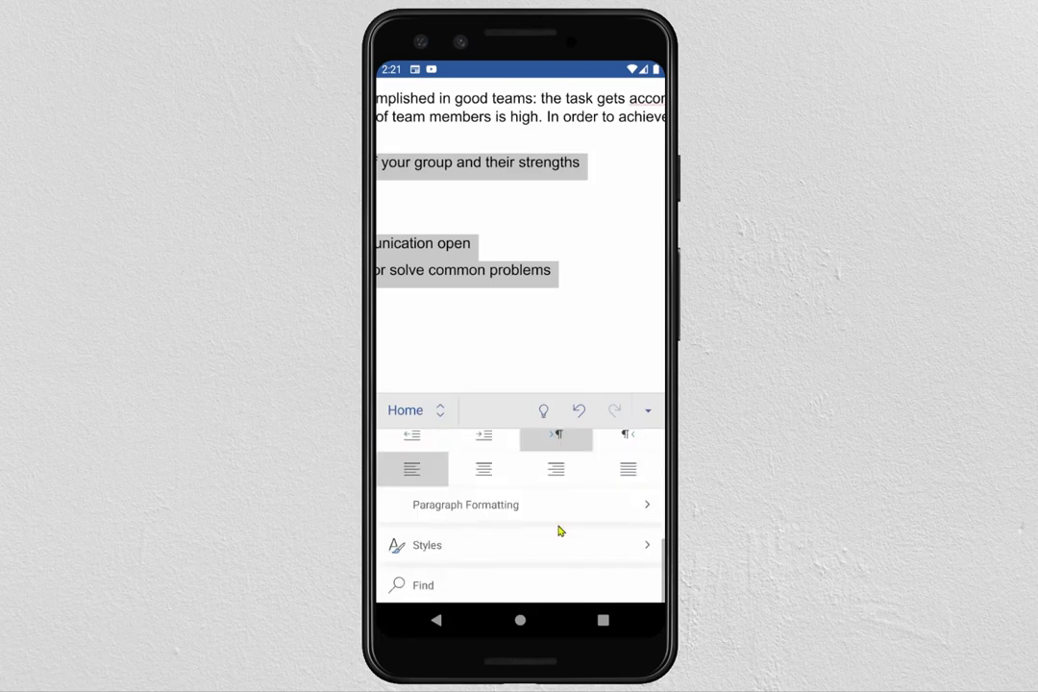
scroll(538, 530, "up", 5)
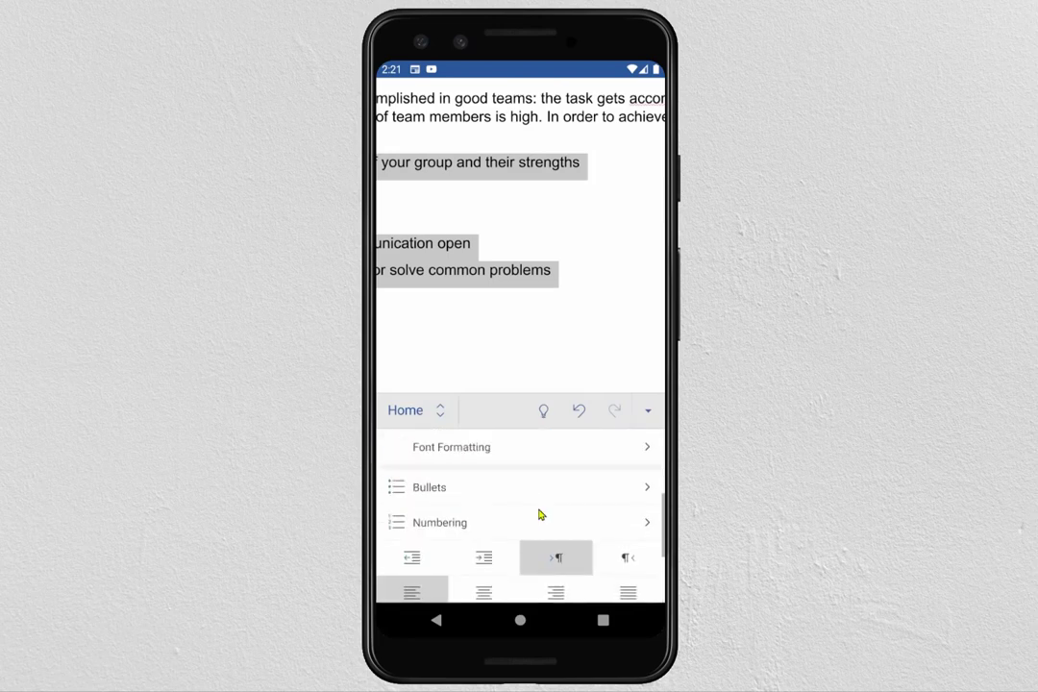
scroll(553, 463, "down", 1)
left_click(650, 489)
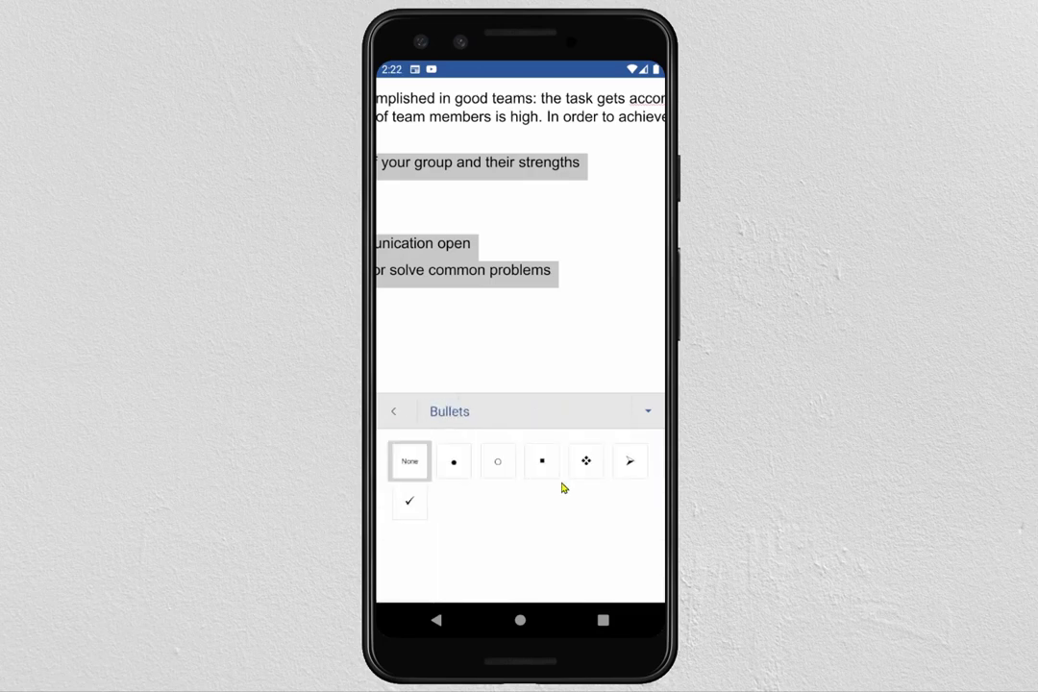
left_click(586, 463)
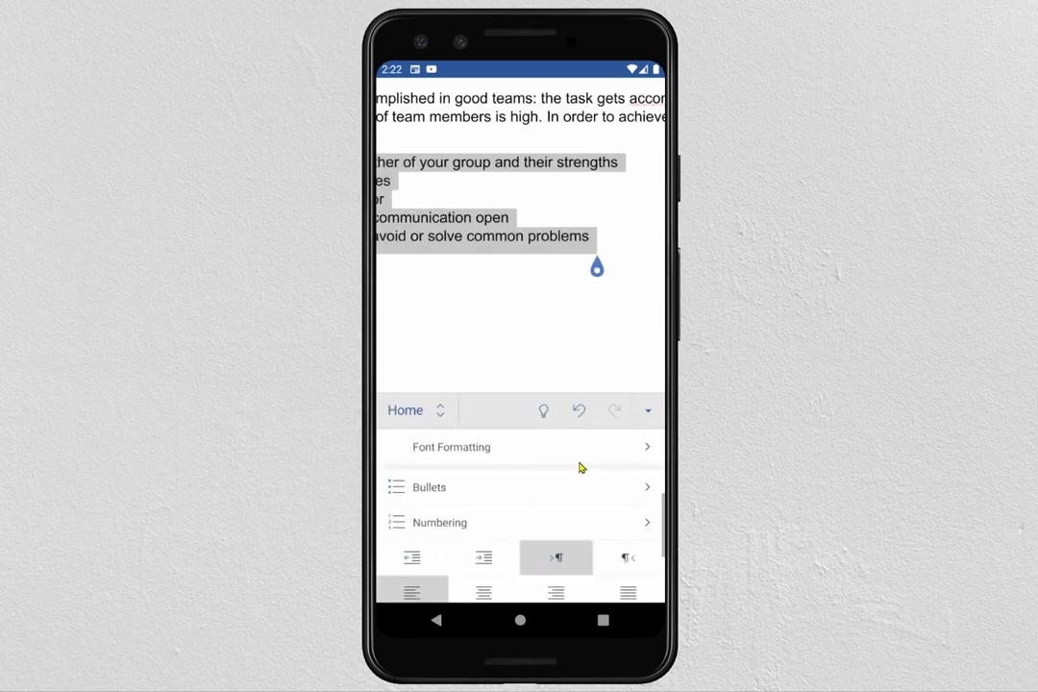
Change the font color of the list's bullet symbols to the orange theme color and close the formatting options
left_click_drag(482, 290, 619, 324)
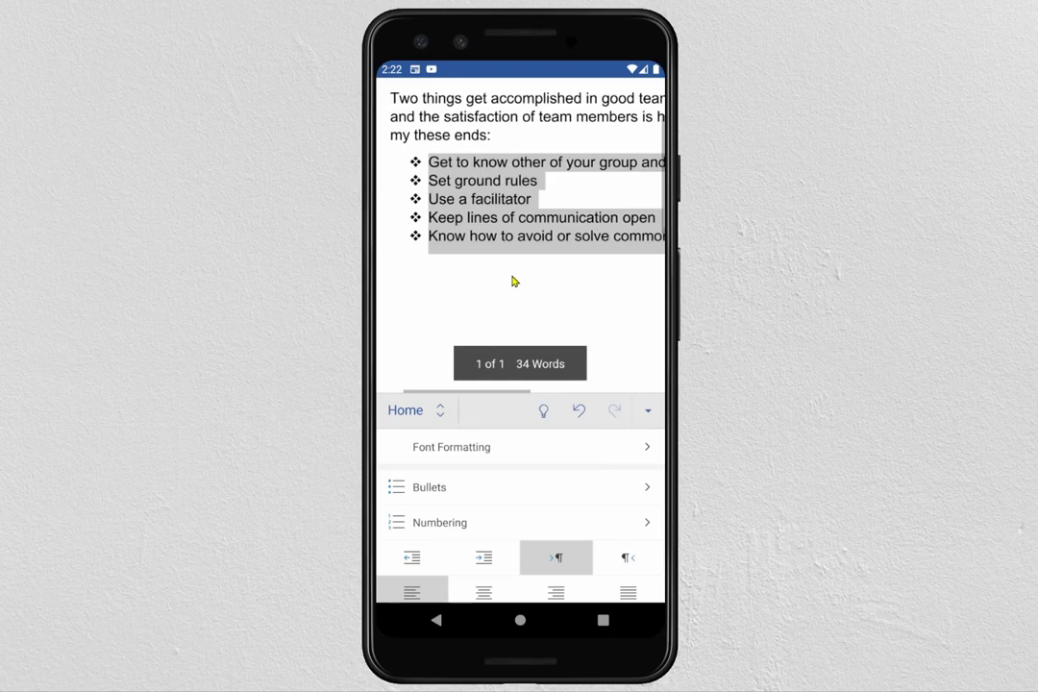
left_click(417, 163)
left_click(419, 163)
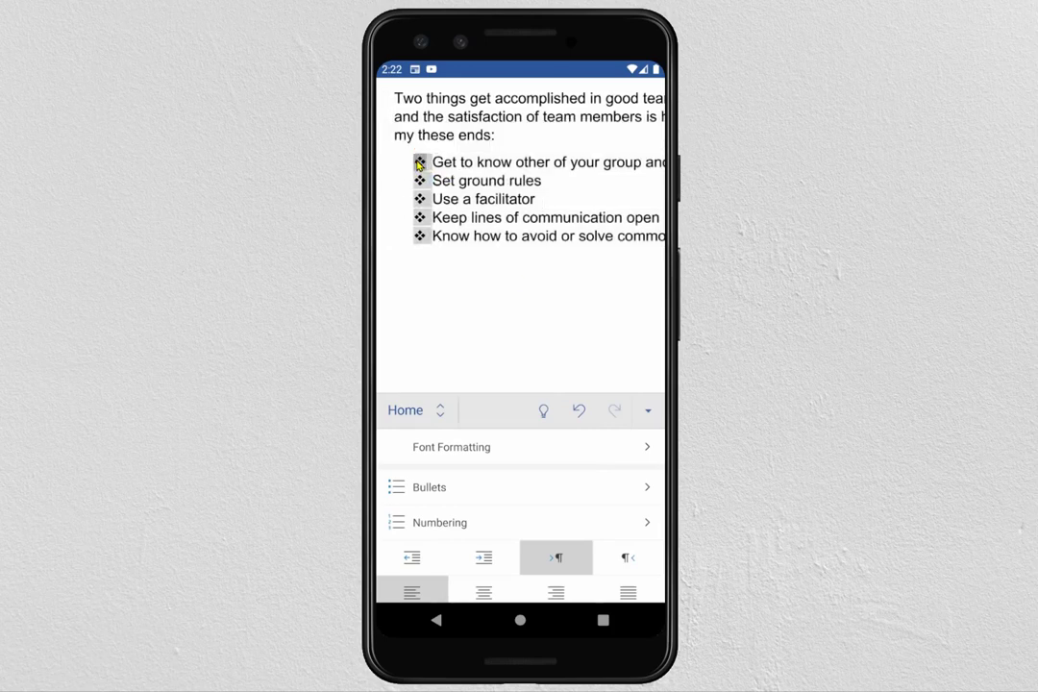
left_click_drag(526, 512, 521, 574)
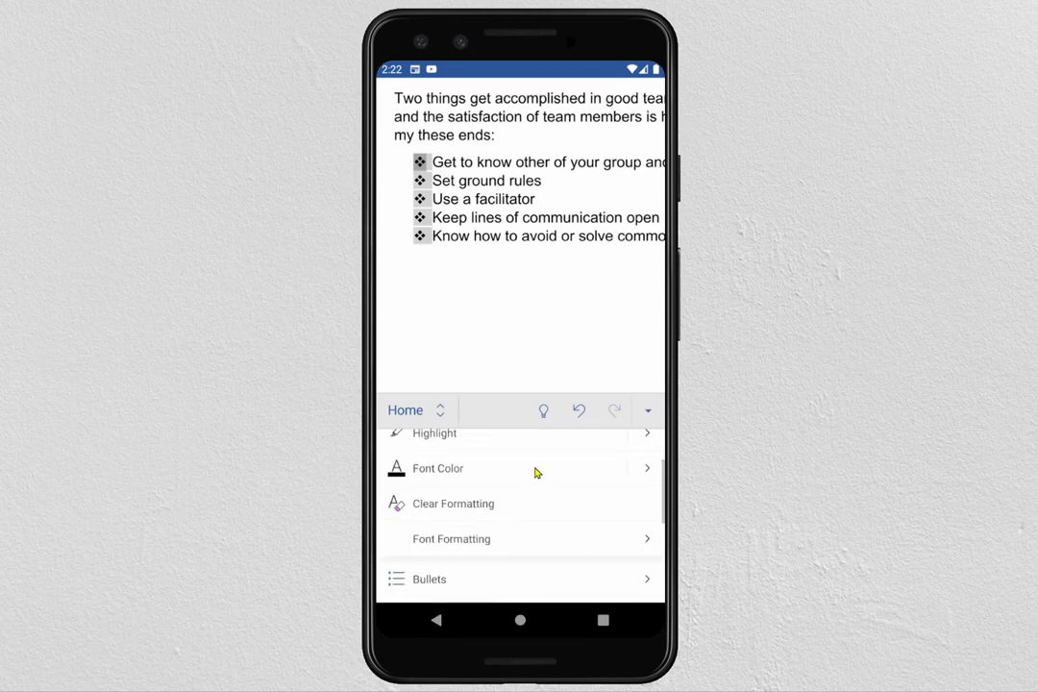
left_click_drag(536, 473, 540, 567)
left_click(642, 555)
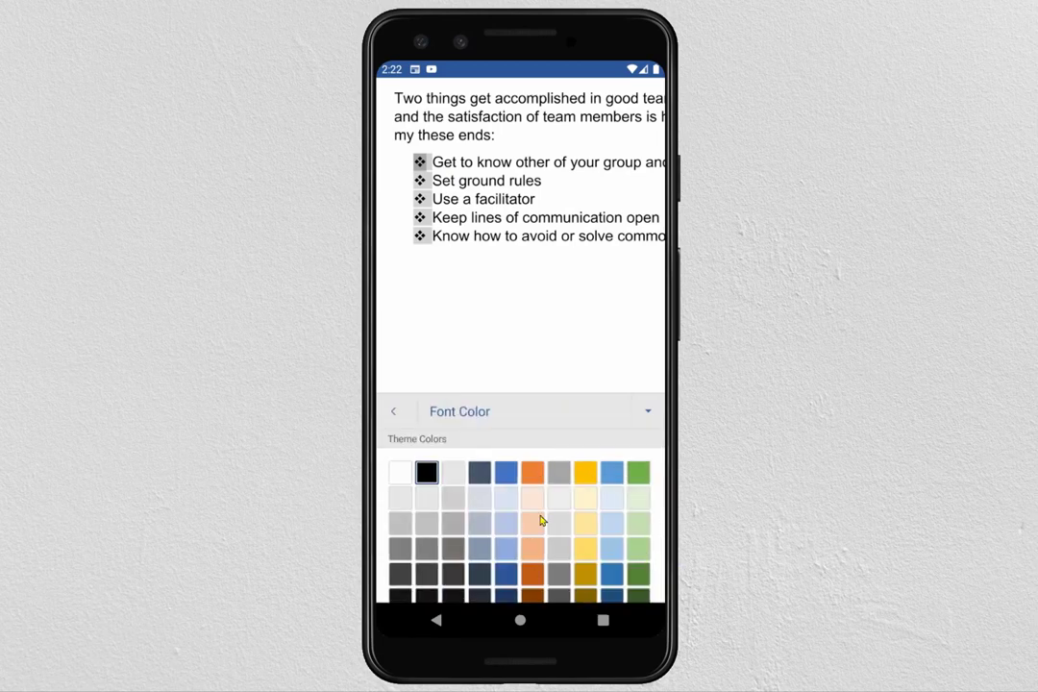
left_click(533, 472)
left_click(490, 255)
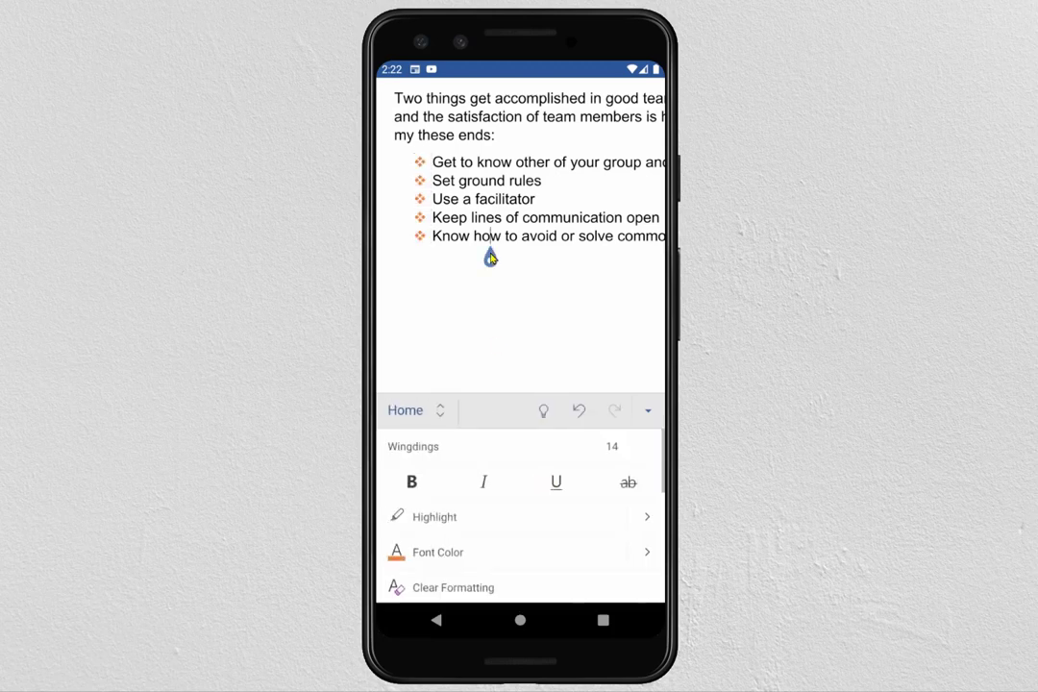
left_click(435, 620)
left_click(435, 621)
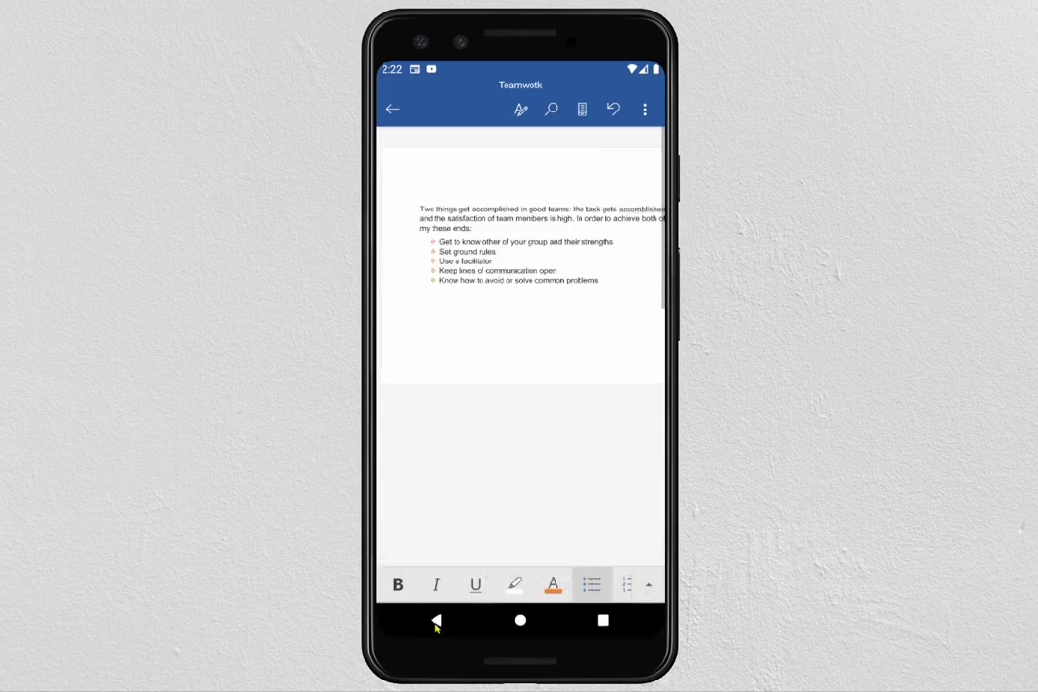
Select all five bulleted items and convert them to a numbered list in the 1), 2), 3) format
left_click(580, 238)
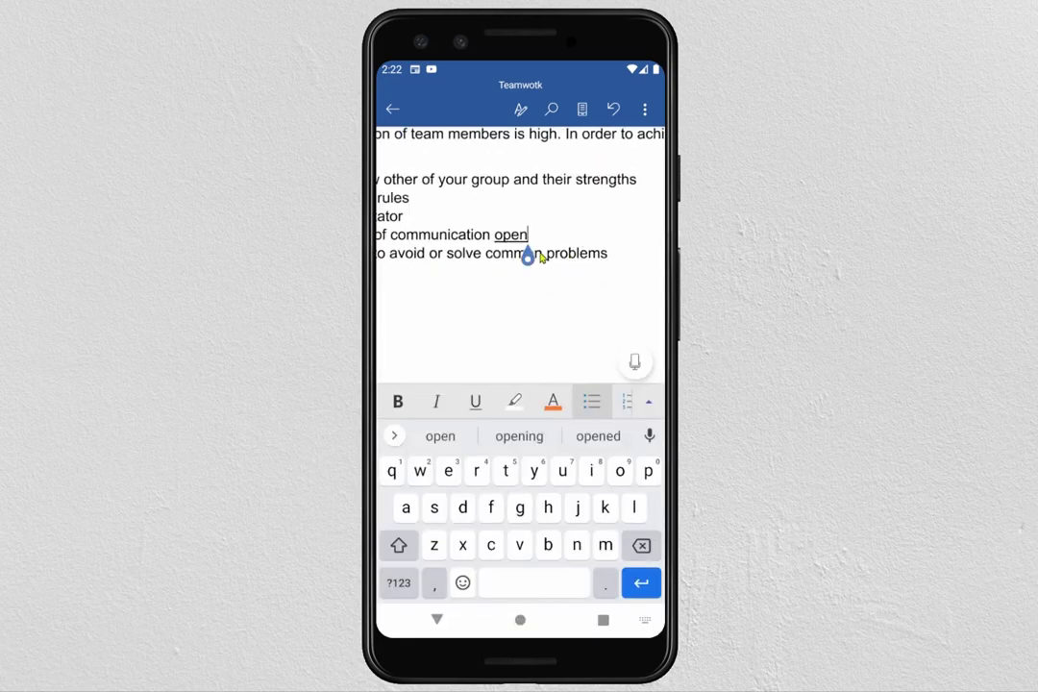
left_click_drag(463, 220, 555, 246)
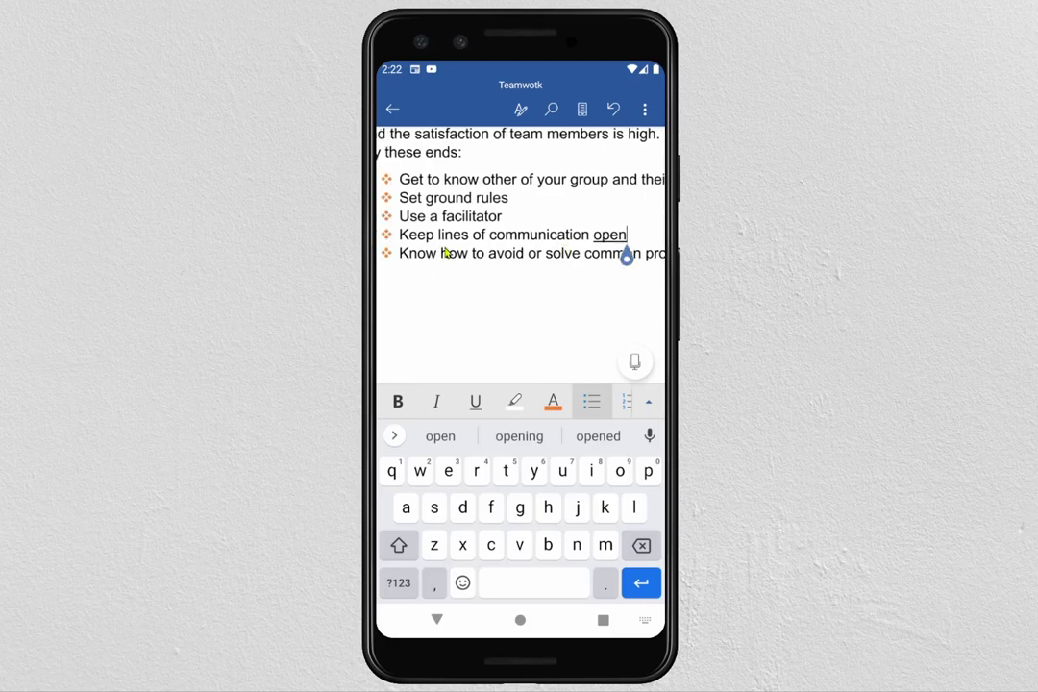
double_click(404, 178)
left_click_drag(413, 202, 540, 283)
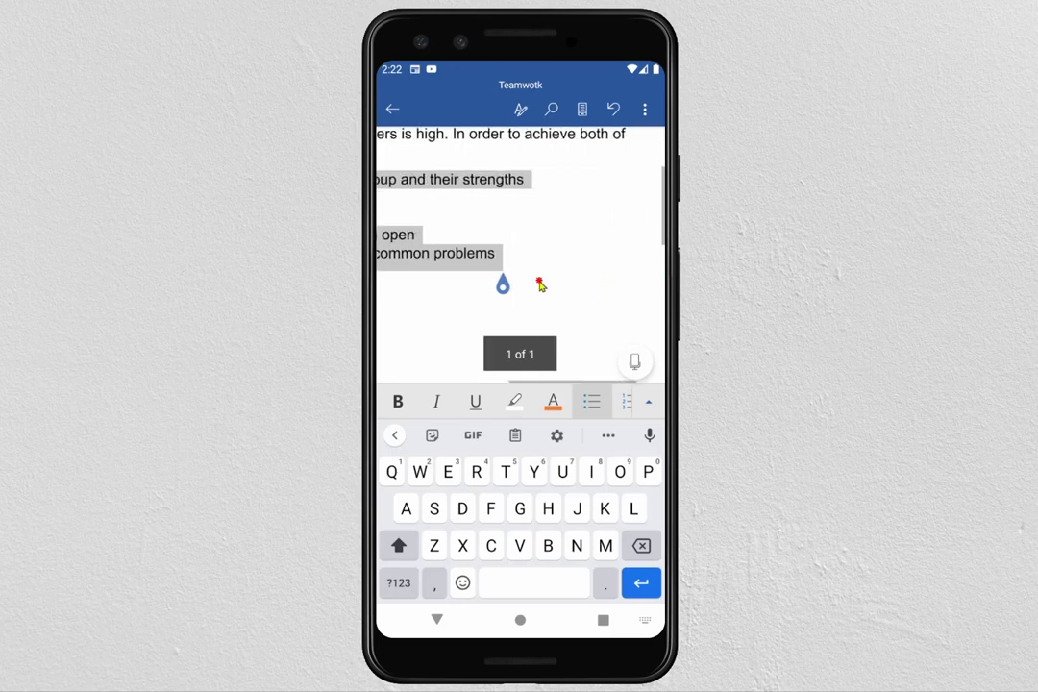
left_click(648, 405)
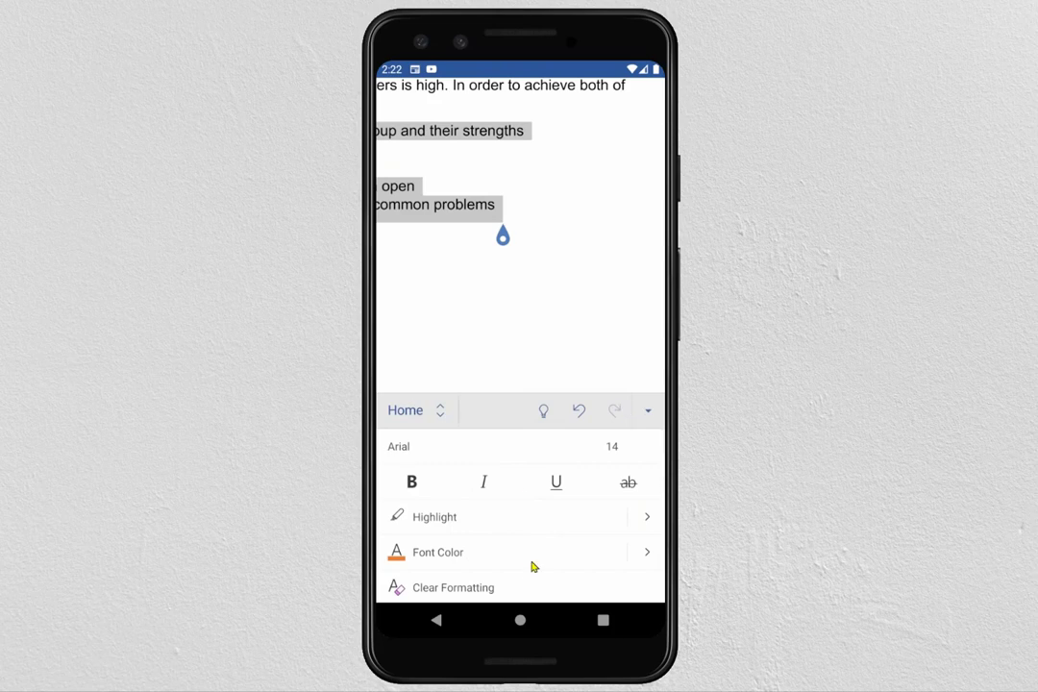
left_click_drag(530, 564, 530, 485)
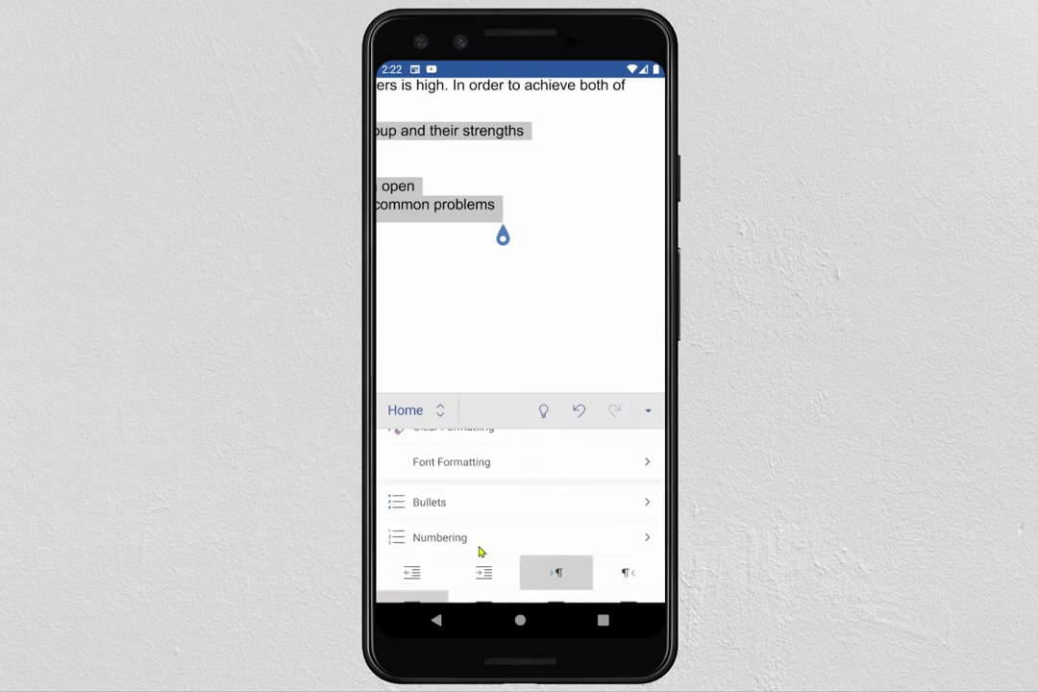
left_click(647, 542)
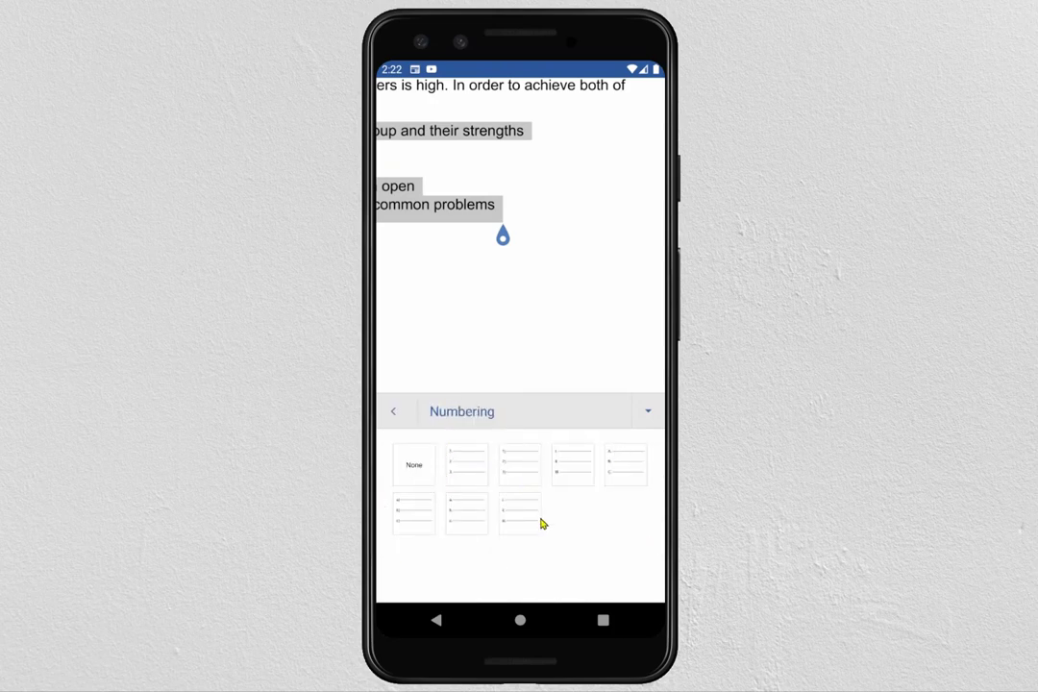
left_click(520, 466)
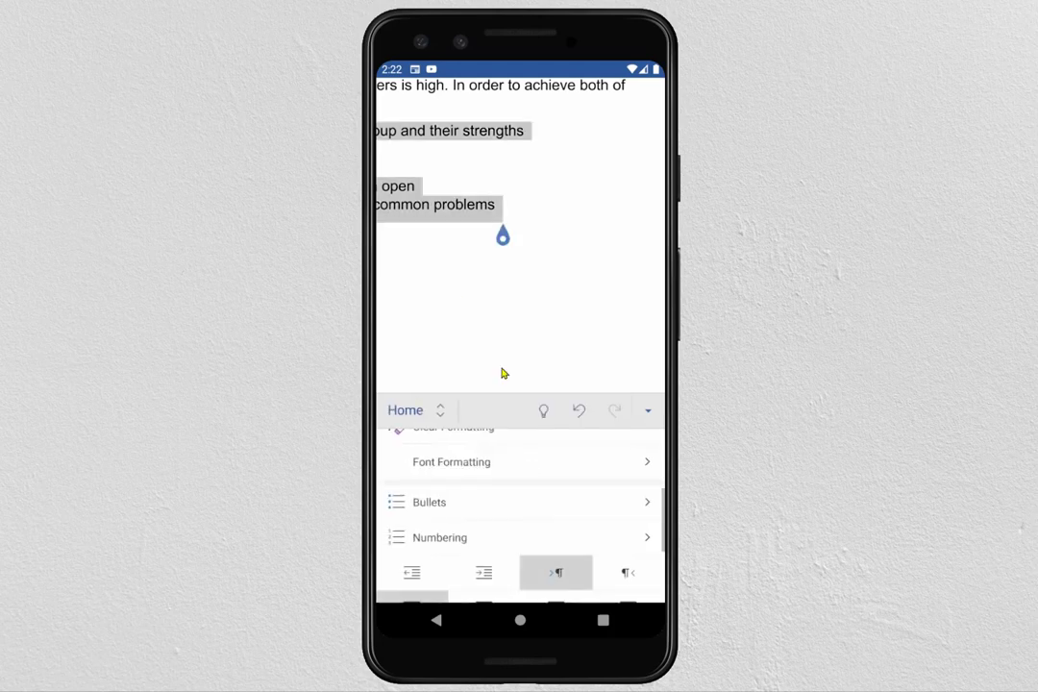
left_click(490, 148)
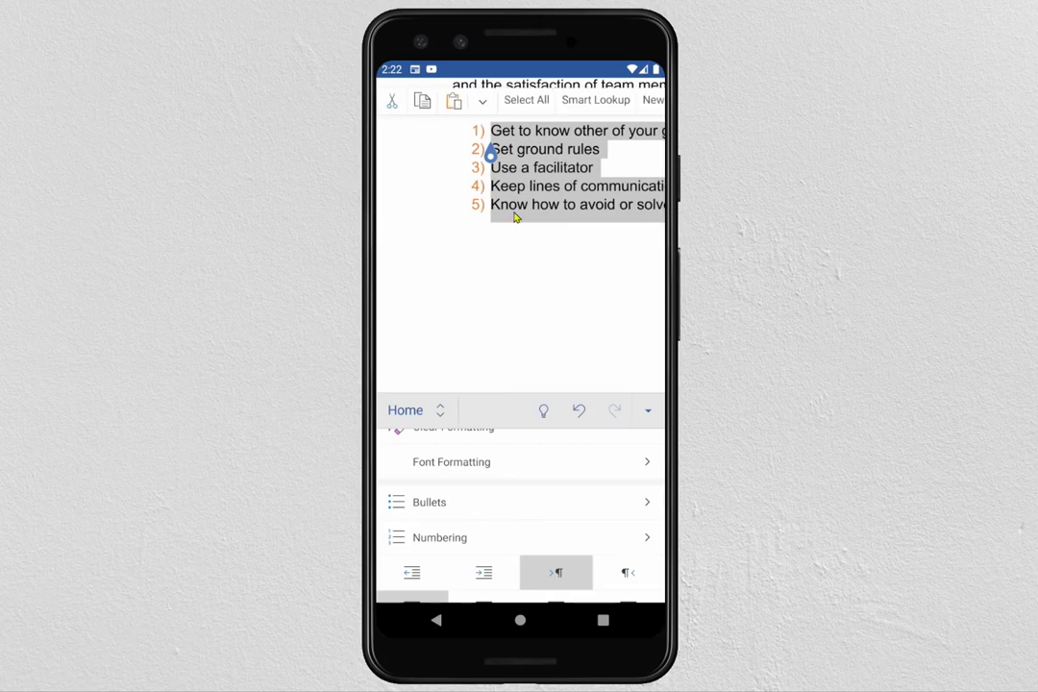
Change the font color of the list's numbers to the dark blue-gray theme color and close the formatting options
left_click(477, 132)
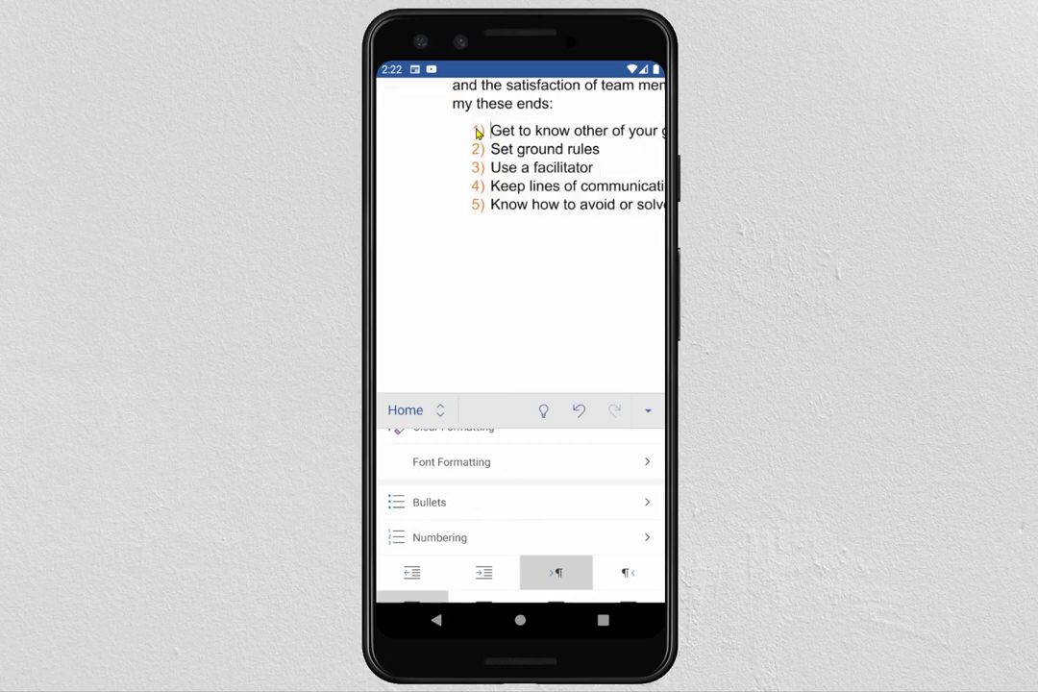
left_click(477, 132)
scroll(547, 531, "up", 2)
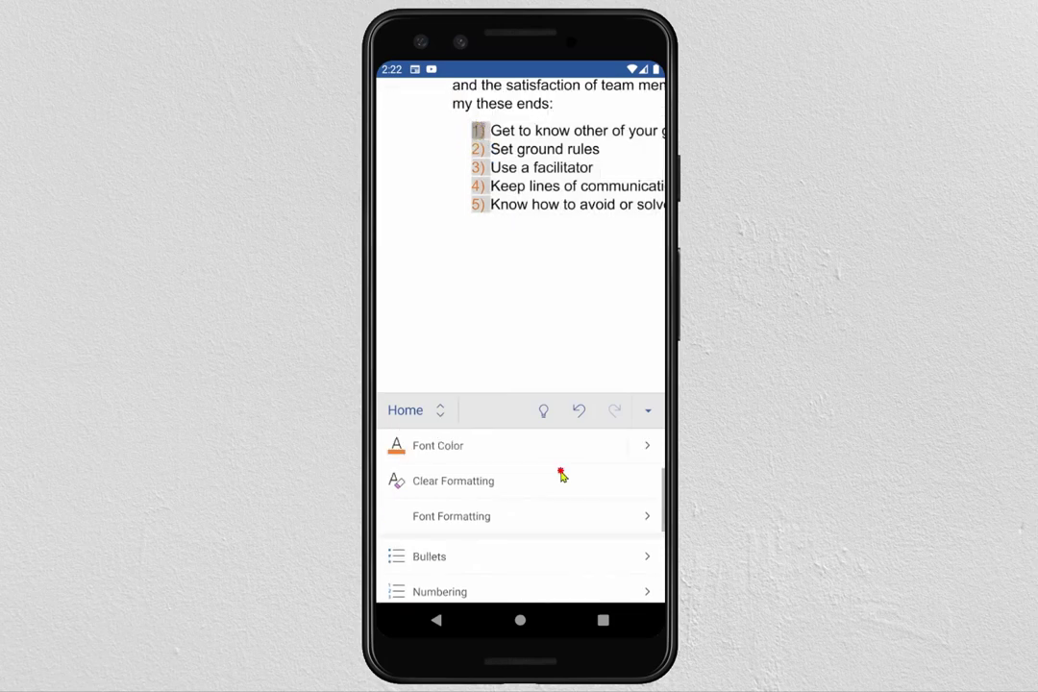
scroll(562, 476, "up", 1)
left_click(647, 482)
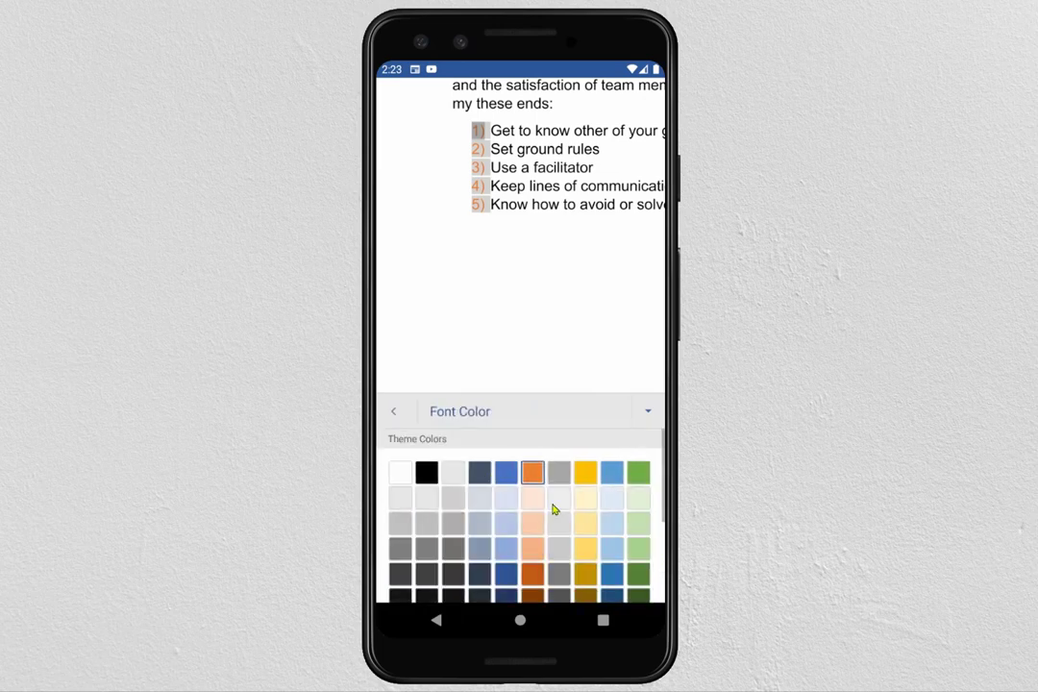
left_click(478, 474)
left_click(535, 243)
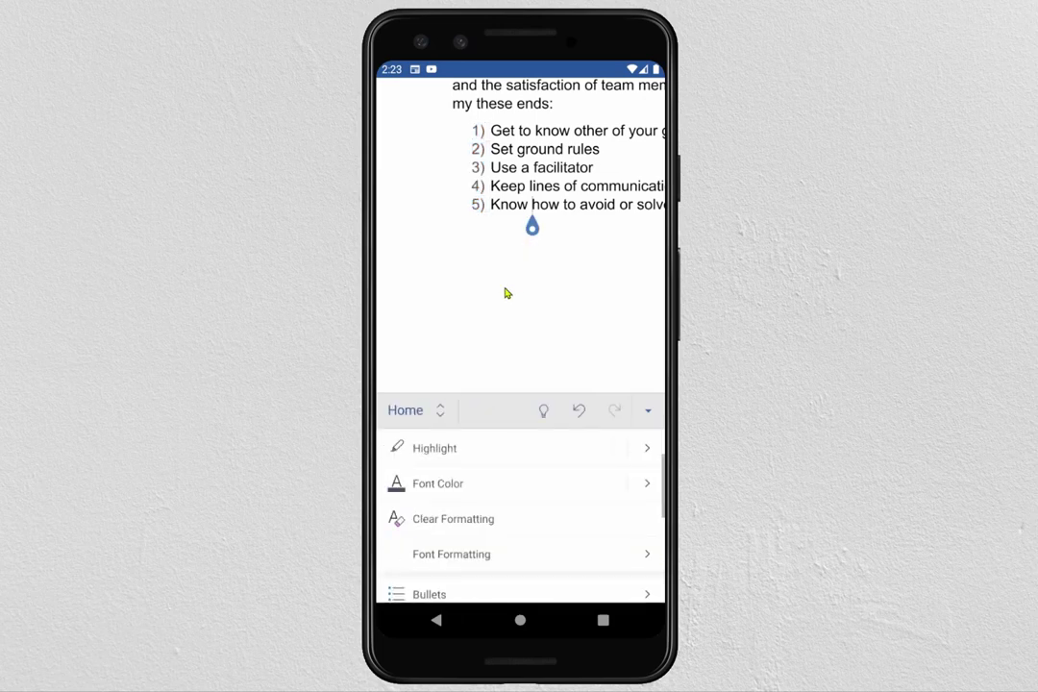
left_click(438, 621)
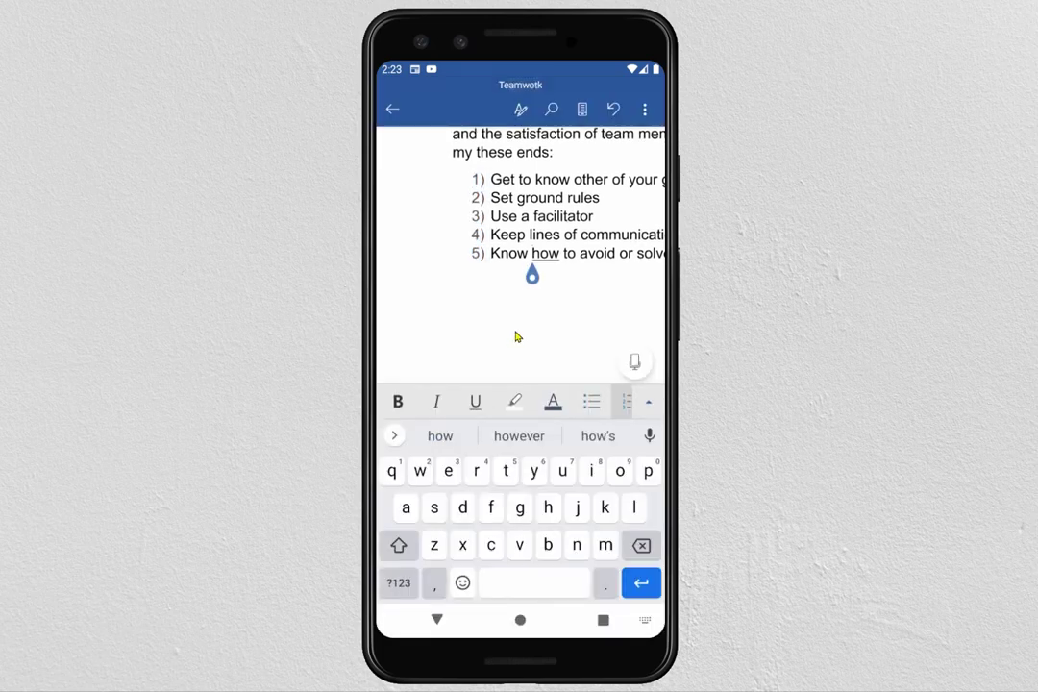
left_click(436, 620)
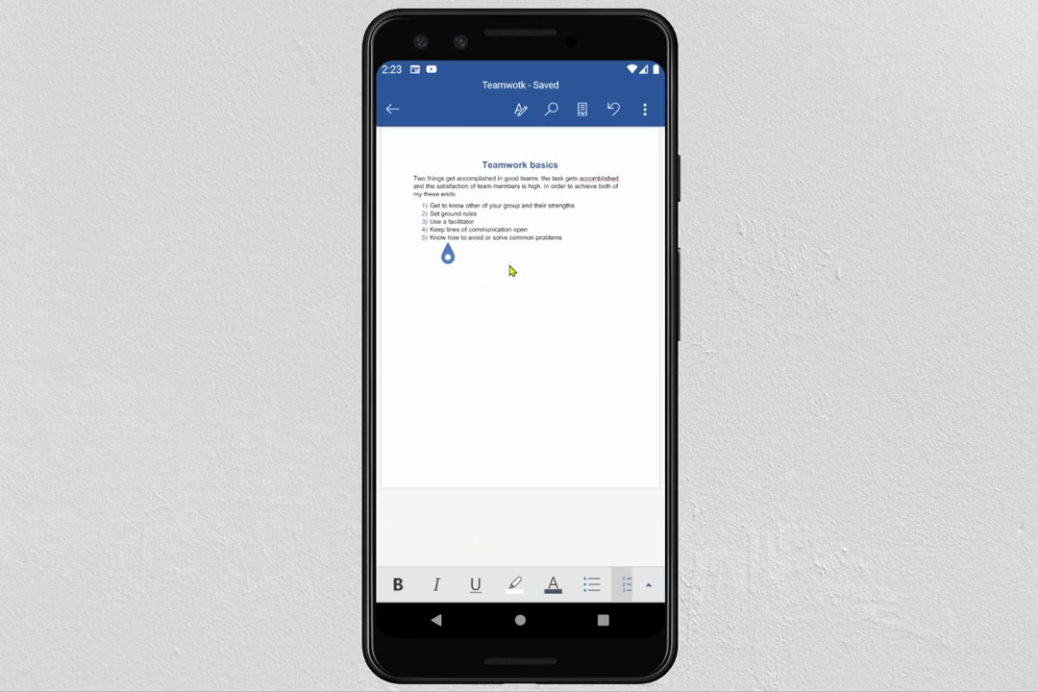
End the numbered list after "Know how to avoid or solve common problems" and start a plain empty line below it
left_click(564, 239)
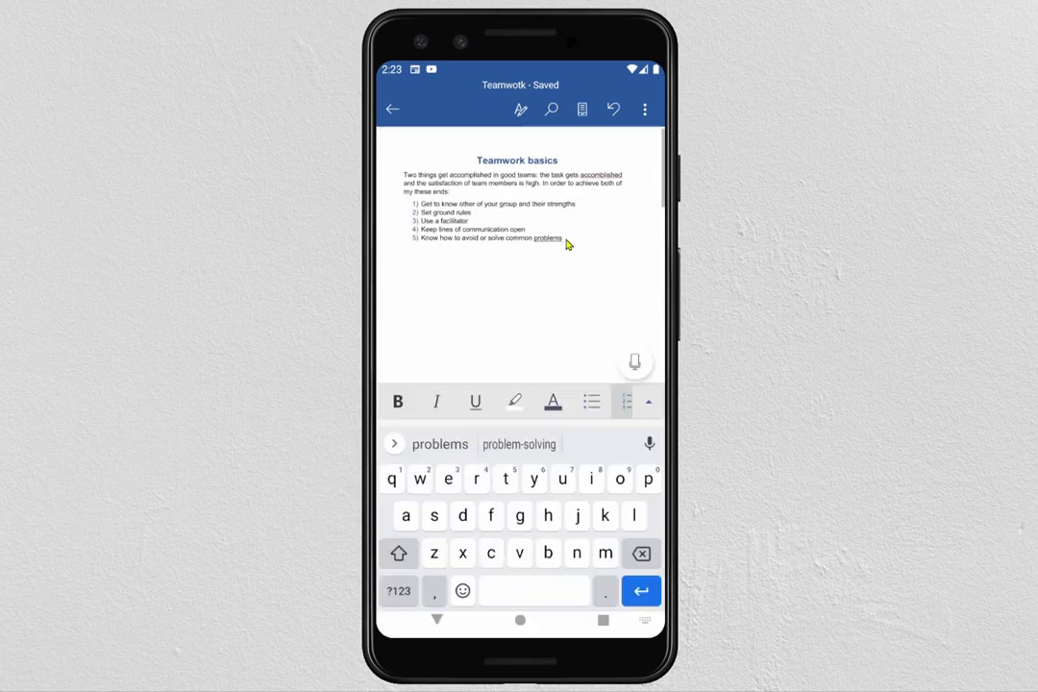
left_click(639, 582)
left_click(641, 584)
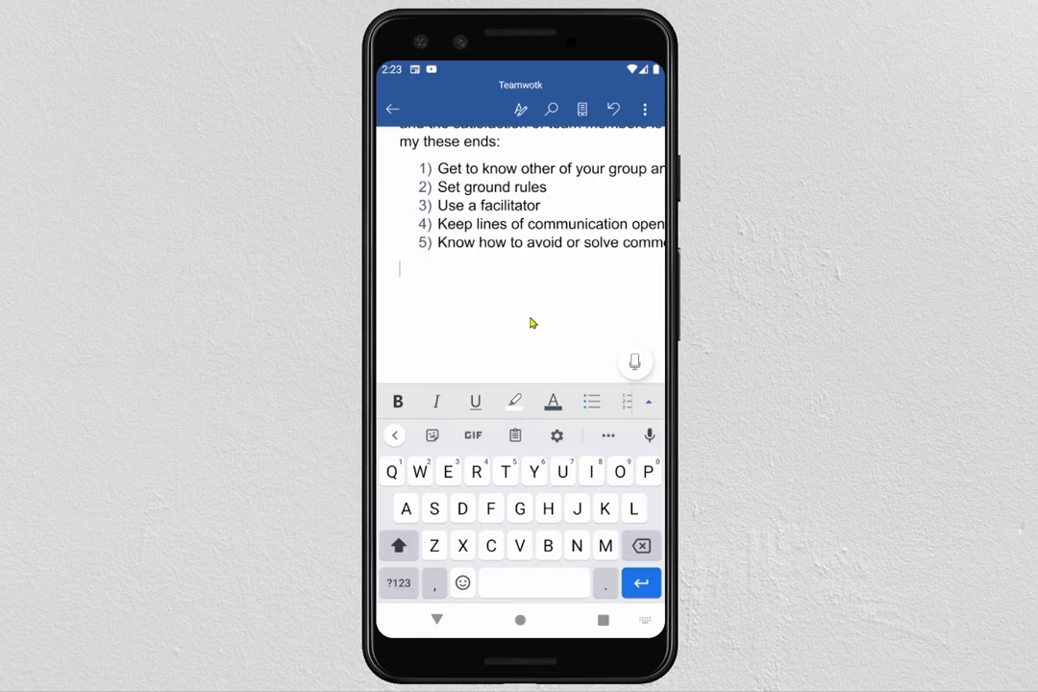
Insert the photo of five smiling colleagues around a laptop from the phone's recent images below the numbered list
left_click(650, 408)
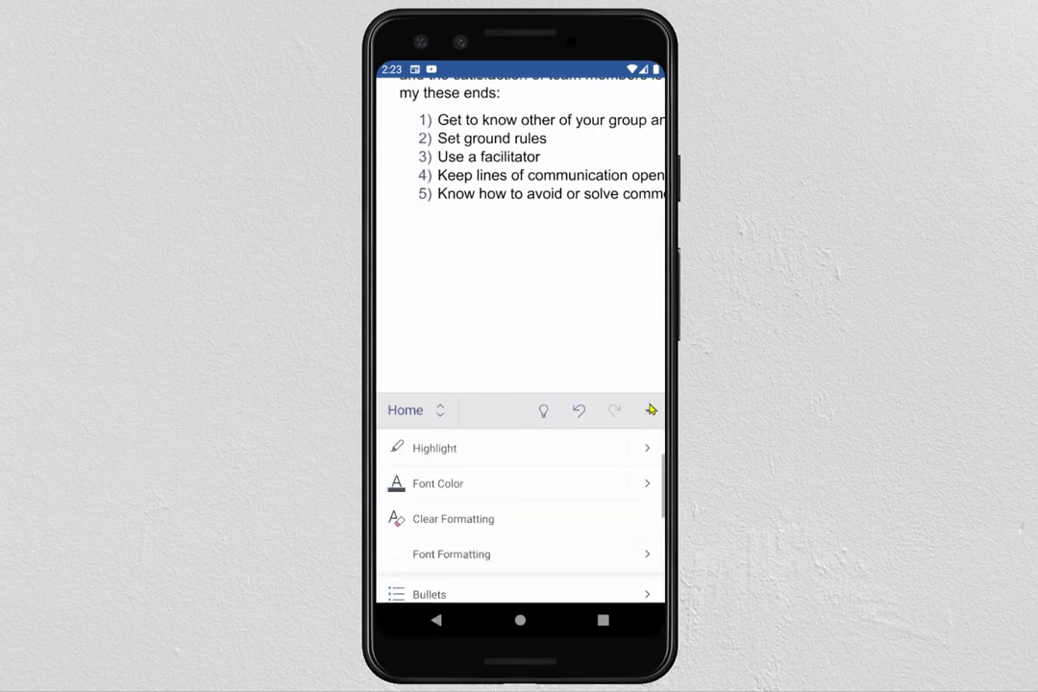
left_click(424, 412)
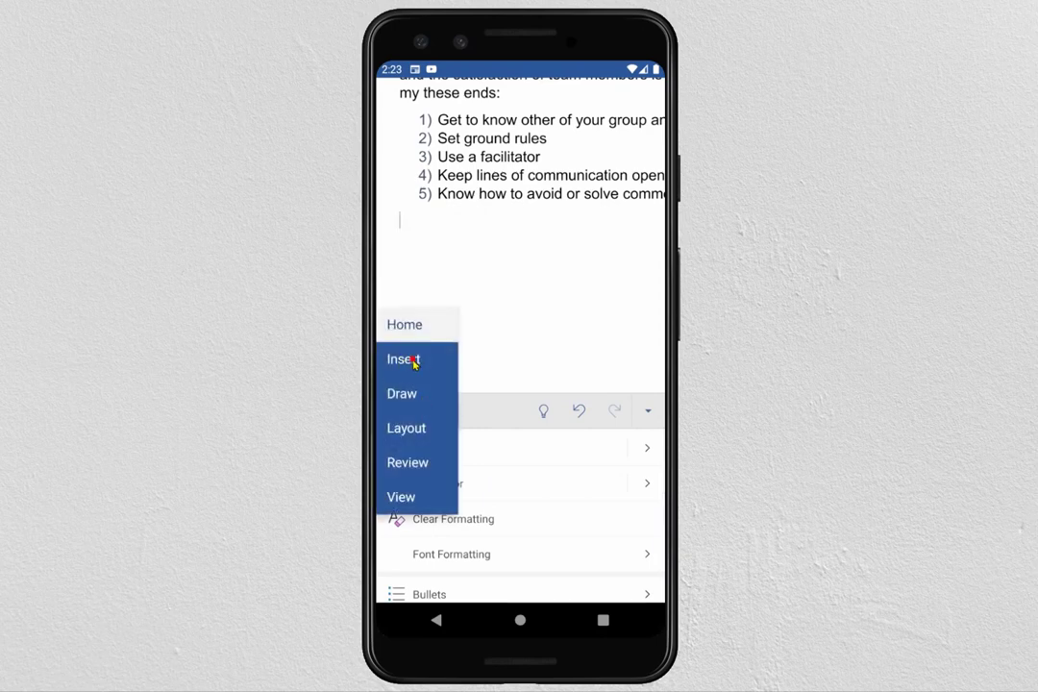
left_click(403, 360)
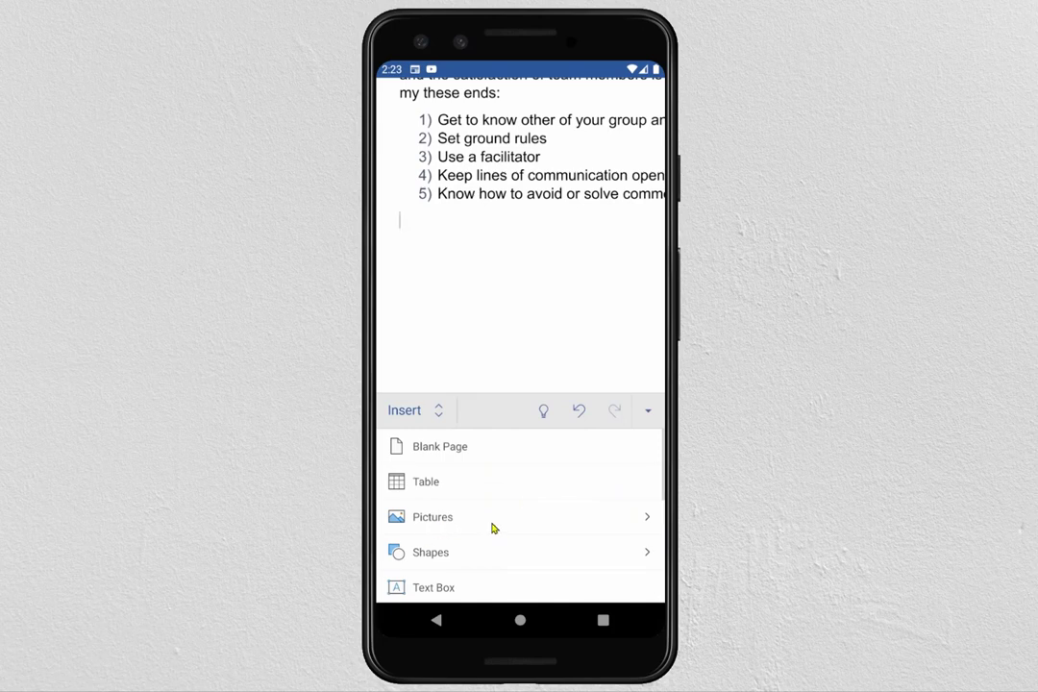
left_click(645, 519)
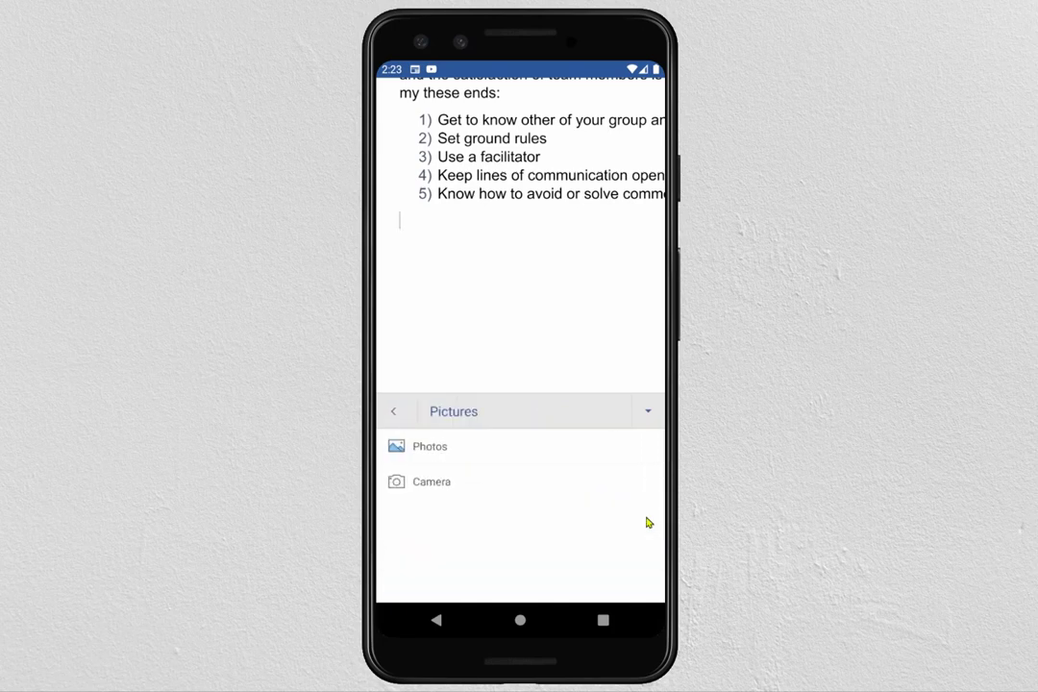
left_click(433, 447)
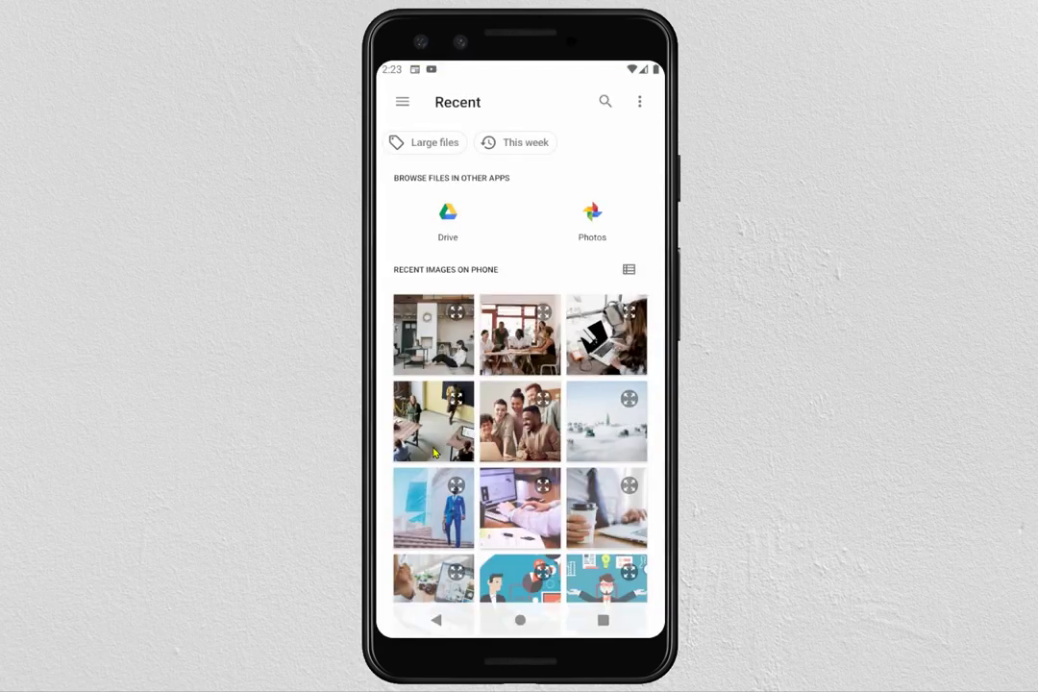
scroll(506, 494, "down", 2)
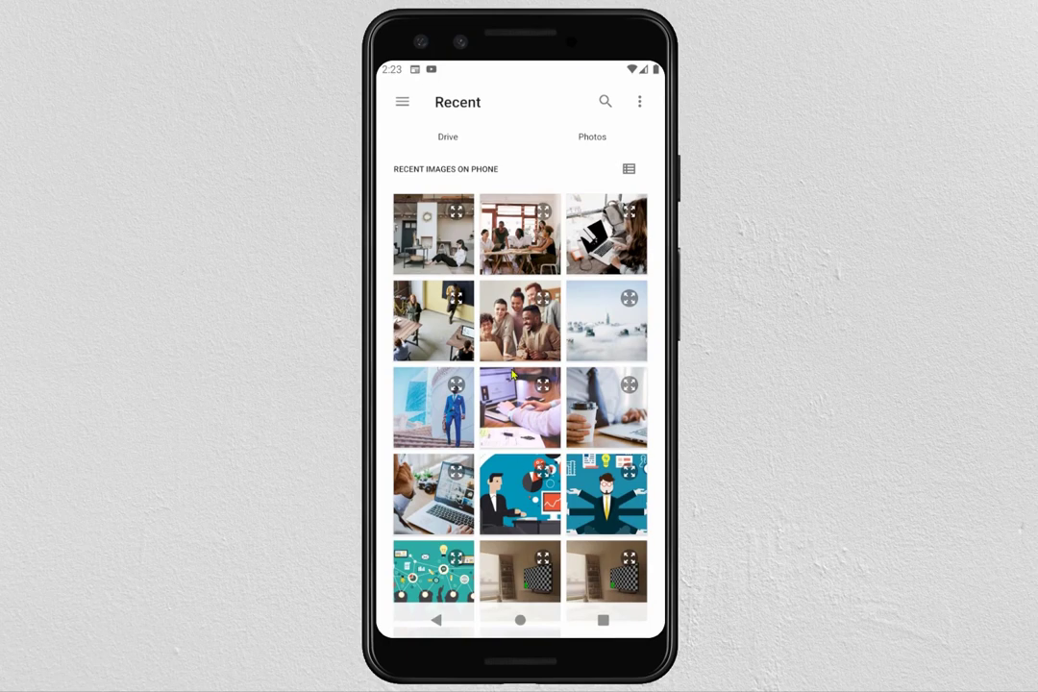
left_click(512, 330)
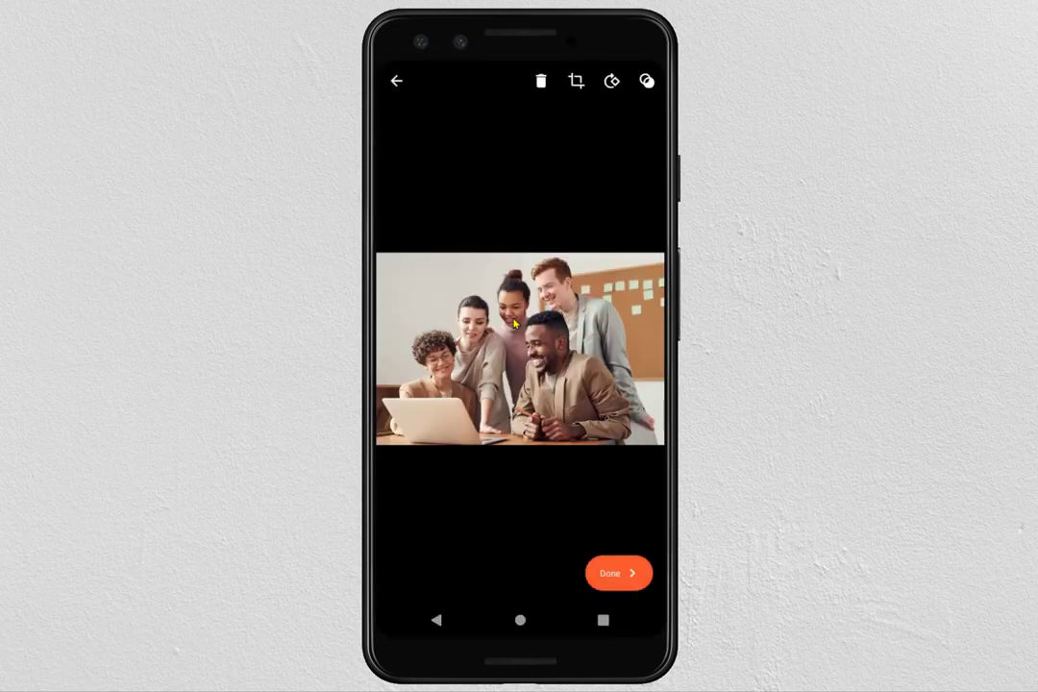
left_click(631, 573)
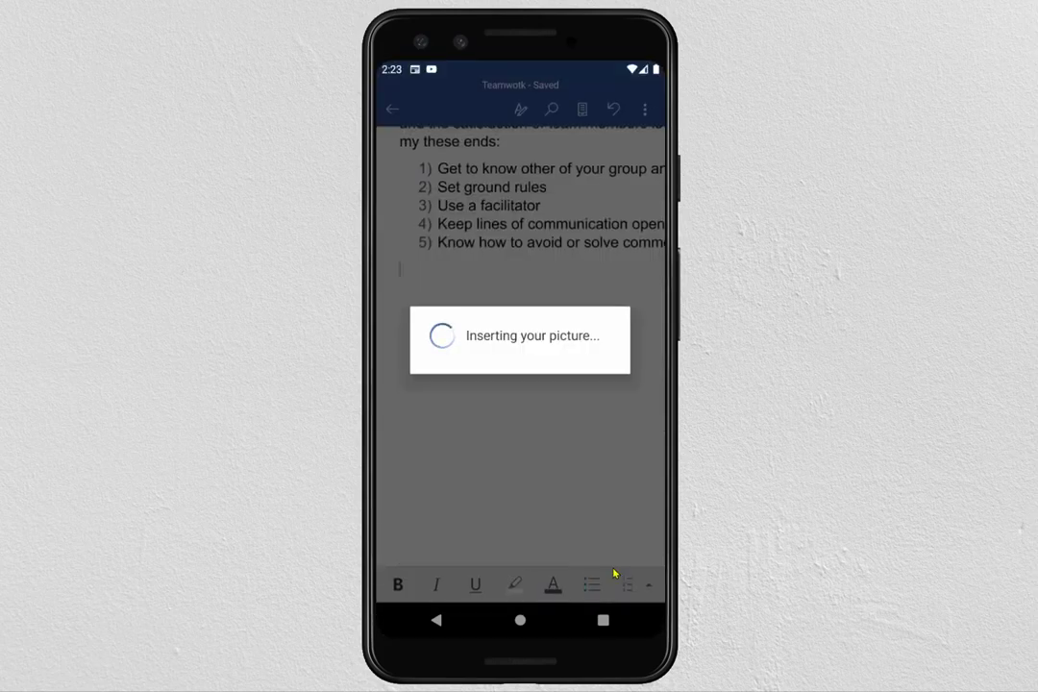
left_click(556, 363)
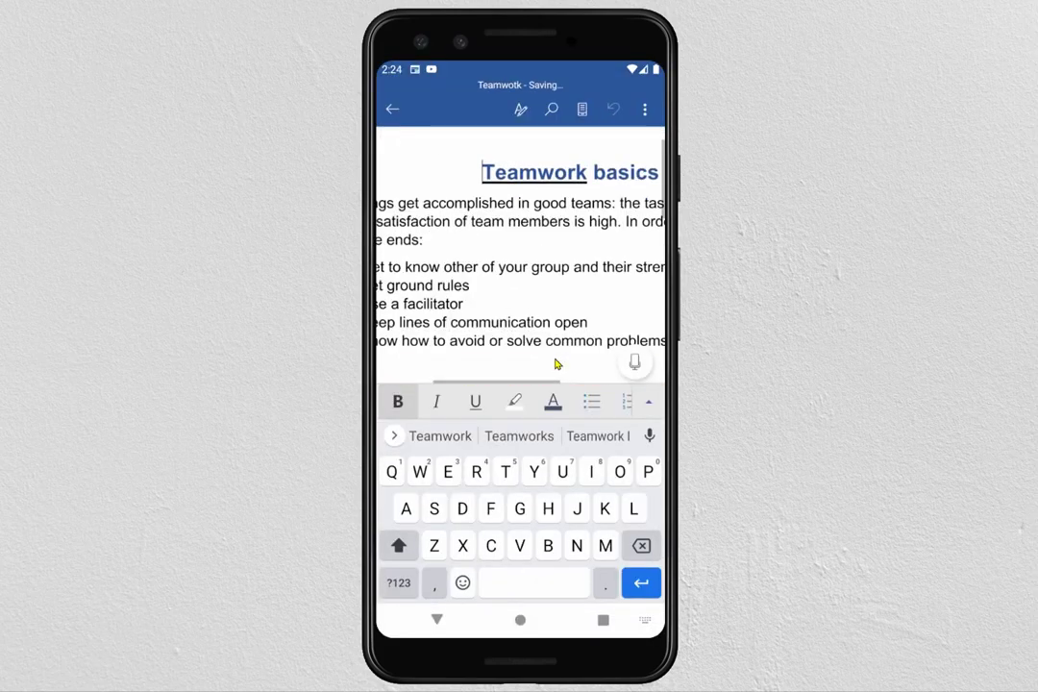
left_click_drag(463, 586, 580, 401)
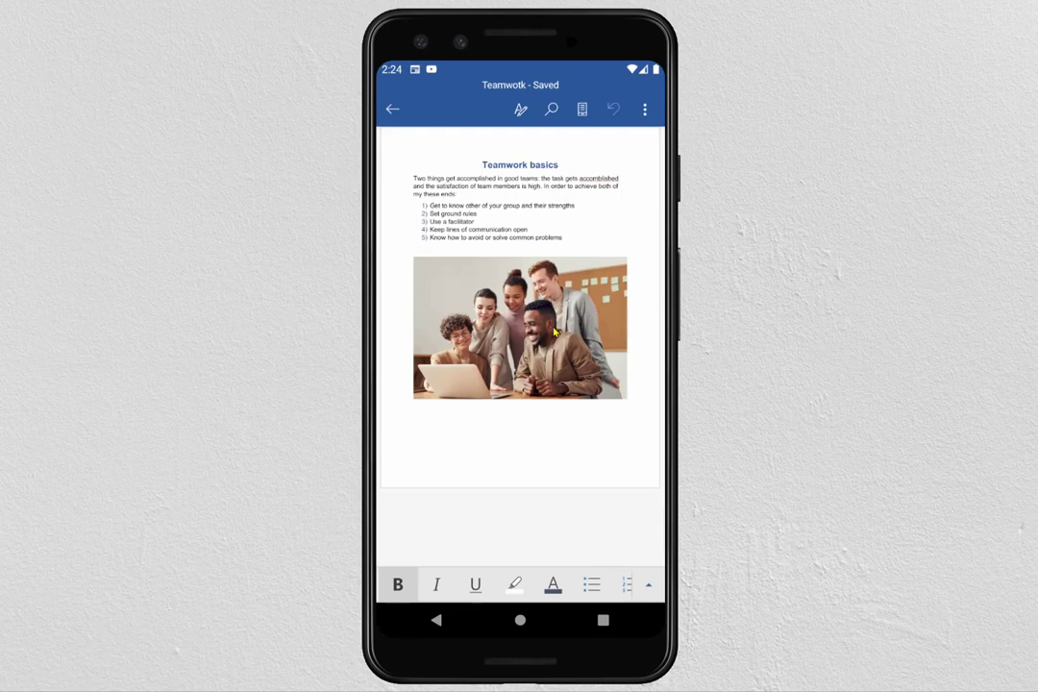
Apply the thin black frame picture style to the inserted team photo
left_click(523, 330)
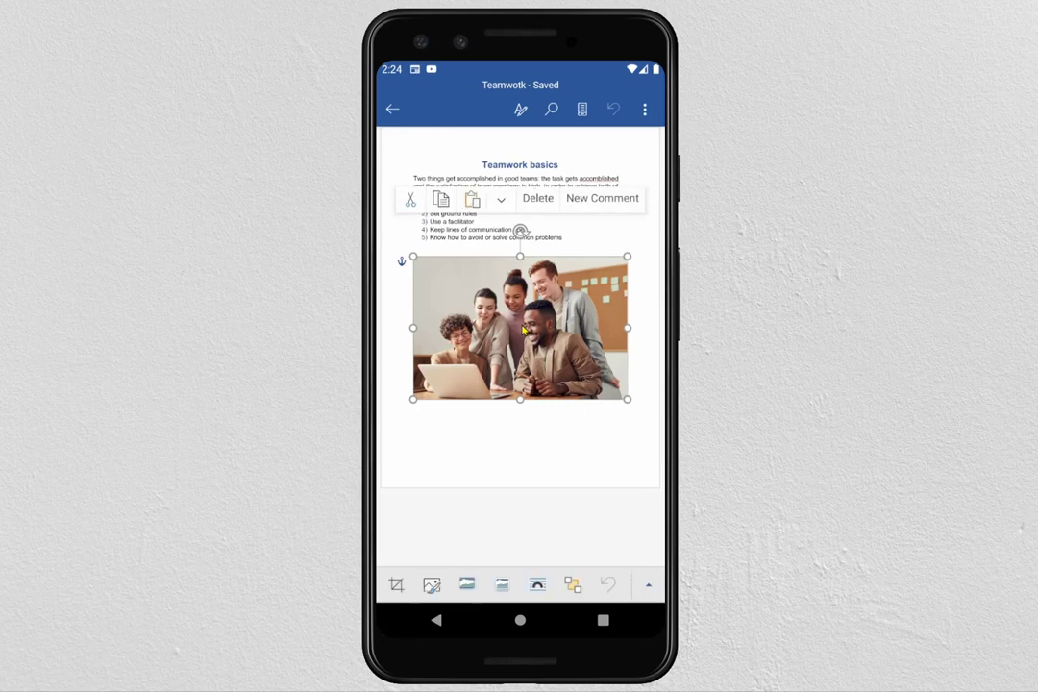
left_click(649, 589)
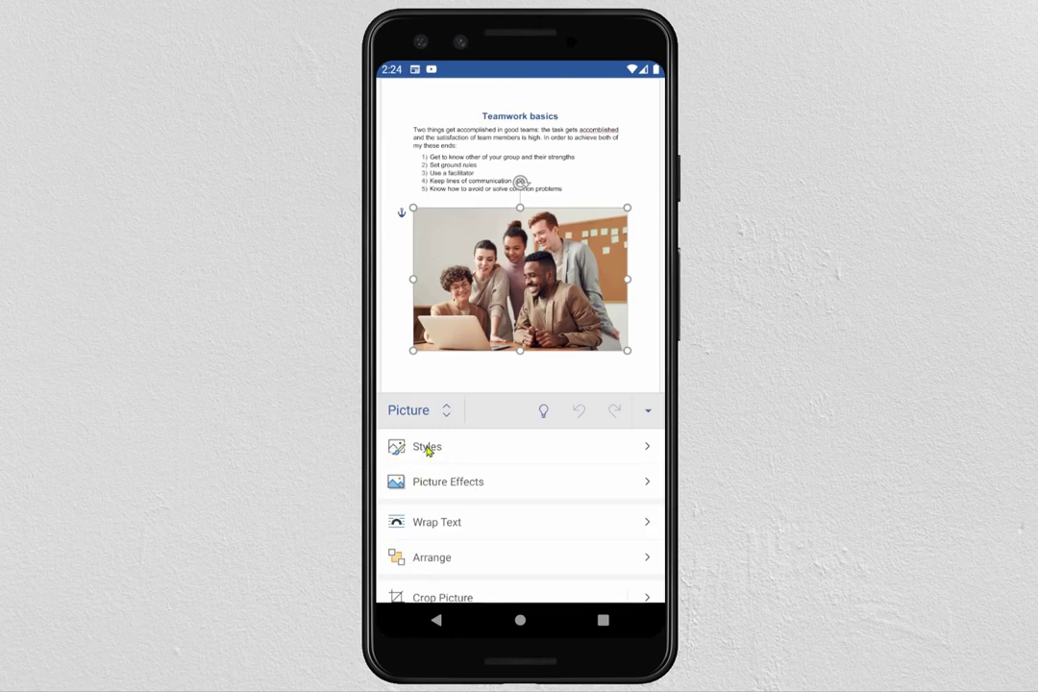
left_click(645, 447)
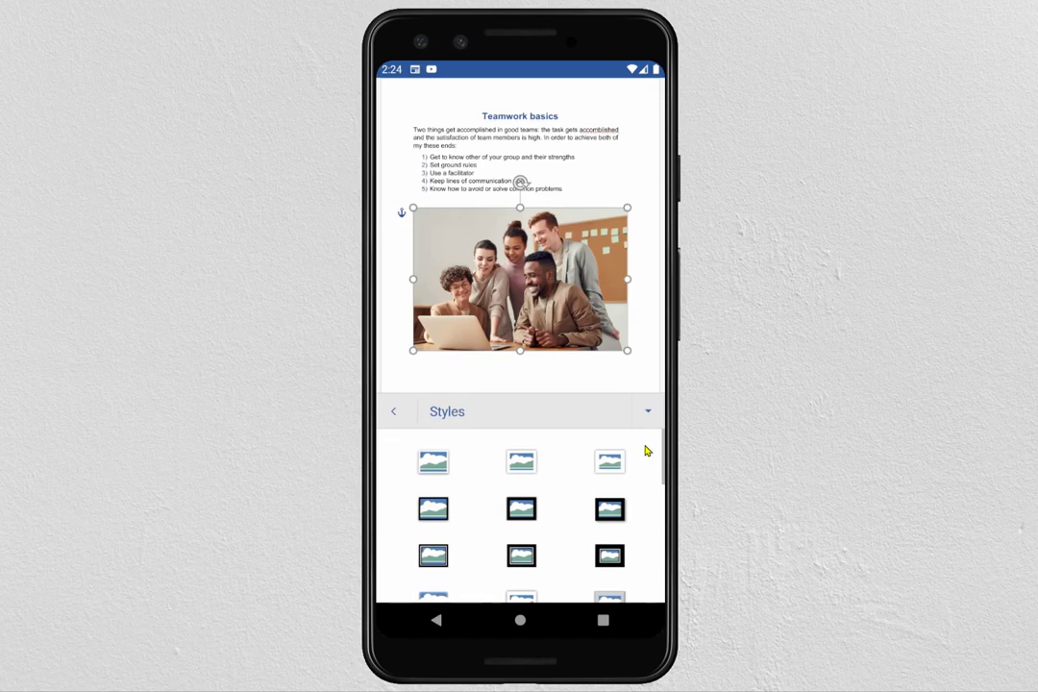
left_click_drag(478, 536, 501, 495)
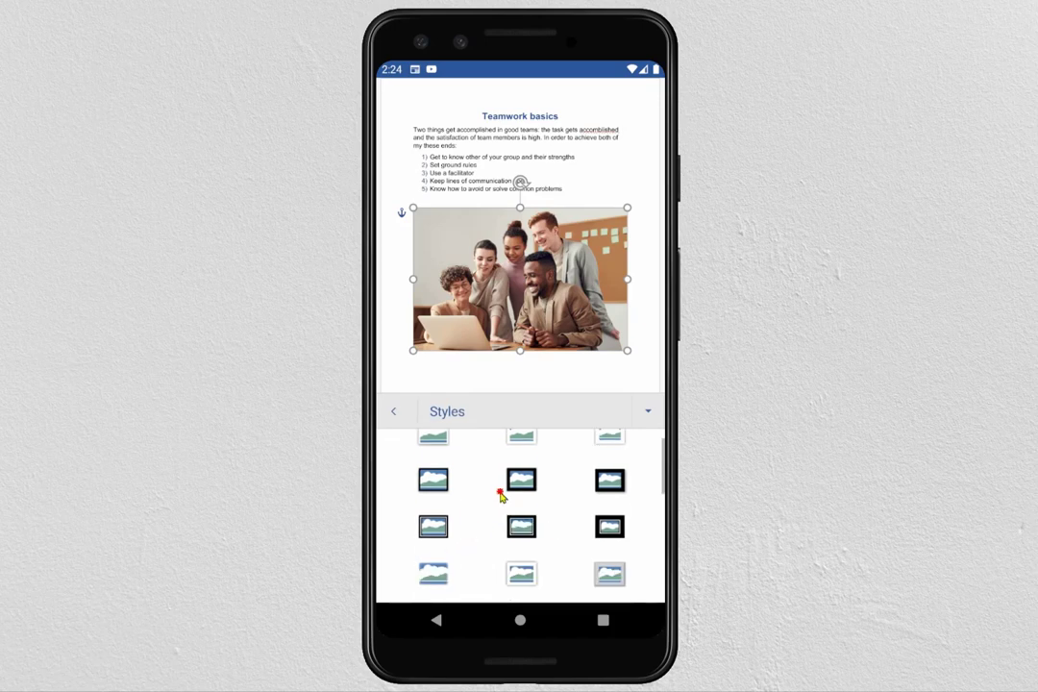
left_click(430, 471)
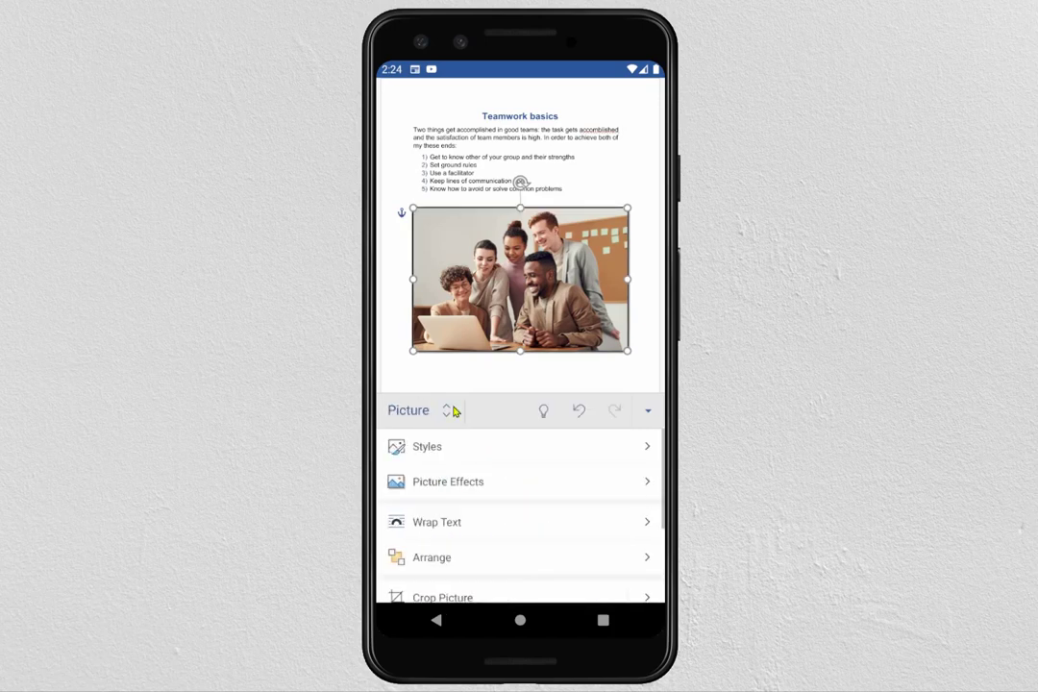
Crop a narrow strip off the left edge of the team photo and leave crop mode
left_click_drag(506, 549, 505, 481)
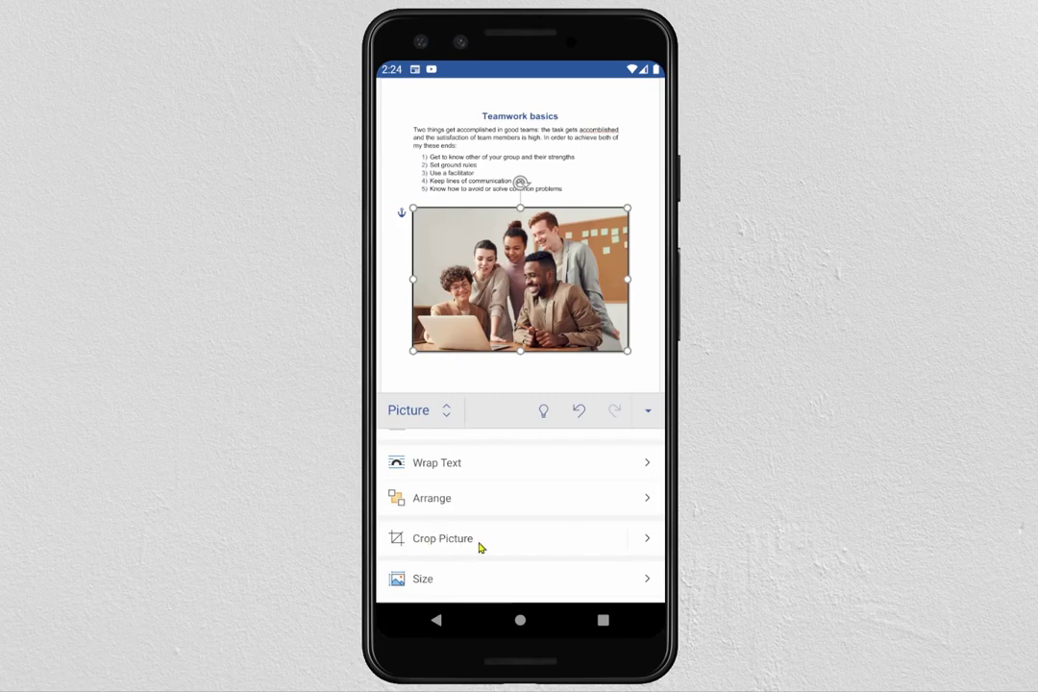
left_click(426, 541)
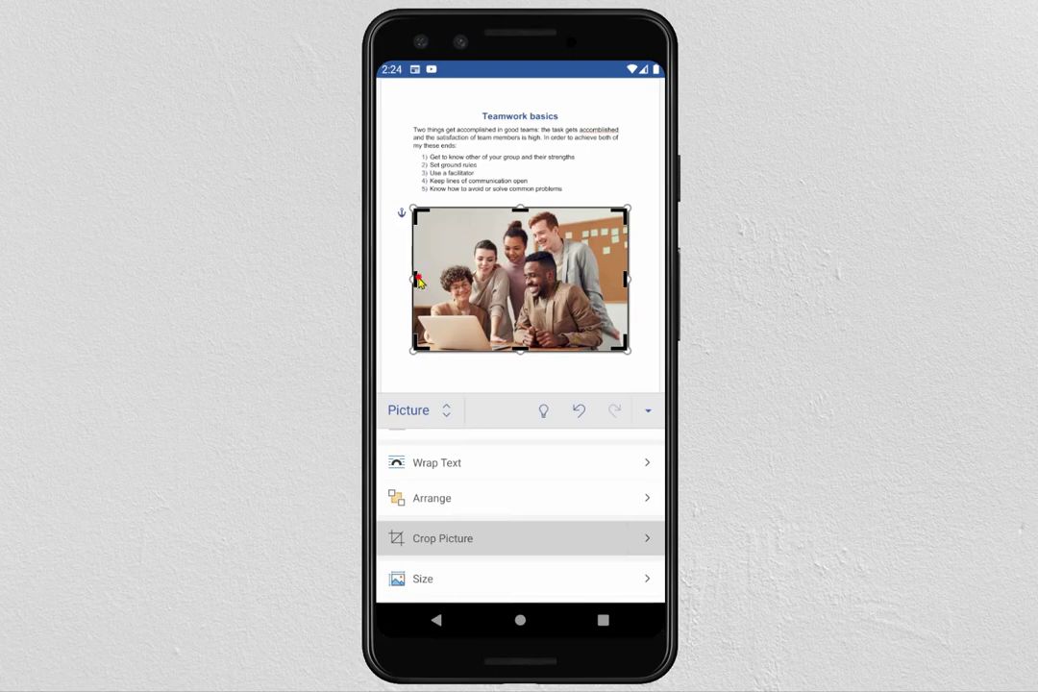
left_click_drag(414, 279, 420, 308)
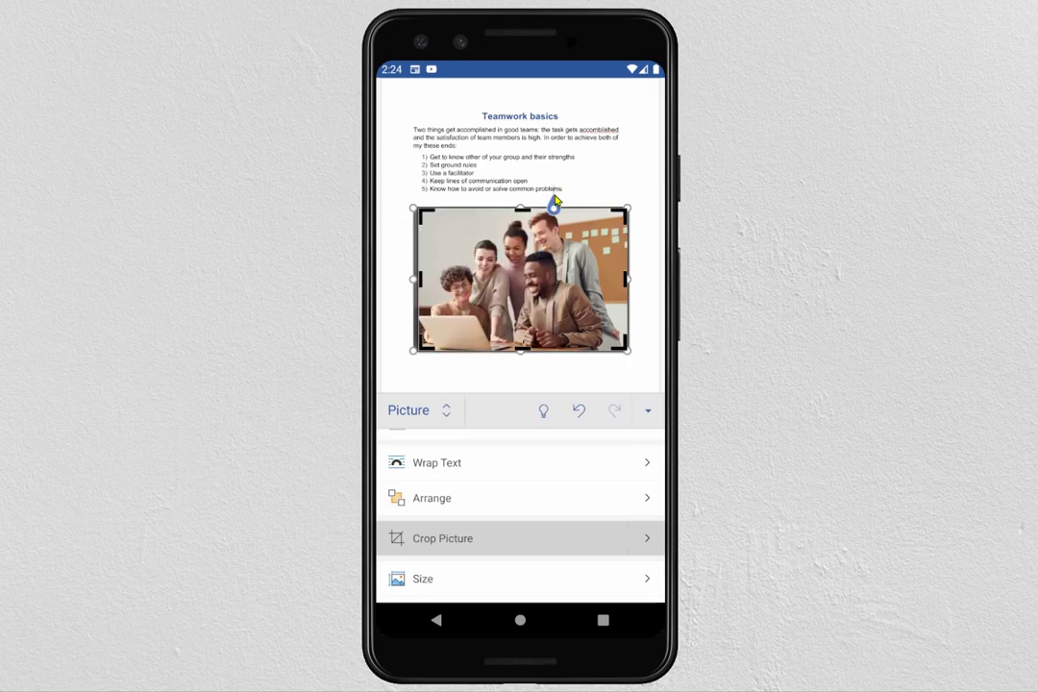
left_click(553, 199)
left_click(604, 347)
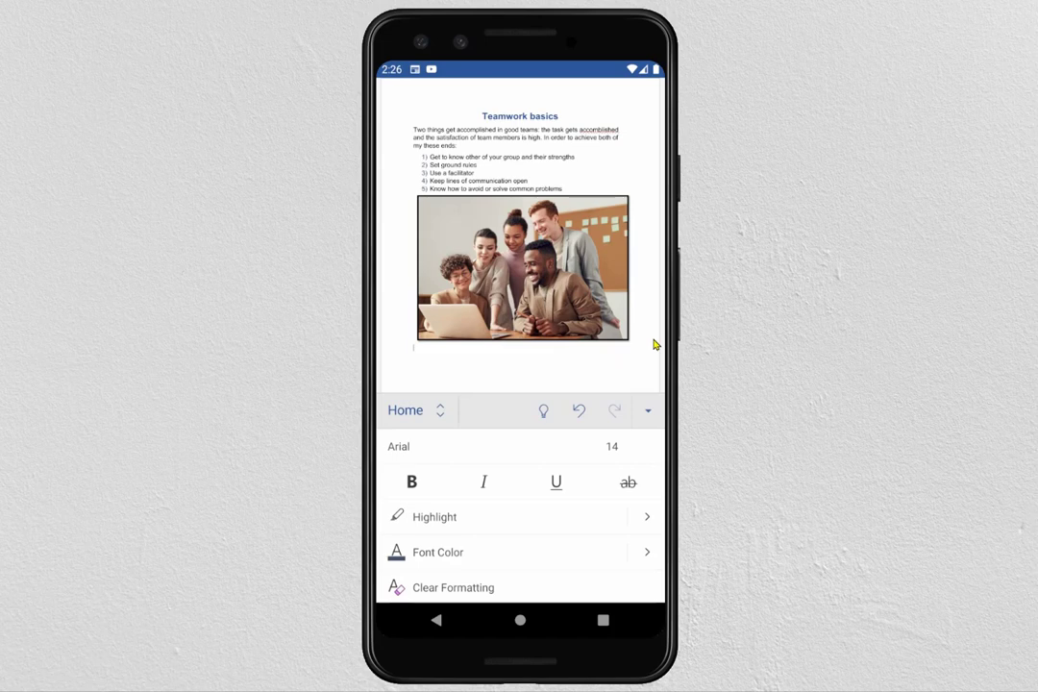
Insert a three-column, three-row table on the empty line below the team photo
left_click(416, 411)
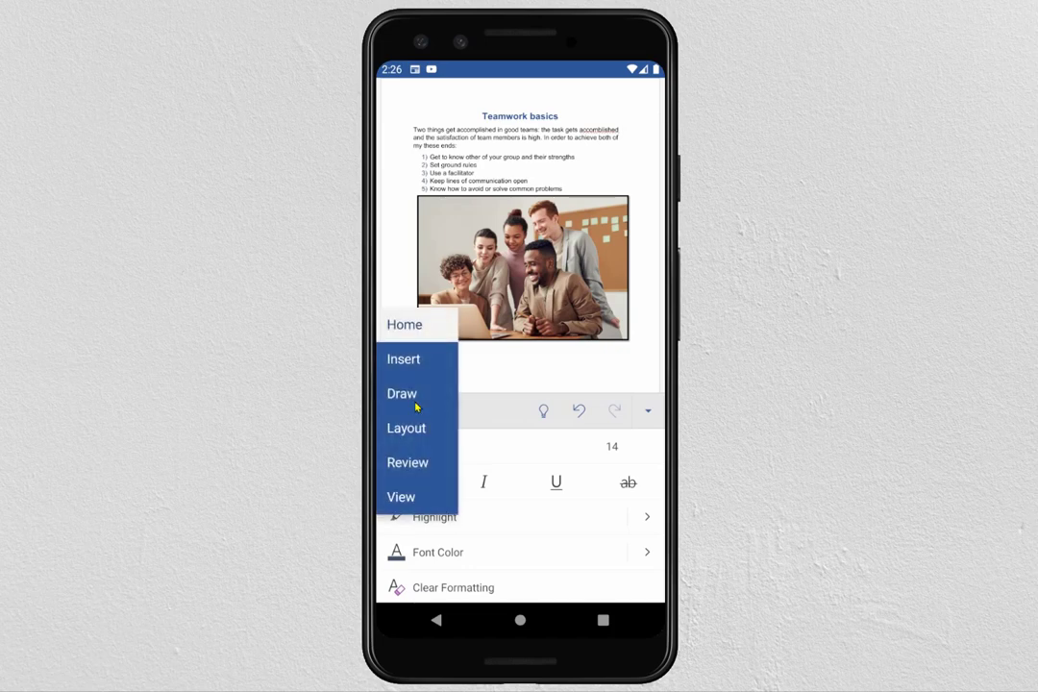
left_click(405, 360)
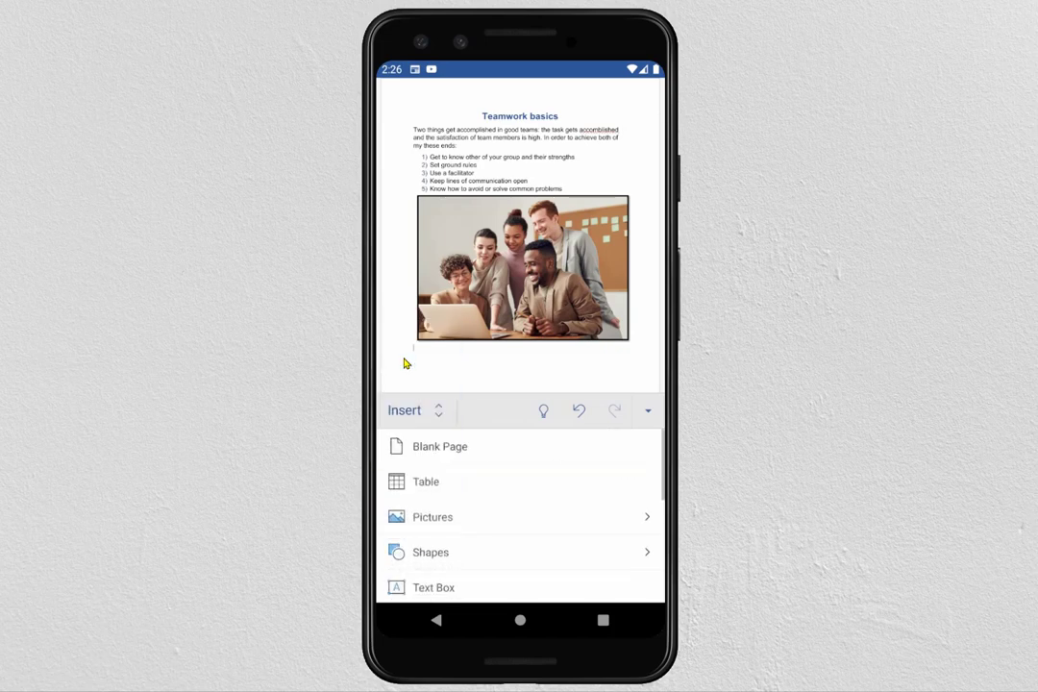
left_click(423, 483)
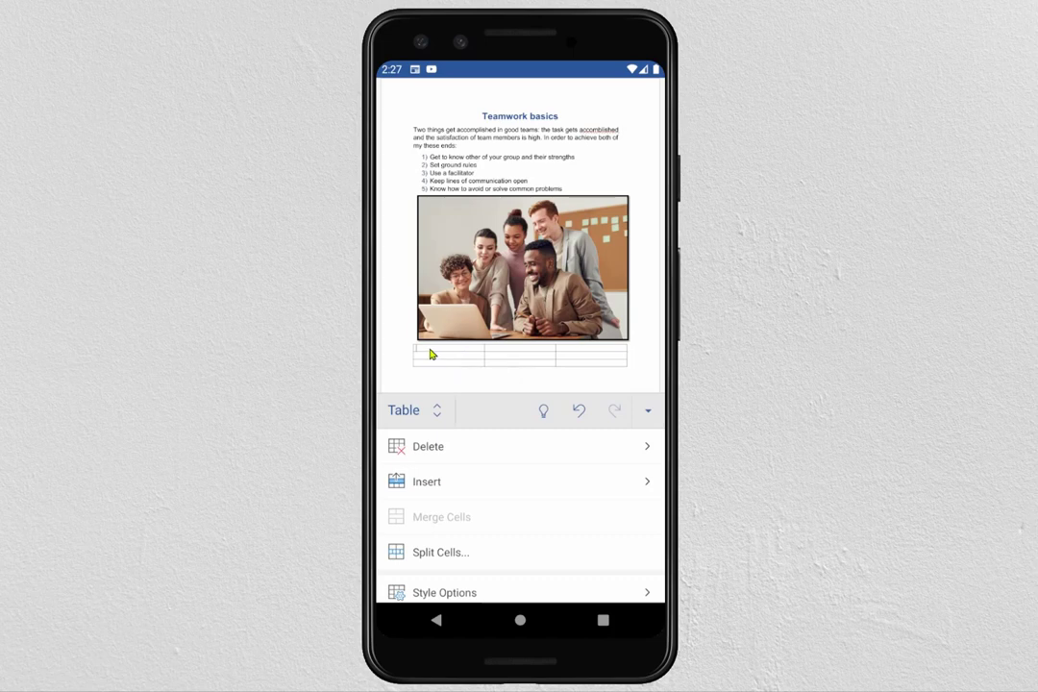
Add a fourth column to the table after its last column
left_click(581, 355)
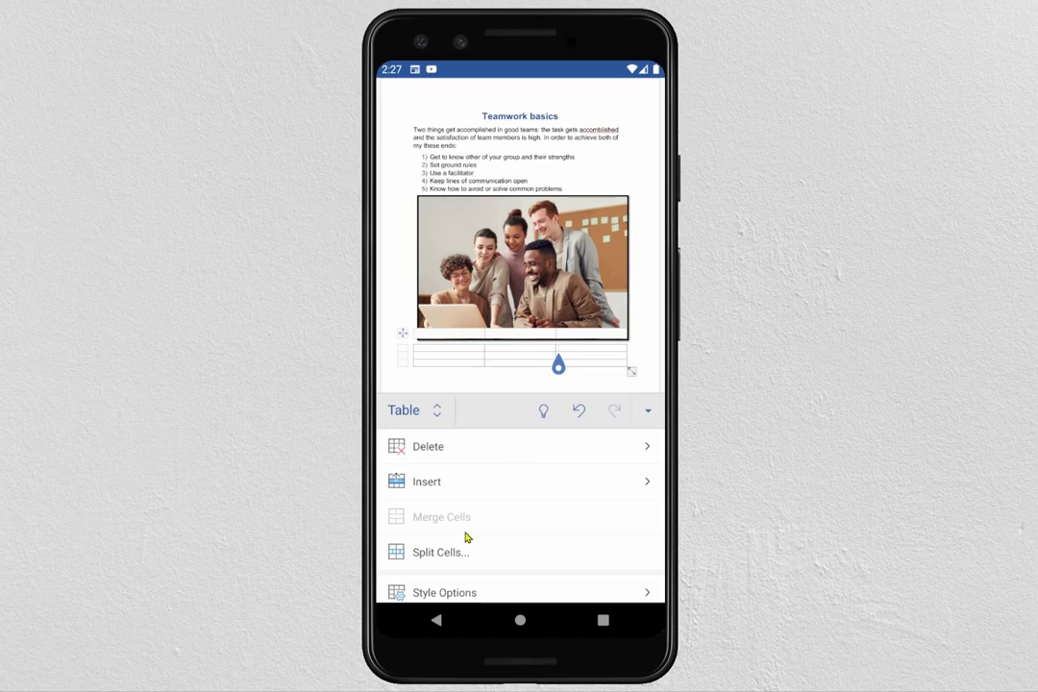
left_click(425, 486)
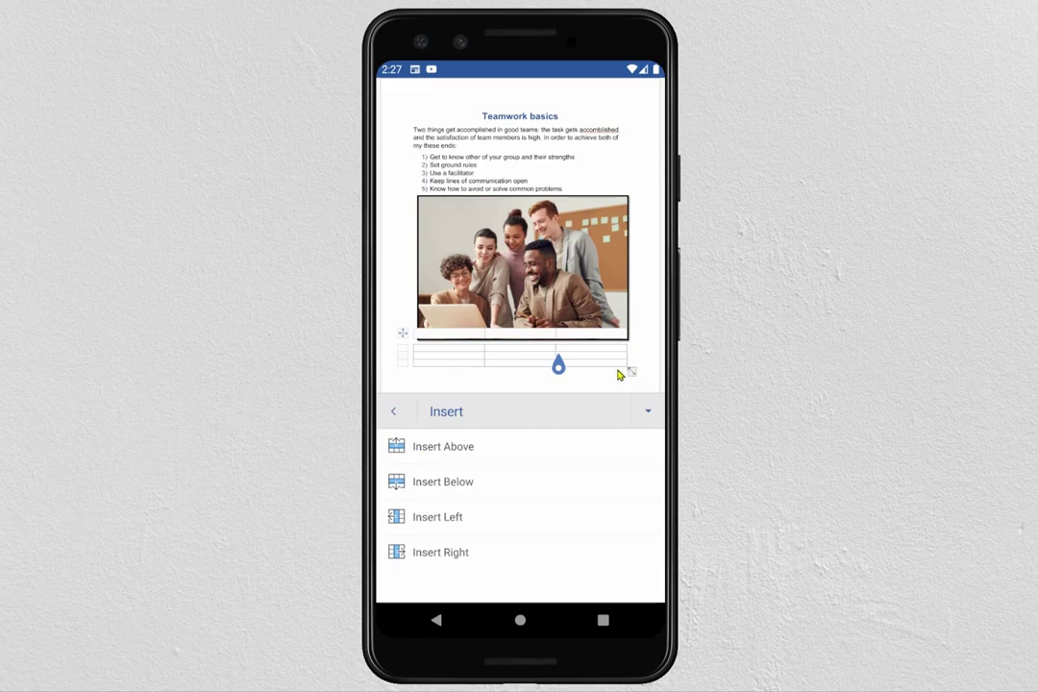
left_click(432, 555)
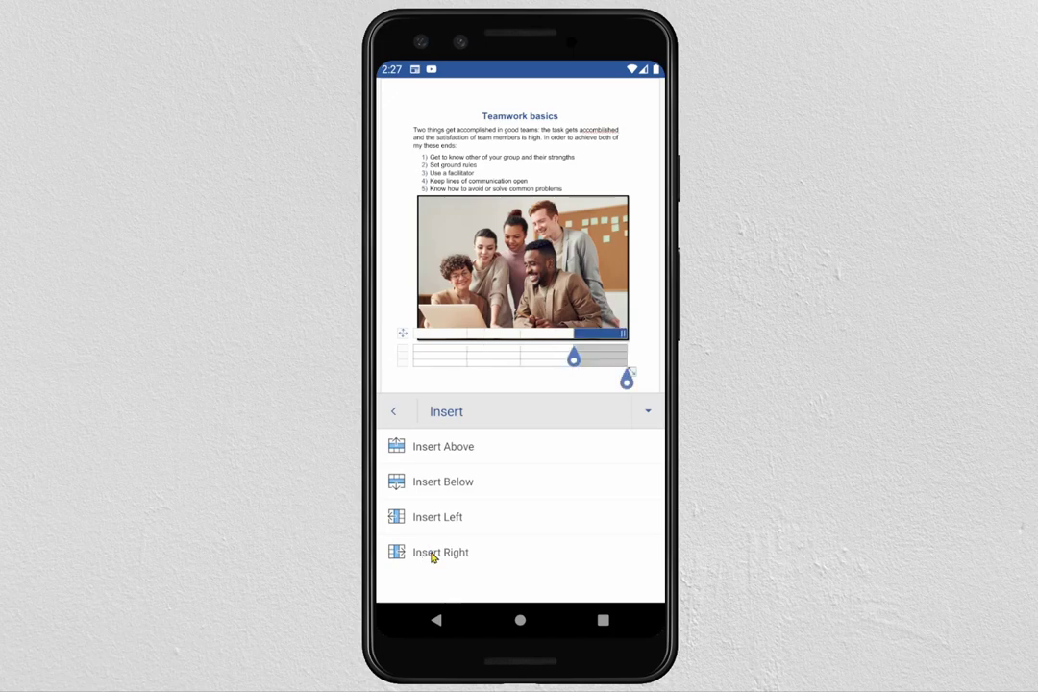
Insert a row above the table's first row and fill the top row with the headings name, city, life and work
left_click(440, 355)
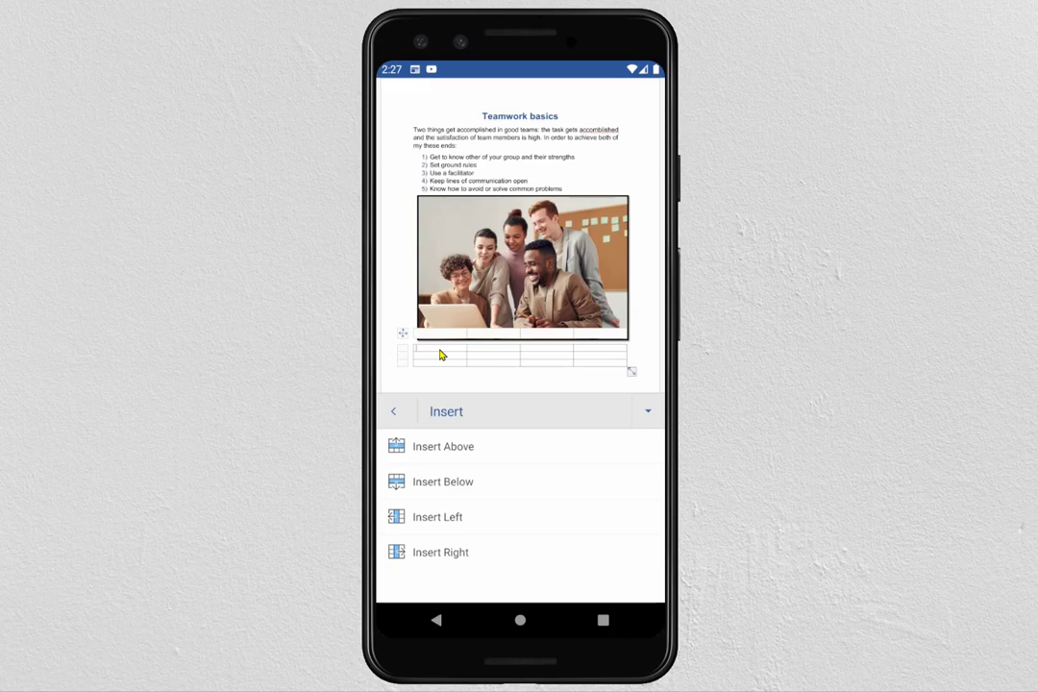
left_click(430, 353)
left_click(437, 446)
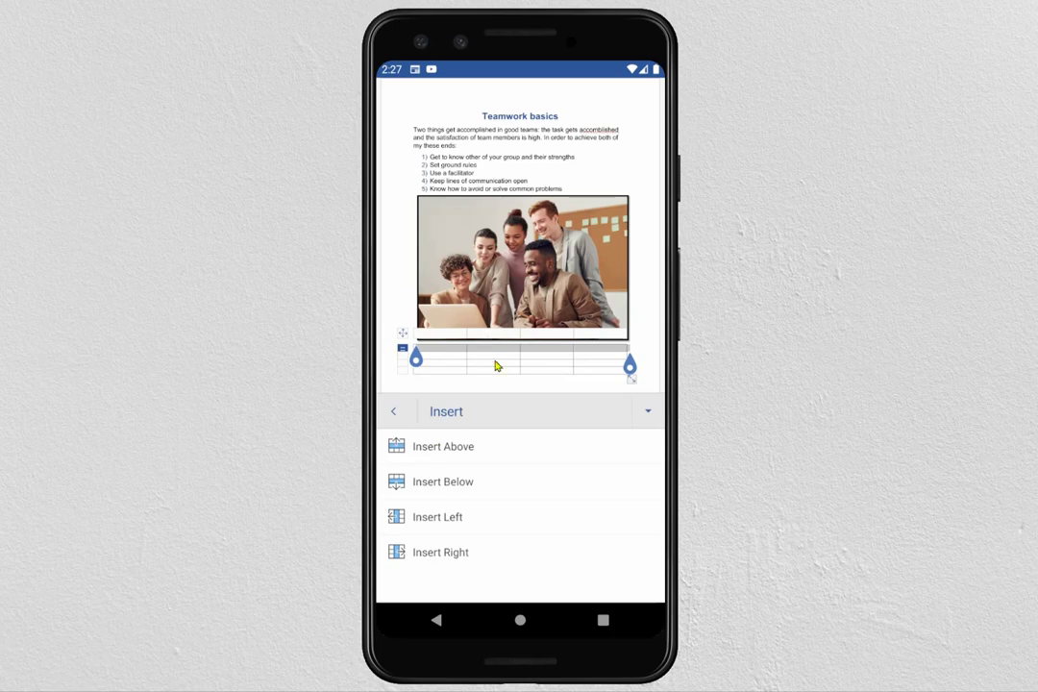
left_click(463, 364)
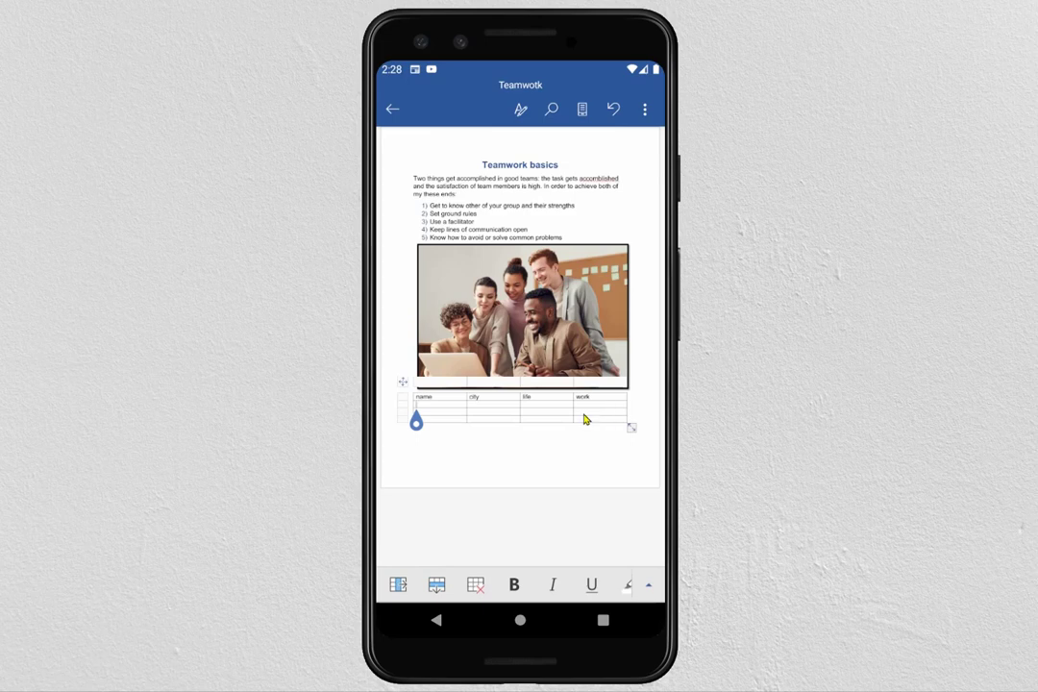
Examine the table's style options for the header row, total row, banded rows, first column and last column
left_click(450, 403)
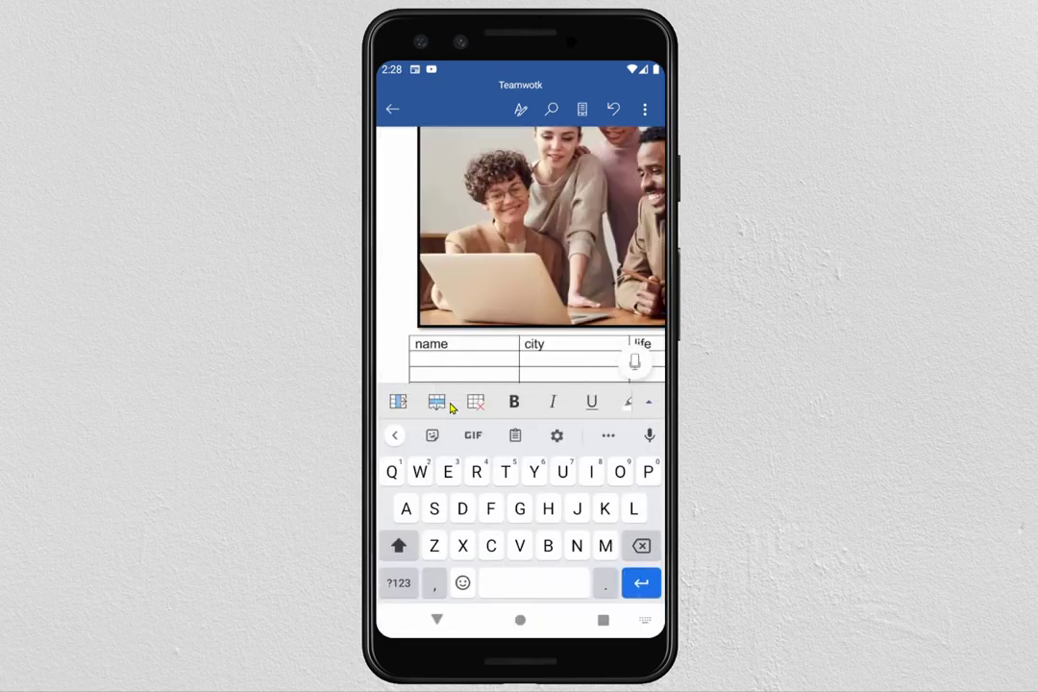
left_click(461, 372)
left_click(648, 402)
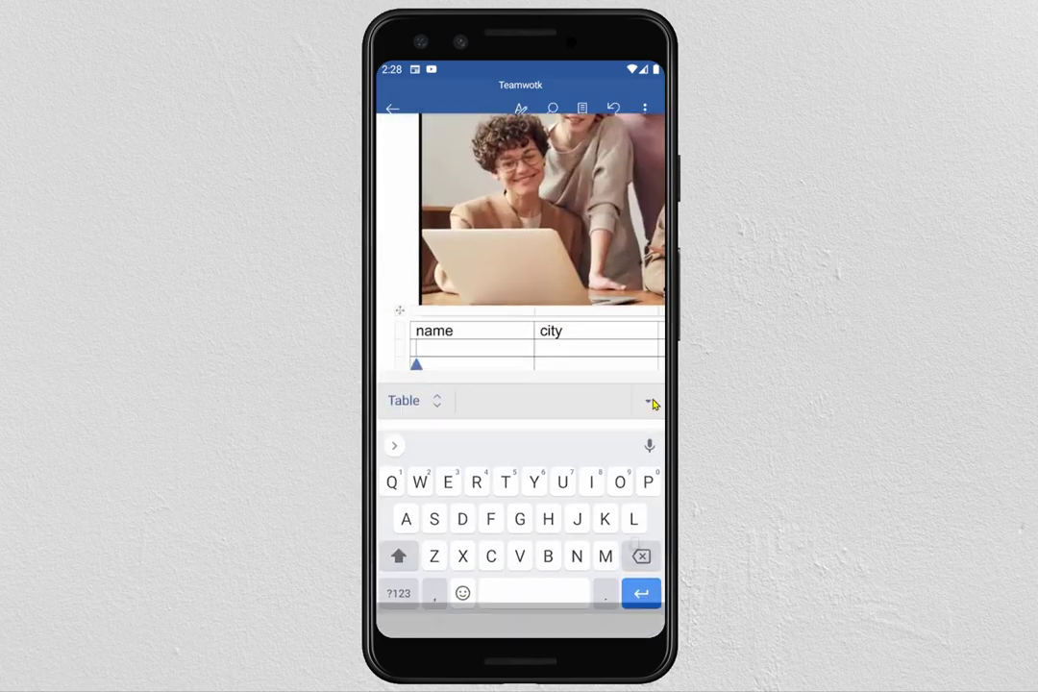
left_click_drag(506, 541, 512, 451)
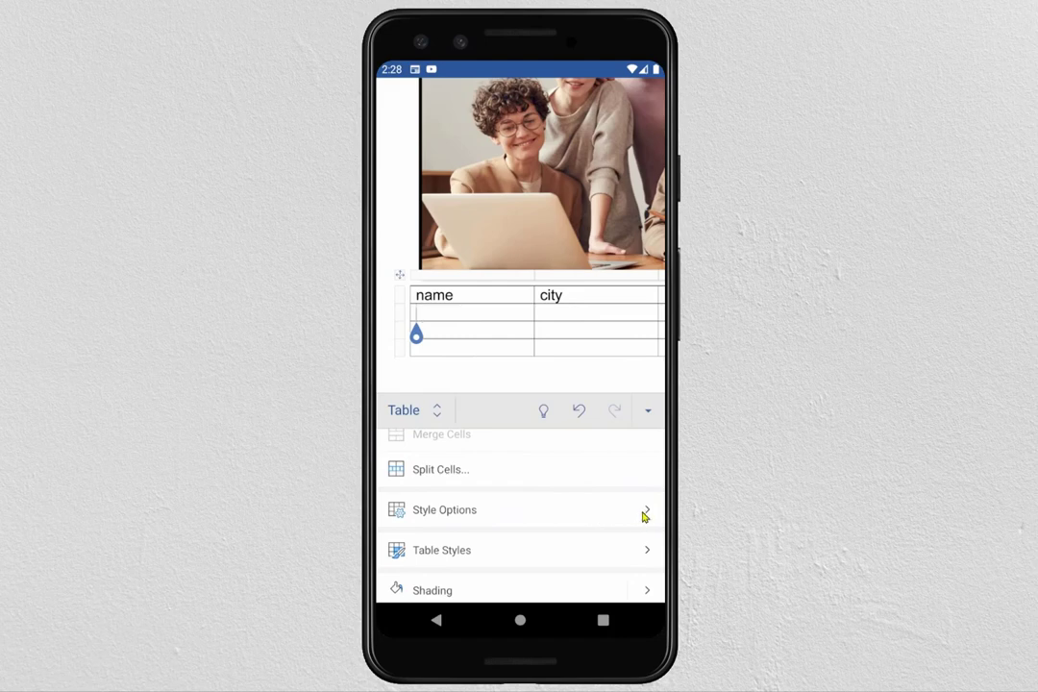
scroll(568, 521, "down", 2)
left_click(649, 481)
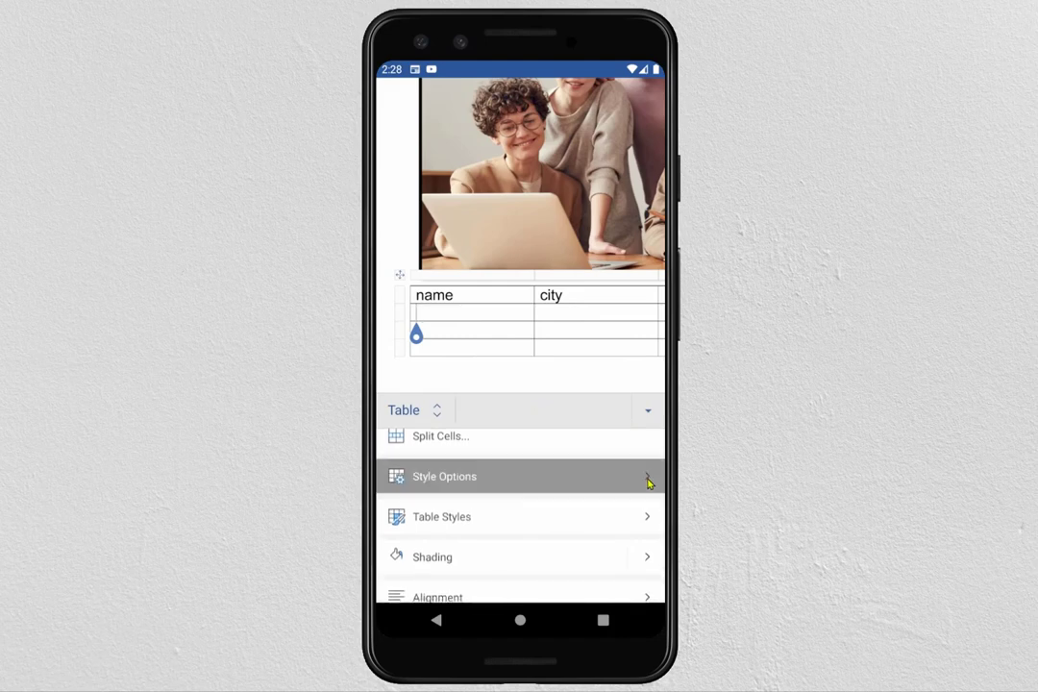
scroll(543, 509, "down", 1)
left_click_drag(538, 507, 554, 570)
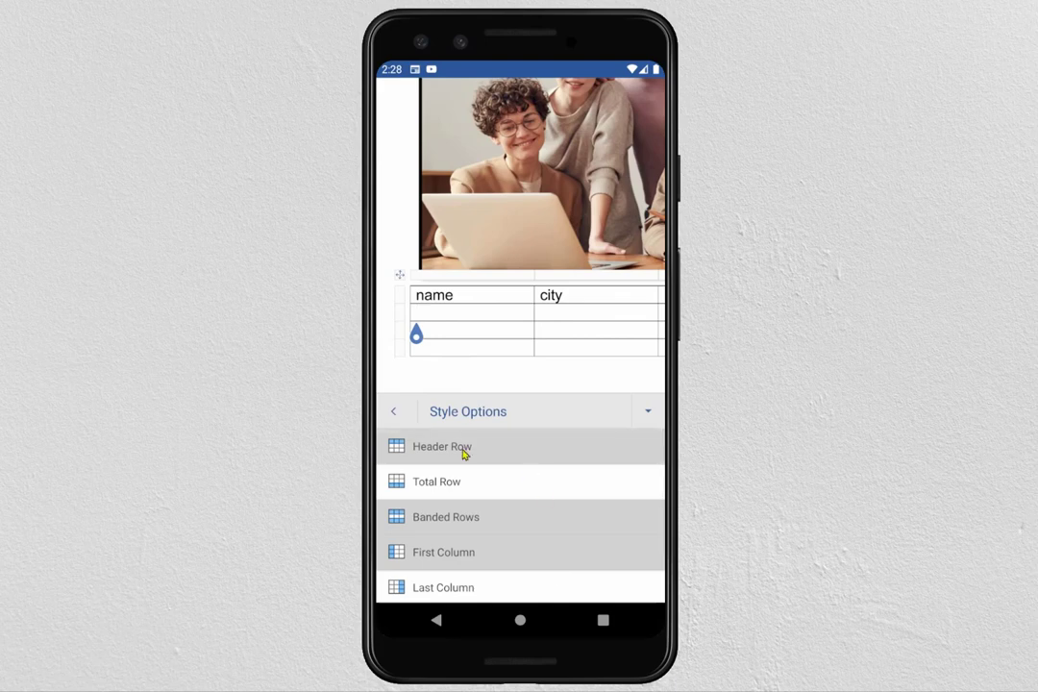
left_click(393, 413)
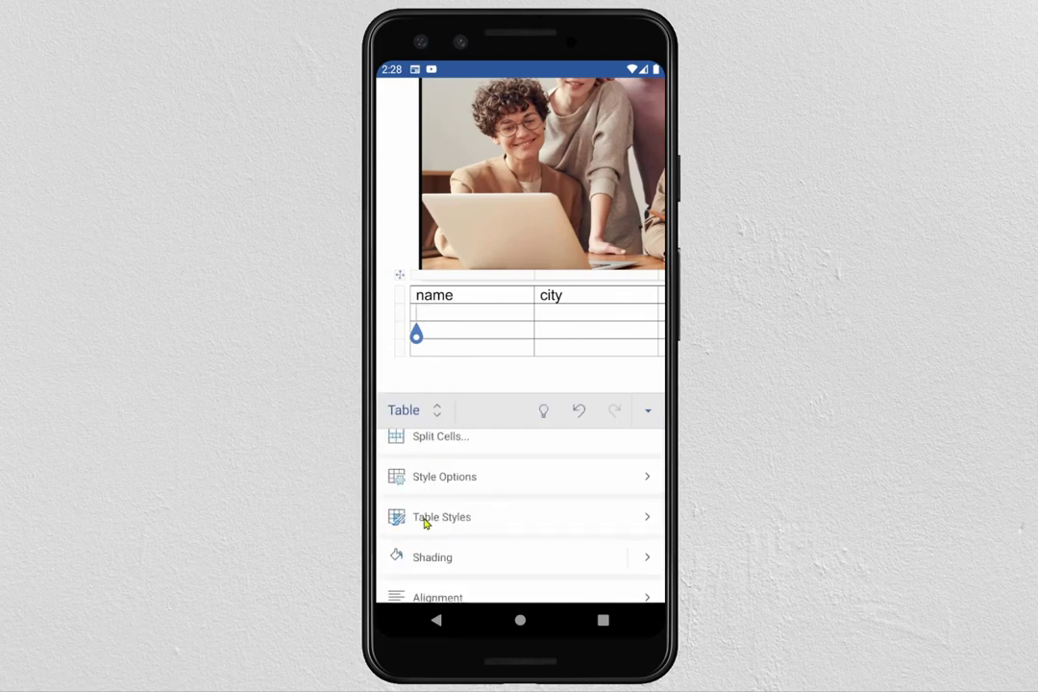
Apply the blue table style with a solid blue header row and light blue banded rows to the table
left_click(646, 519)
left_click_drag(576, 570, 575, 505)
left_click_drag(575, 556, 572, 505)
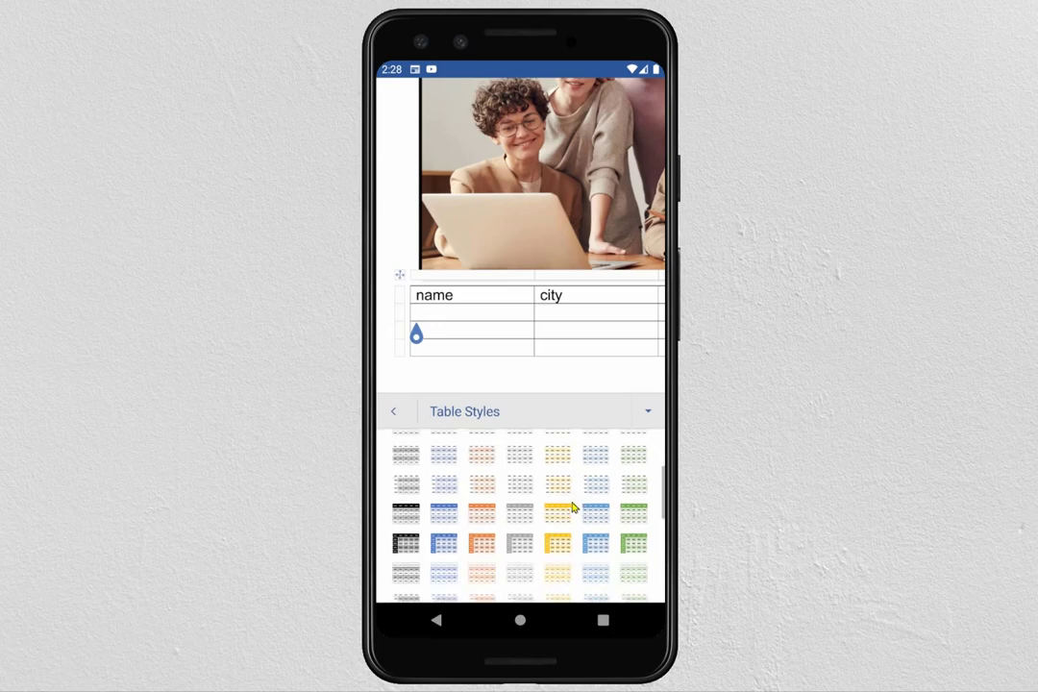
mouse_move(575, 556)
left_mouse_down()
mouse_move(576, 477)
mouse_move(577, 576)
left_mouse_up()
left_click_drag(587, 486, 584, 597)
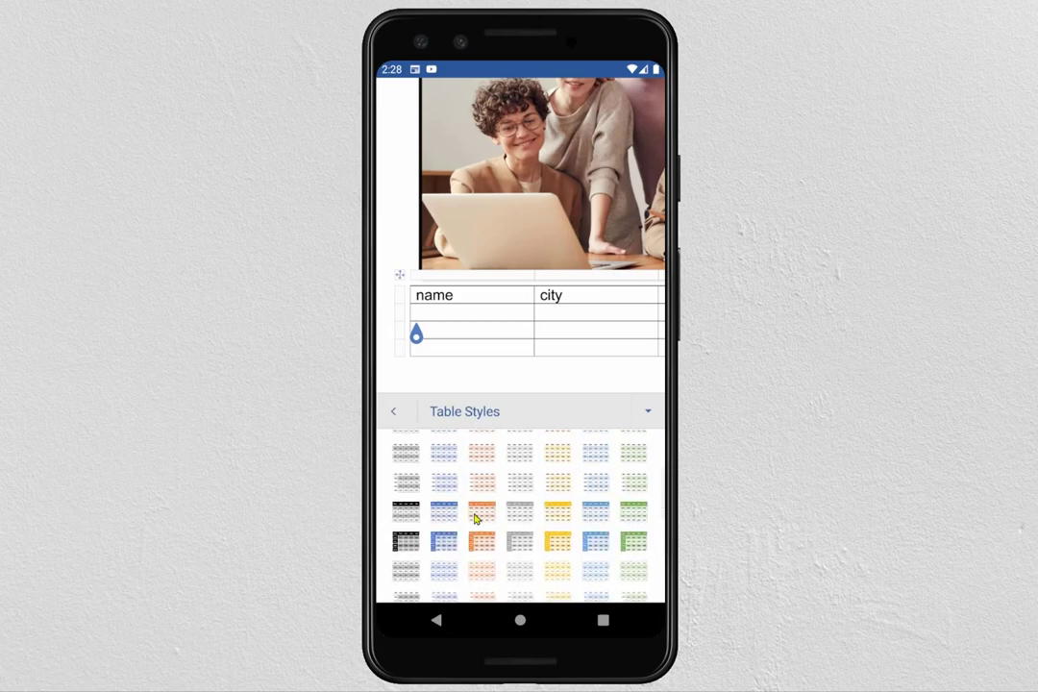
left_click(443, 510)
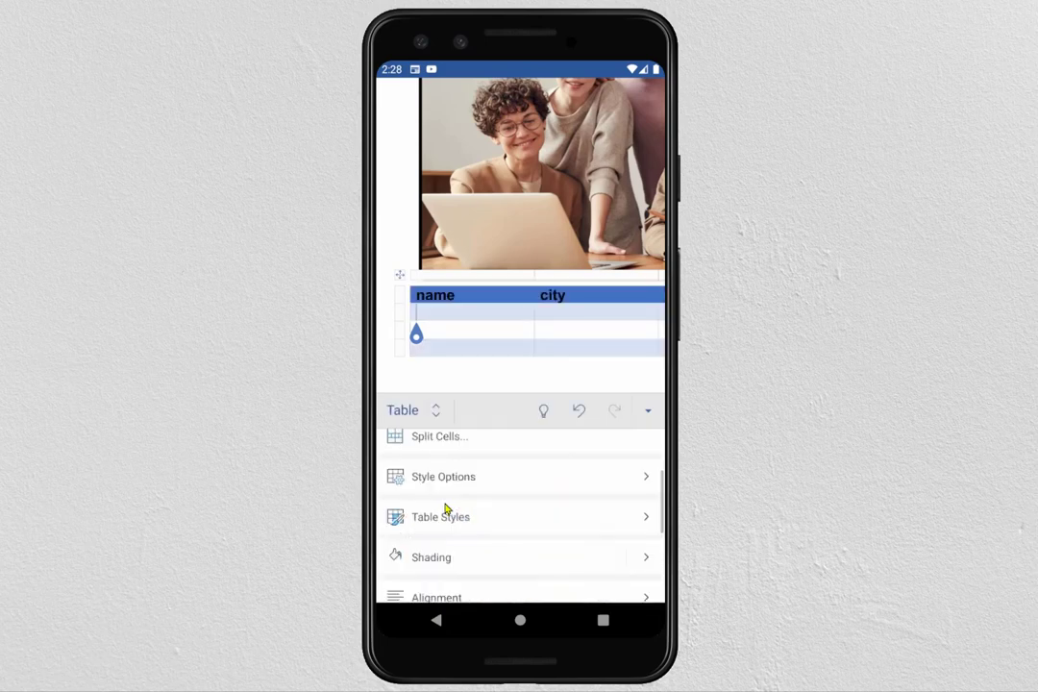
Review the styled table at full page width and the page contents up to the Teamwork basics title
left_click(544, 338)
left_click(434, 621)
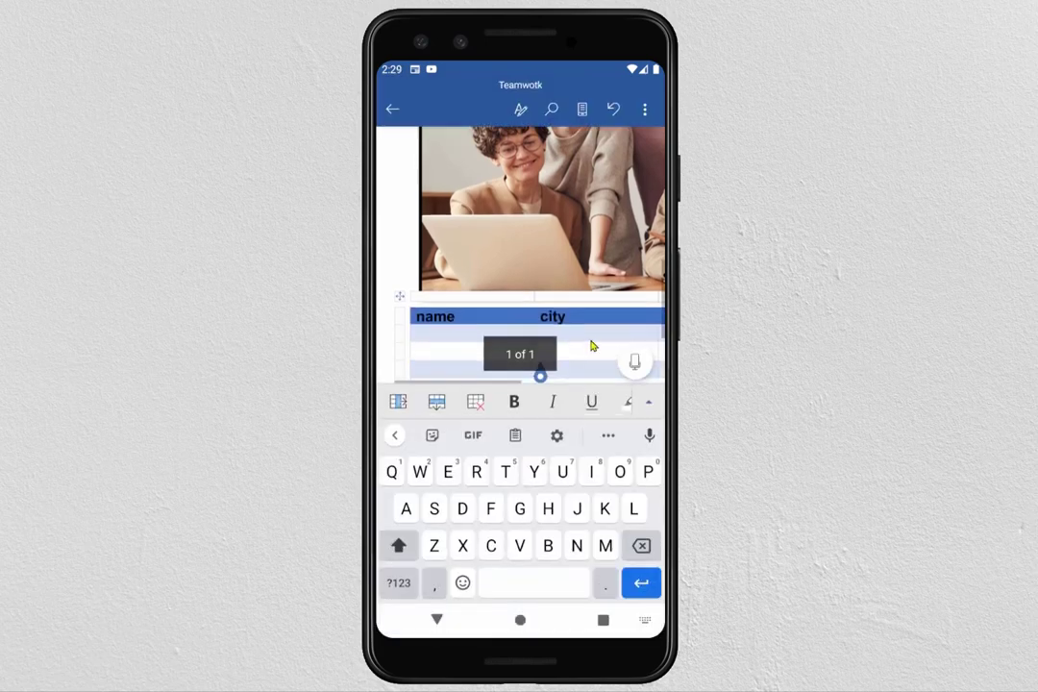
left_click(433, 620)
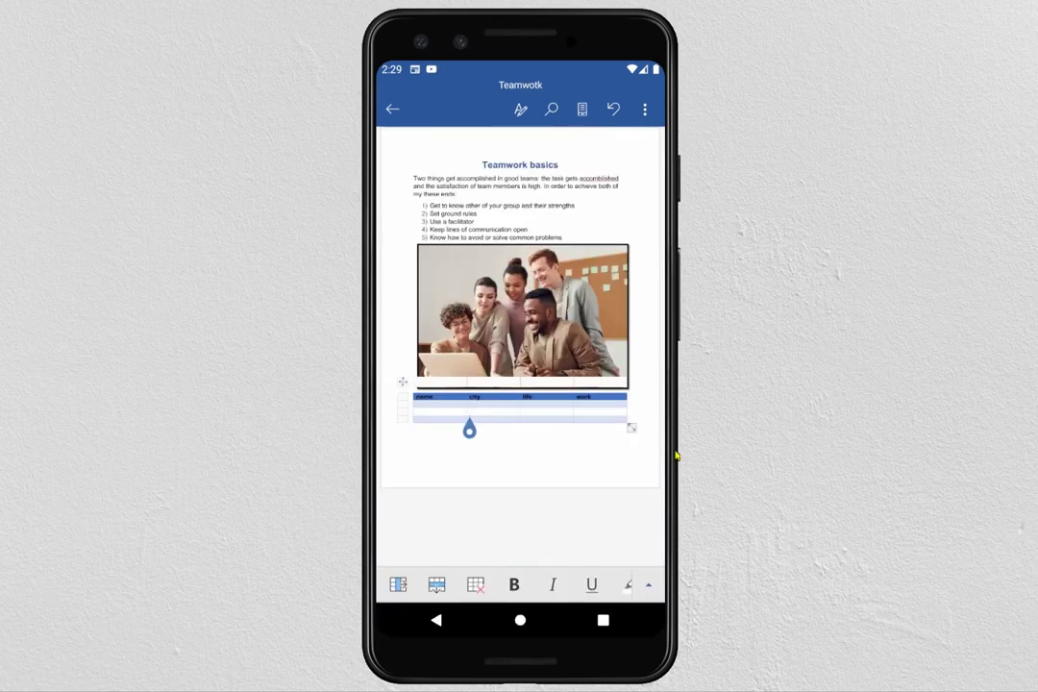
left_click(648, 419)
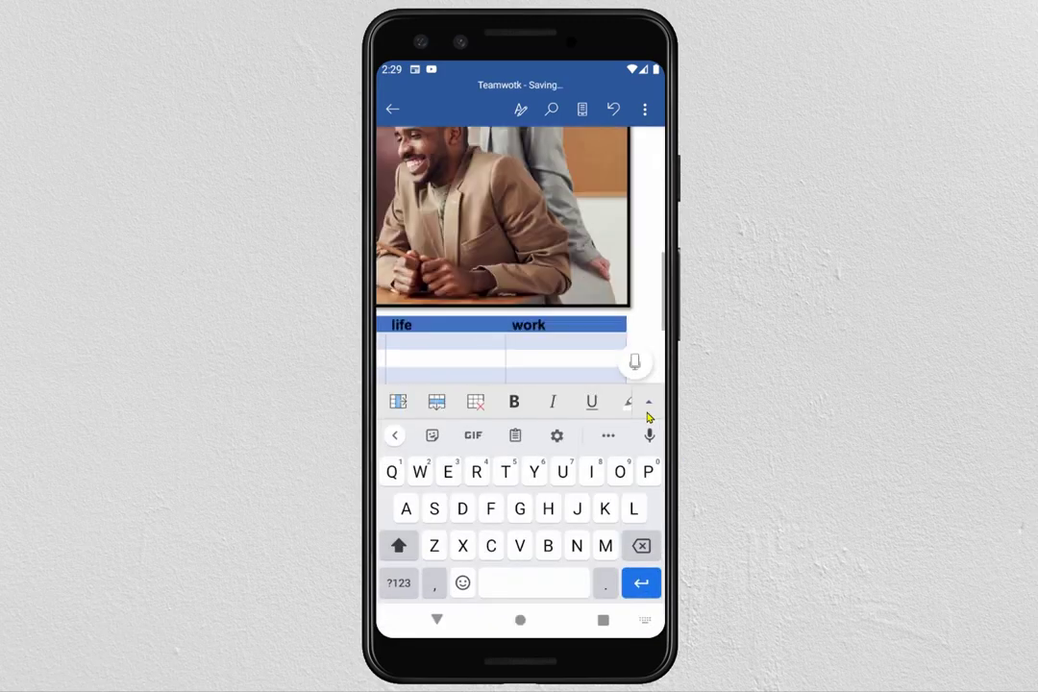
scroll(536, 202, "up", 5)
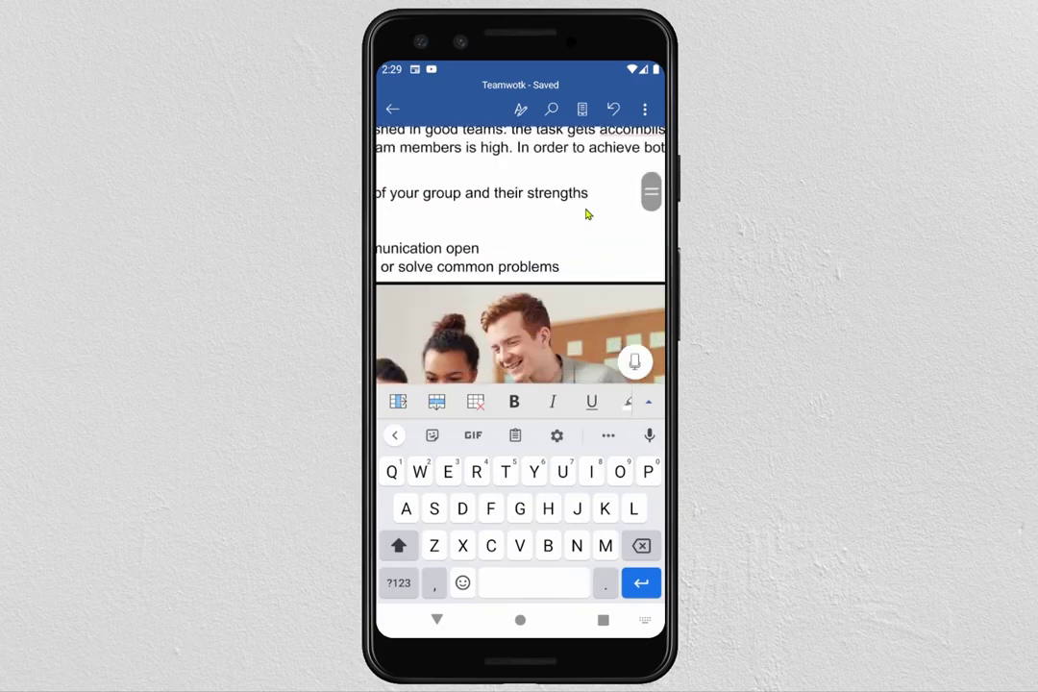
scroll(642, 250, "up", 1)
scroll(608, 269, "down", 2)
scroll(608, 240, "down", 5)
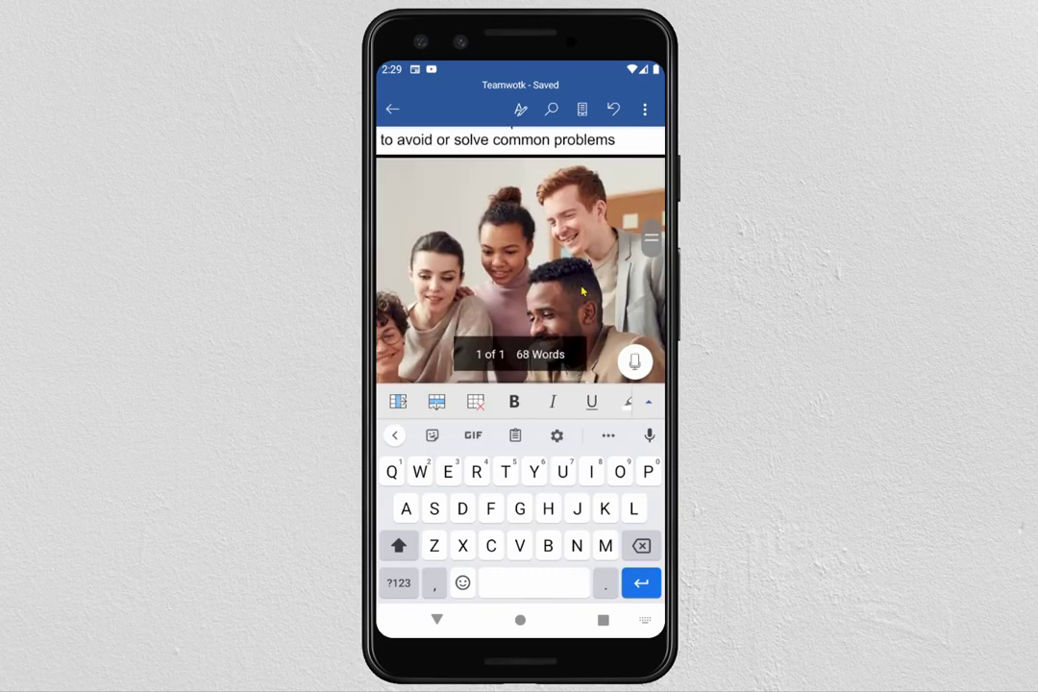
scroll(616, 193, "up", 5)
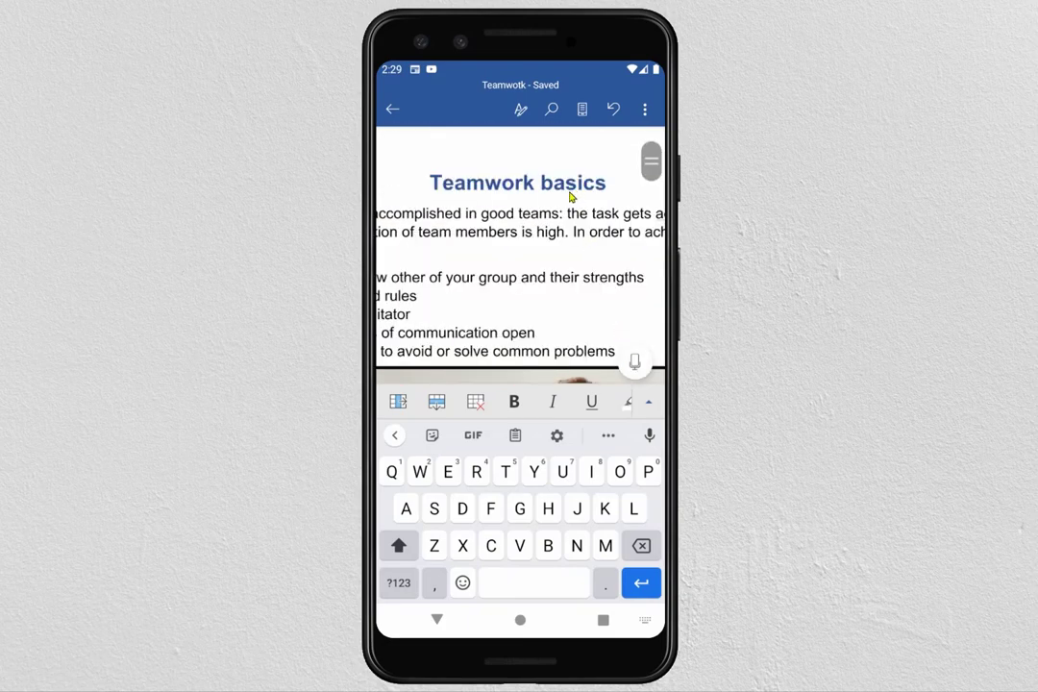
scroll(571, 197, "up", 1)
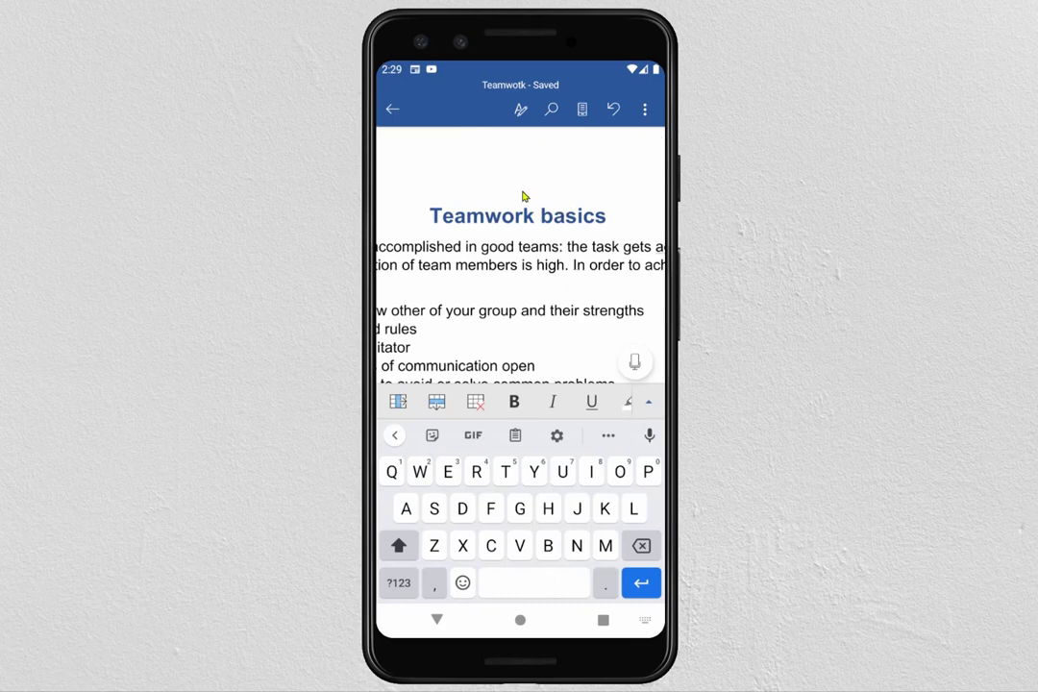
Place the cursor after the Teamwork basics title and open the page's header and footer for editing
left_click(614, 223)
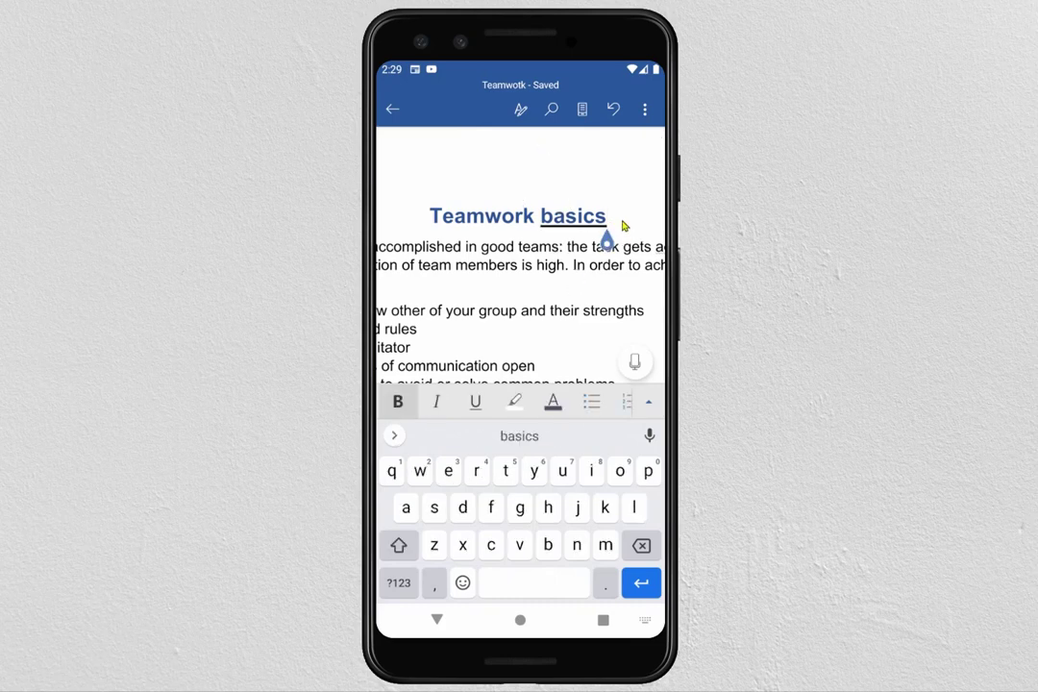
left_click(649, 404)
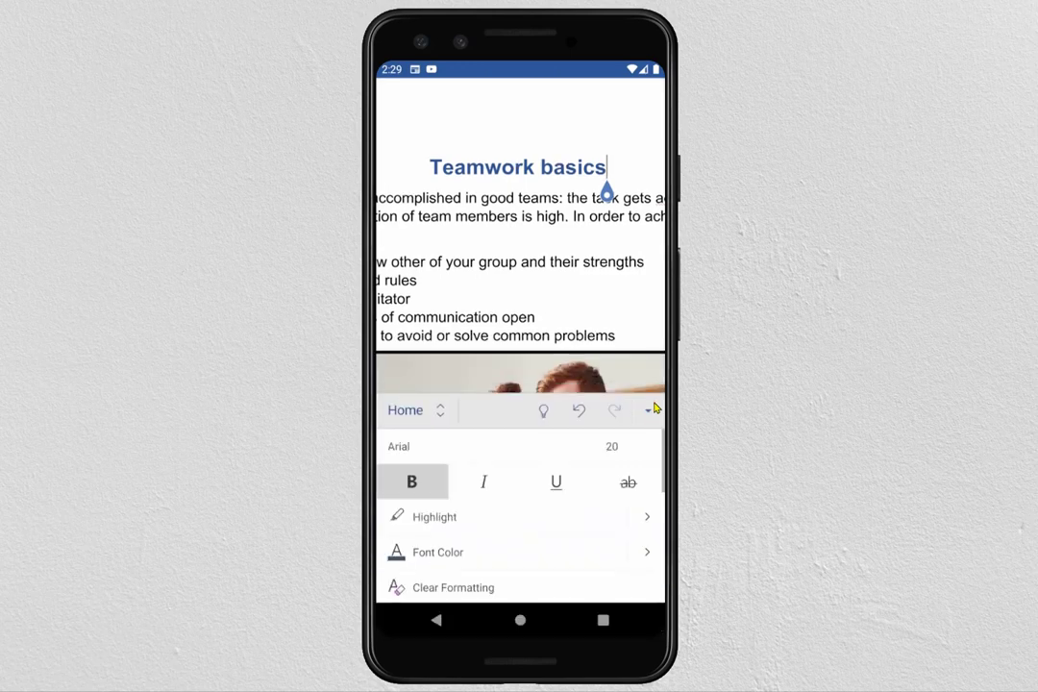
left_click(428, 415)
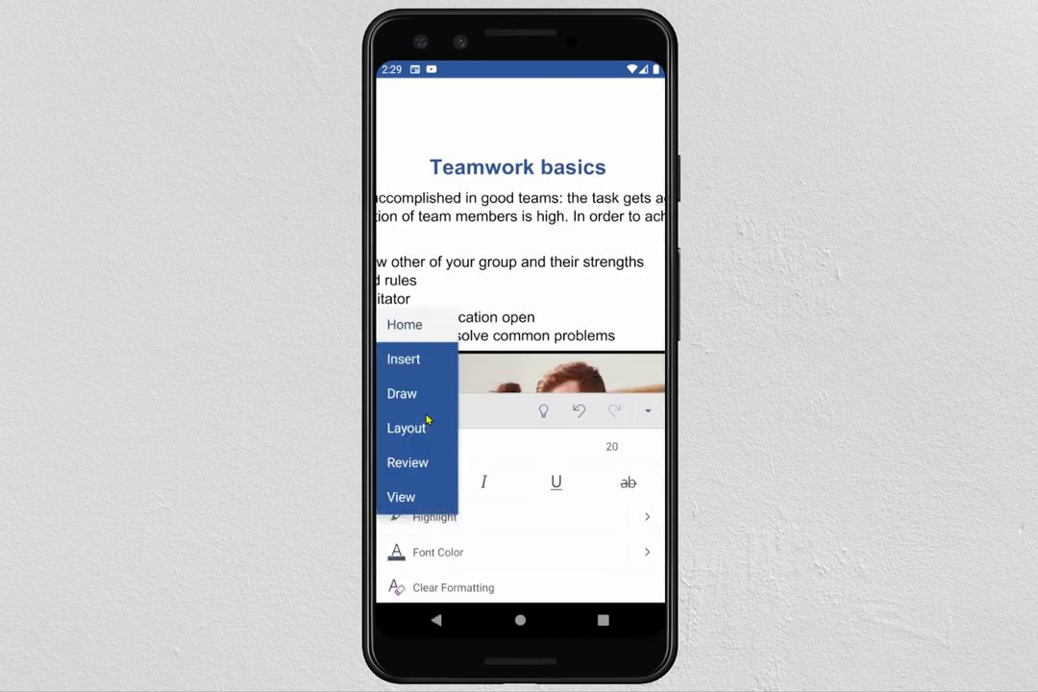
left_click(403, 360)
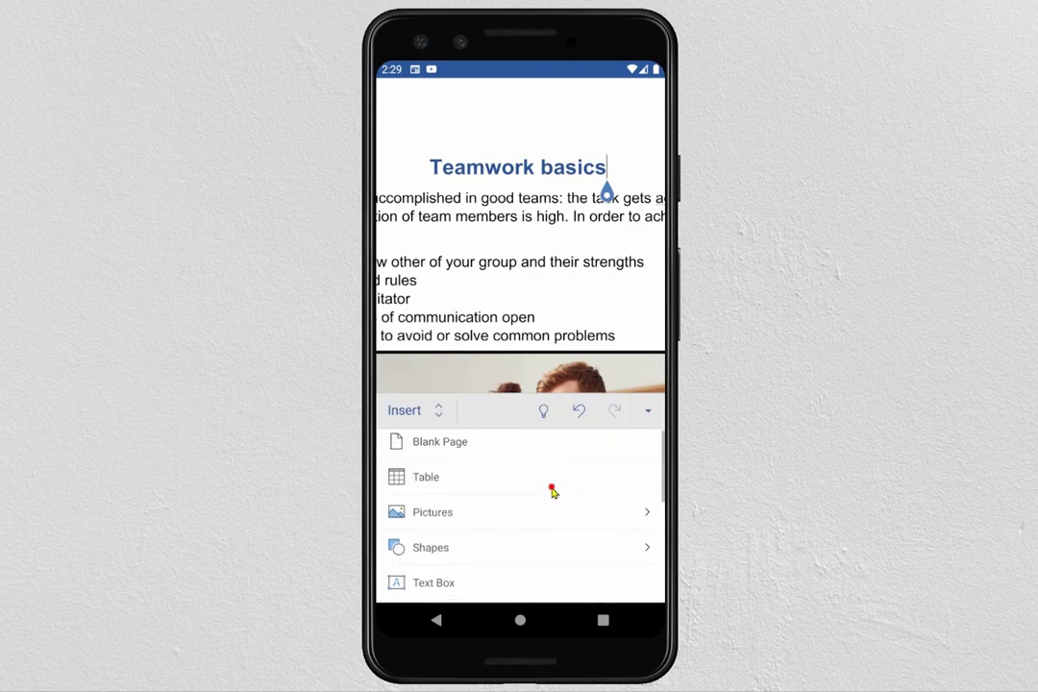
left_click_drag(552, 491, 552, 437)
scroll(553, 437, "down", 3)
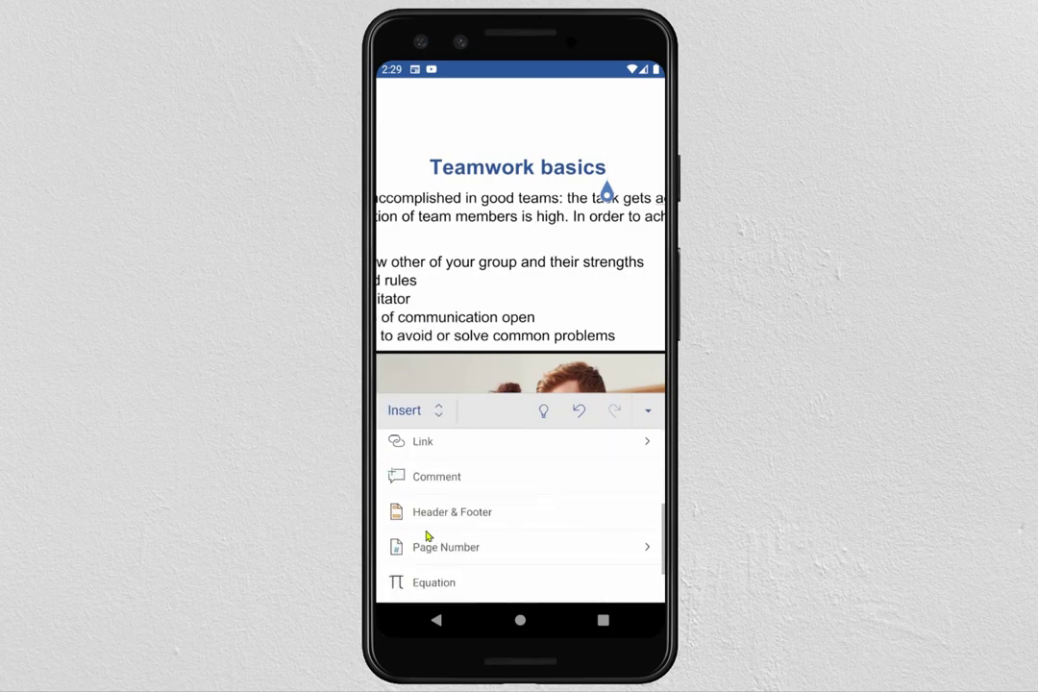
left_click(471, 515)
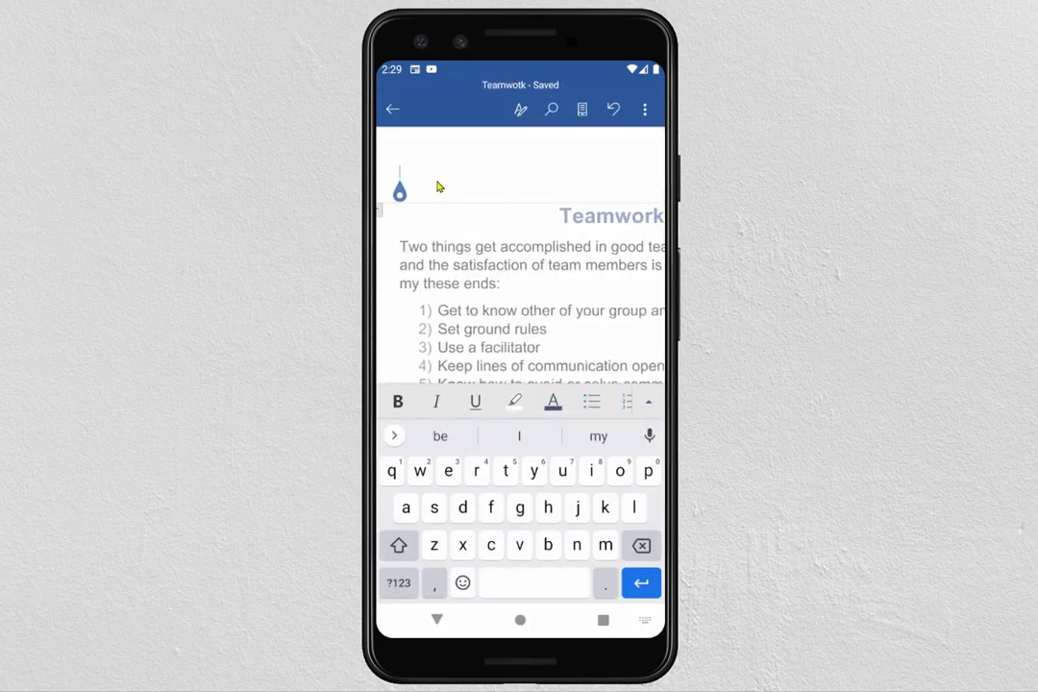
Enter the company name GeoTech in the page header
left_click(399, 545)
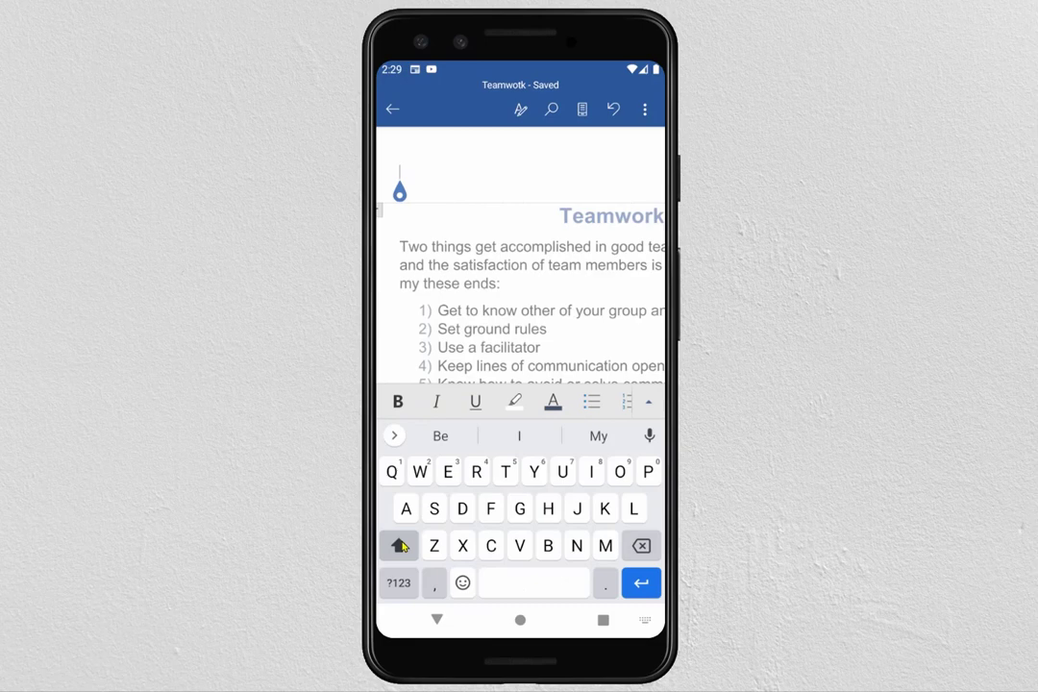
left_click(520, 507)
left_click(448, 470)
left_click(617, 471)
left_click(506, 471)
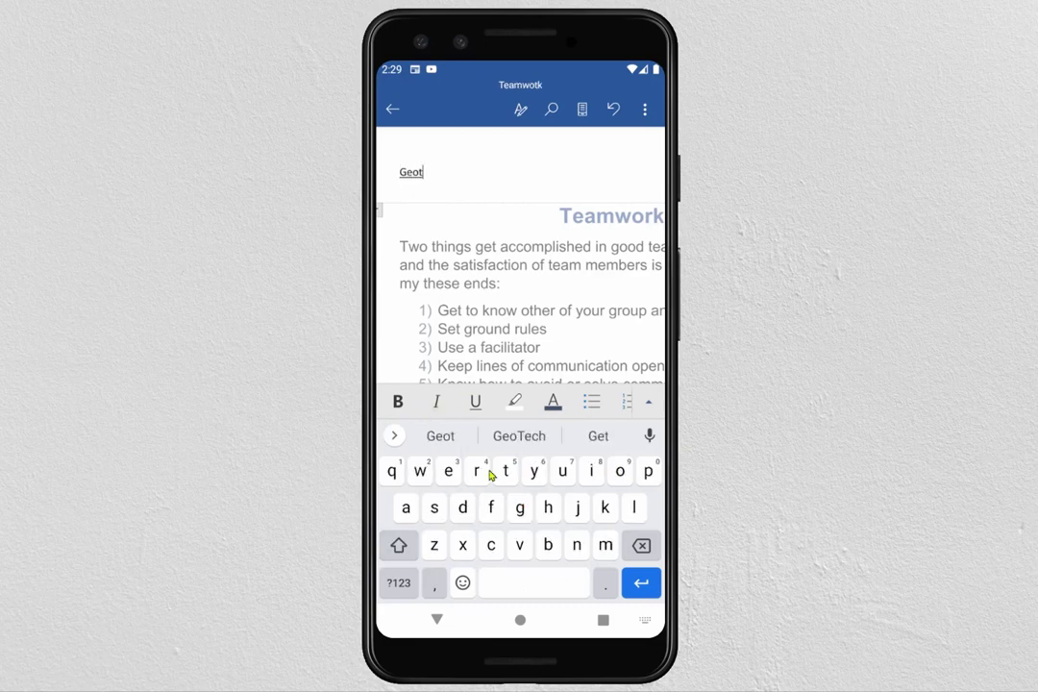
left_click(448, 470)
left_click(488, 545)
left_click(519, 435)
left_click(649, 179)
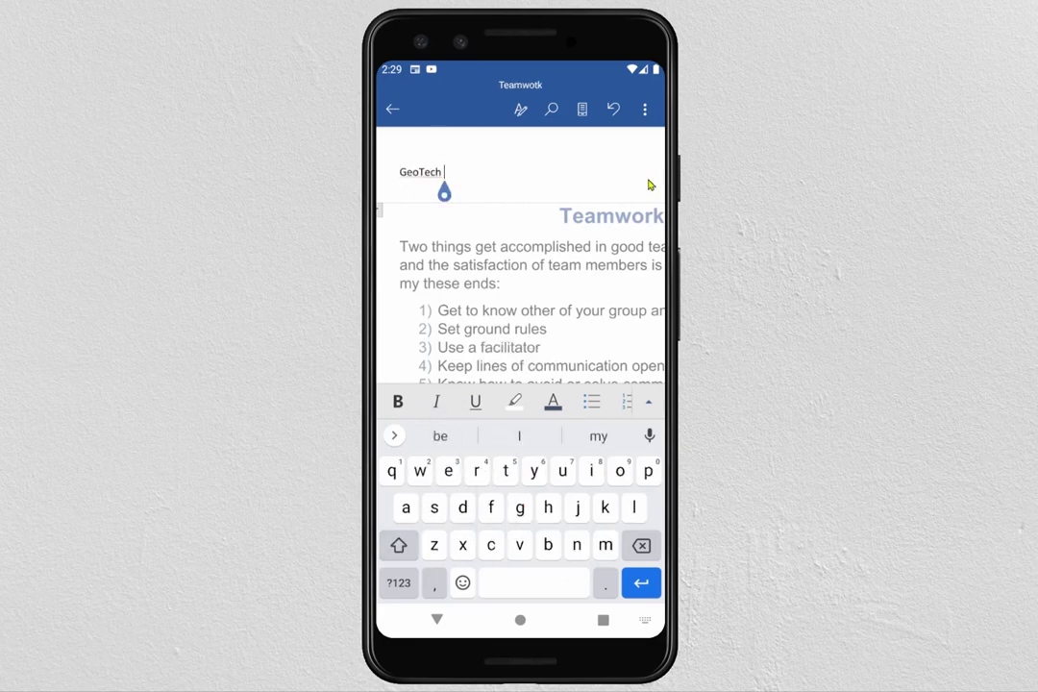
left_click(649, 193)
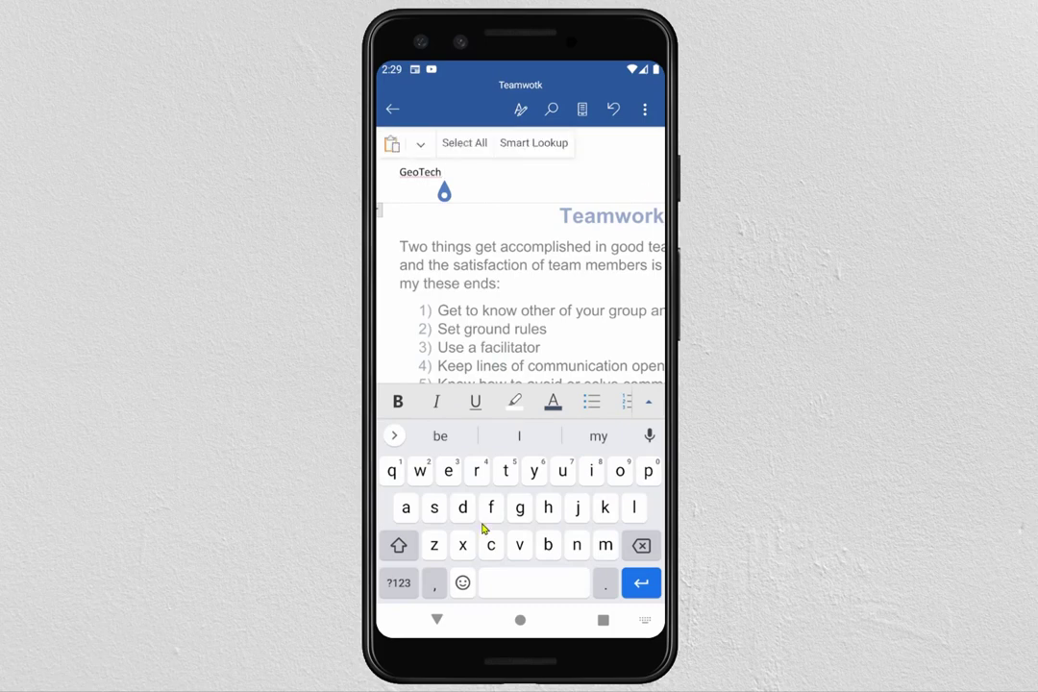
Add the word tutorial on the GeoTech header line, spaced well to the right of the company name
left_click(520, 582)
left_click(506, 471)
left_click(562, 471)
left_click(506, 471)
left_click(620, 471)
left_click(476, 471)
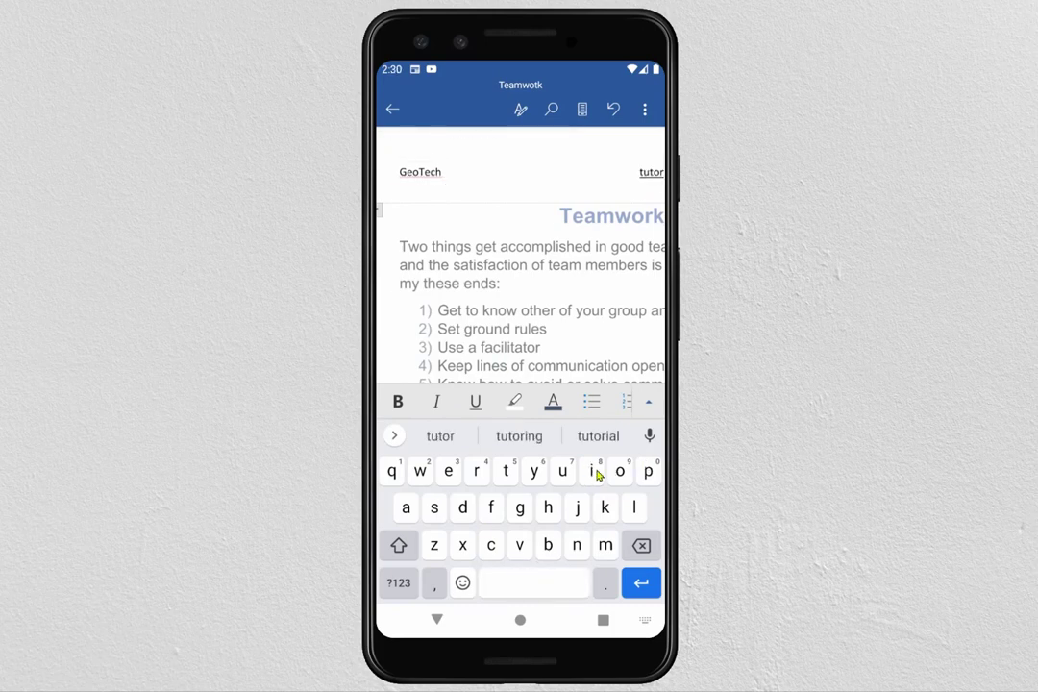
left_click(591, 471)
left_click(405, 507)
left_click(635, 507)
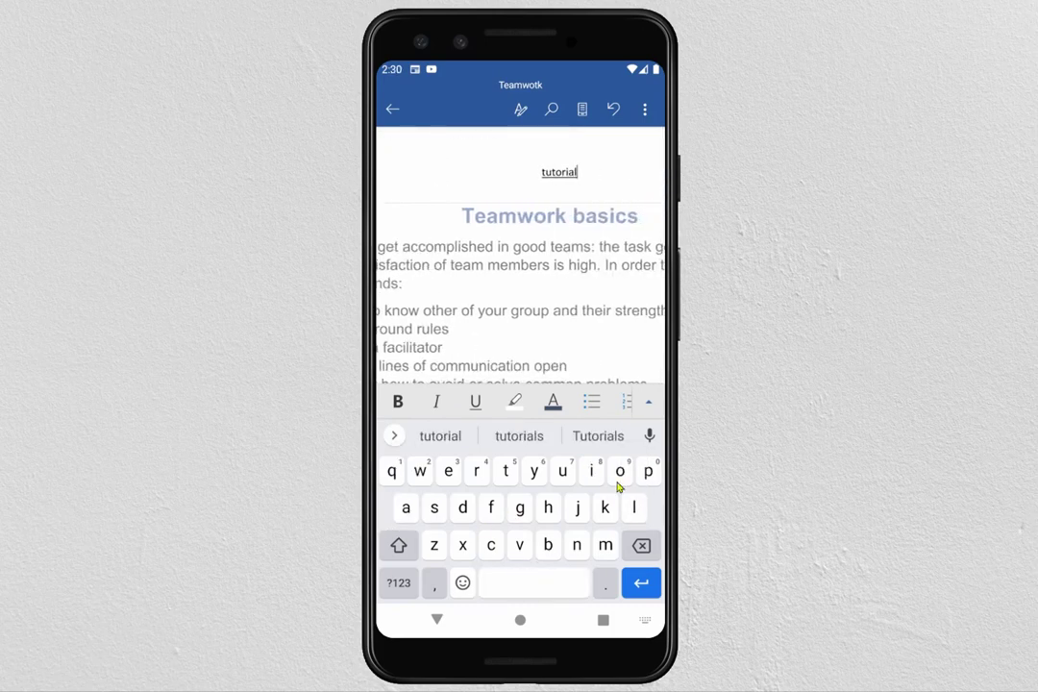
Shift the header word tutorial closer to the page's right margin with extra spaces and return to the document body
key("Escape")
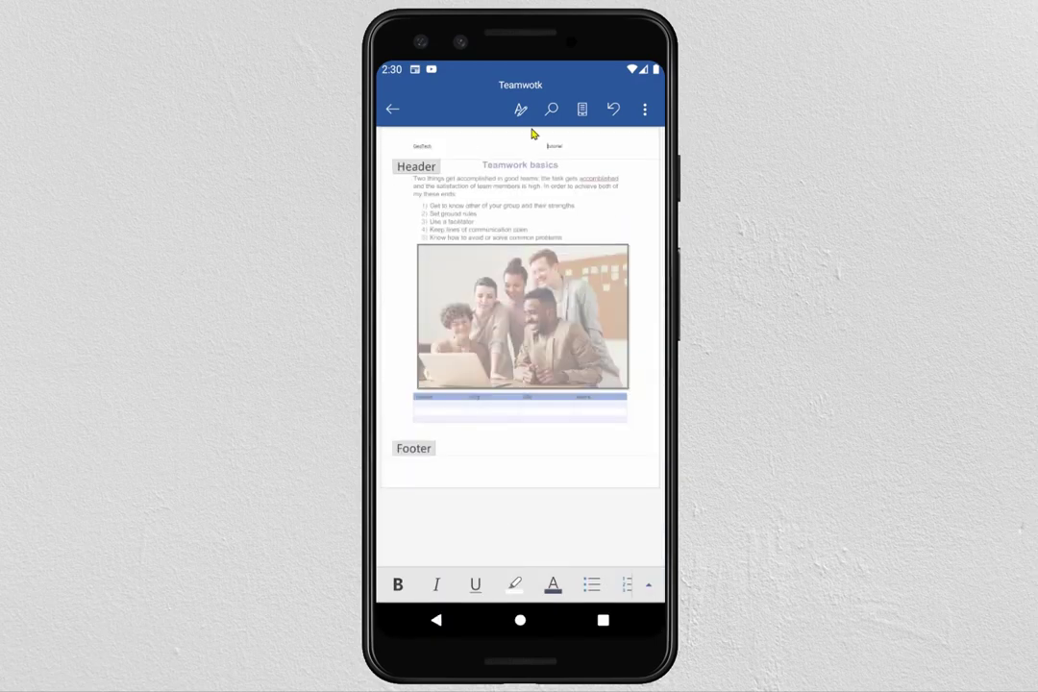
left_click(550, 151)
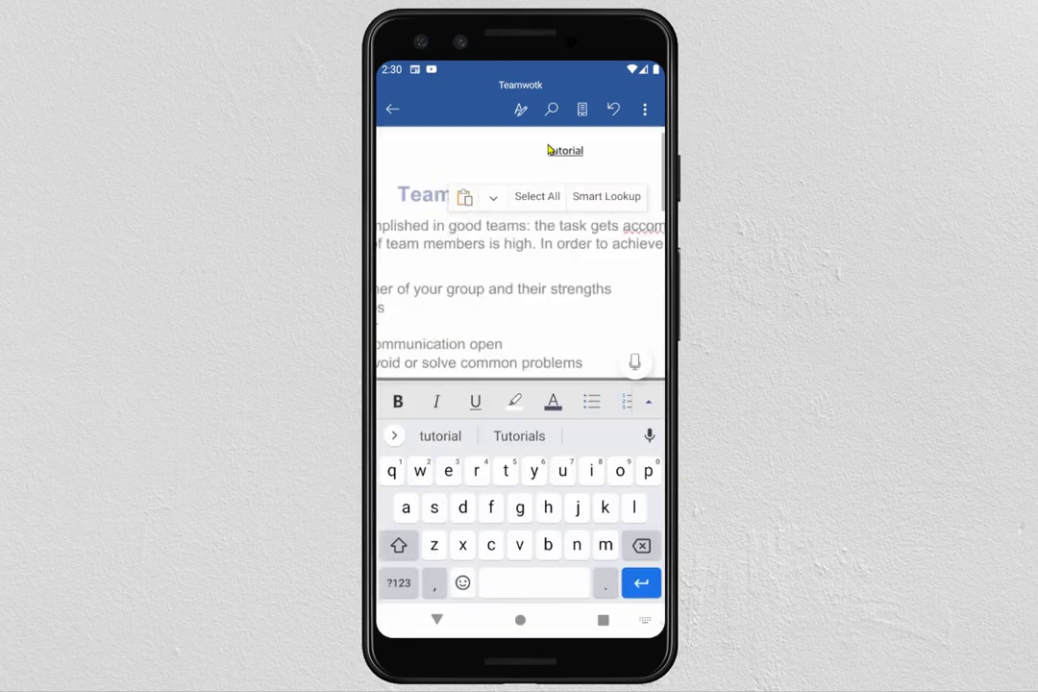
key("Escape")
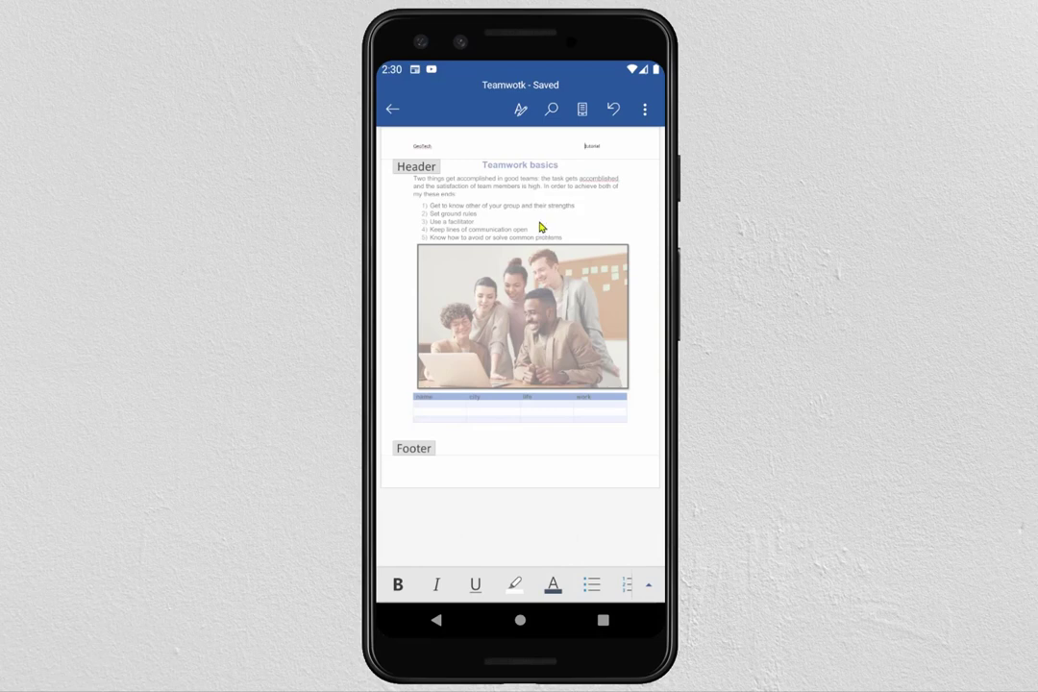
left_click(586, 146)
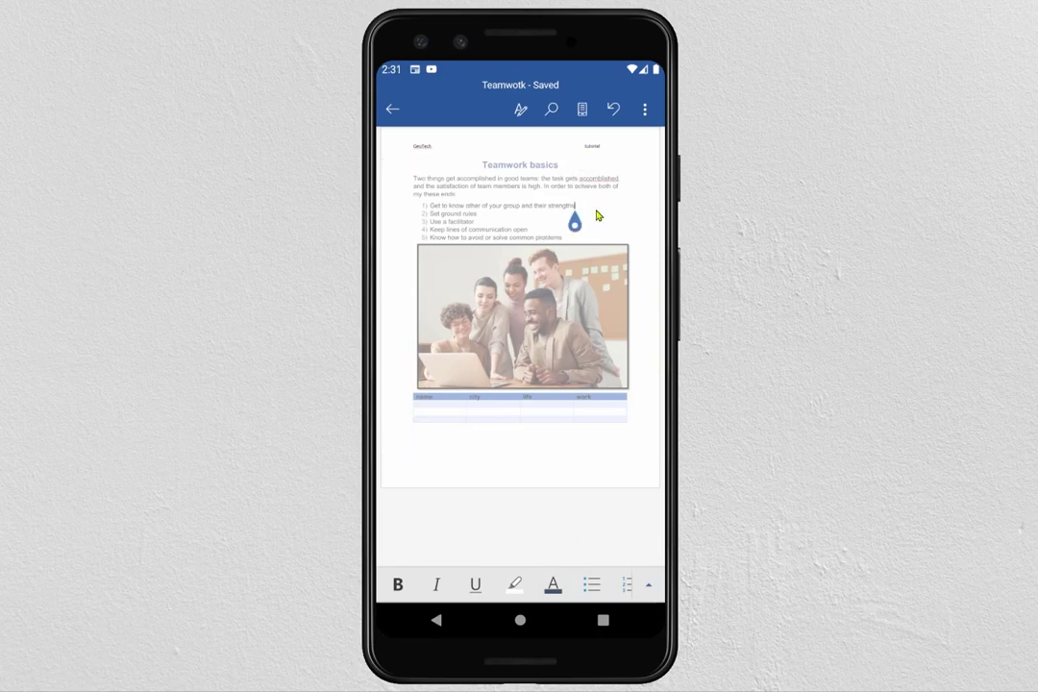
left_click(596, 215)
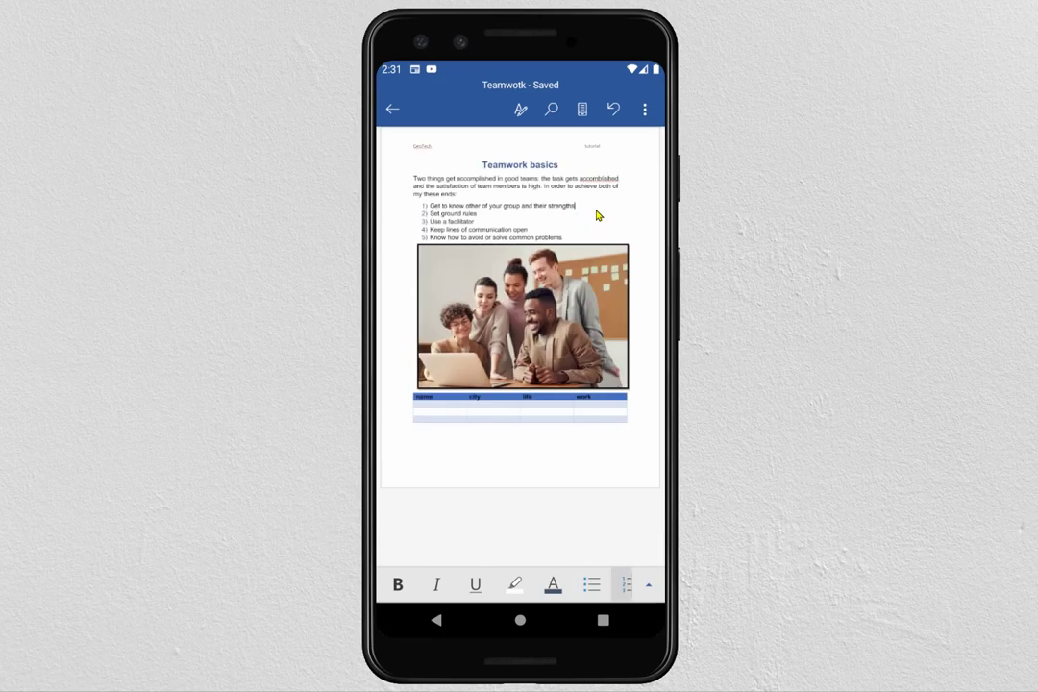
Insert a page number centred at the bottom of the page
left_click(652, 586)
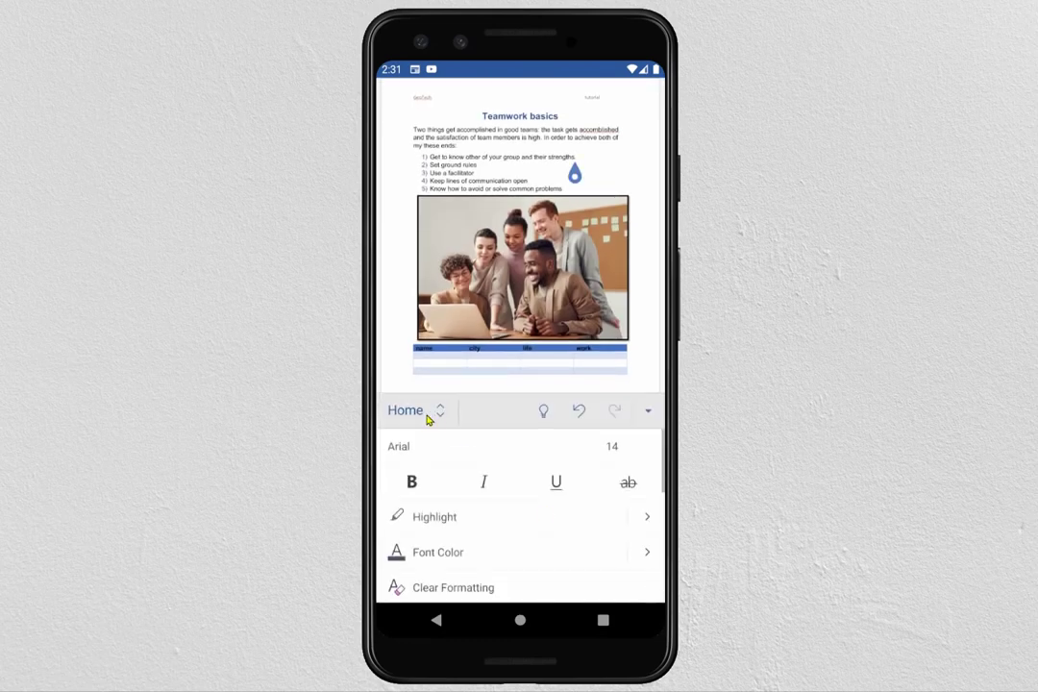
left_click(428, 419)
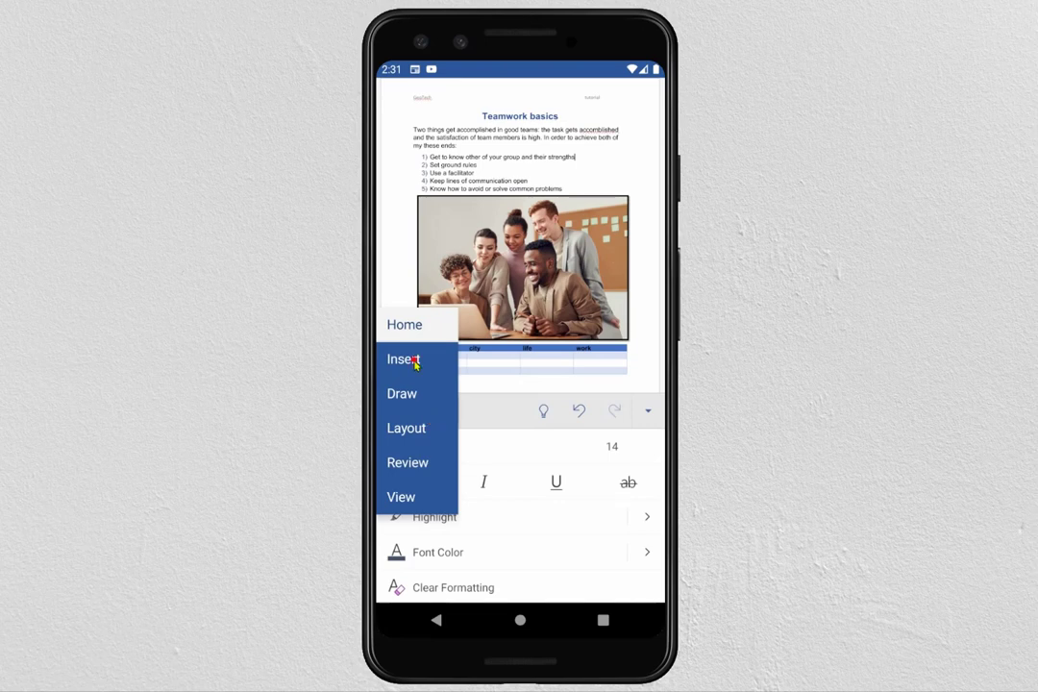
left_click(403, 359)
scroll(499, 509, "down", 5)
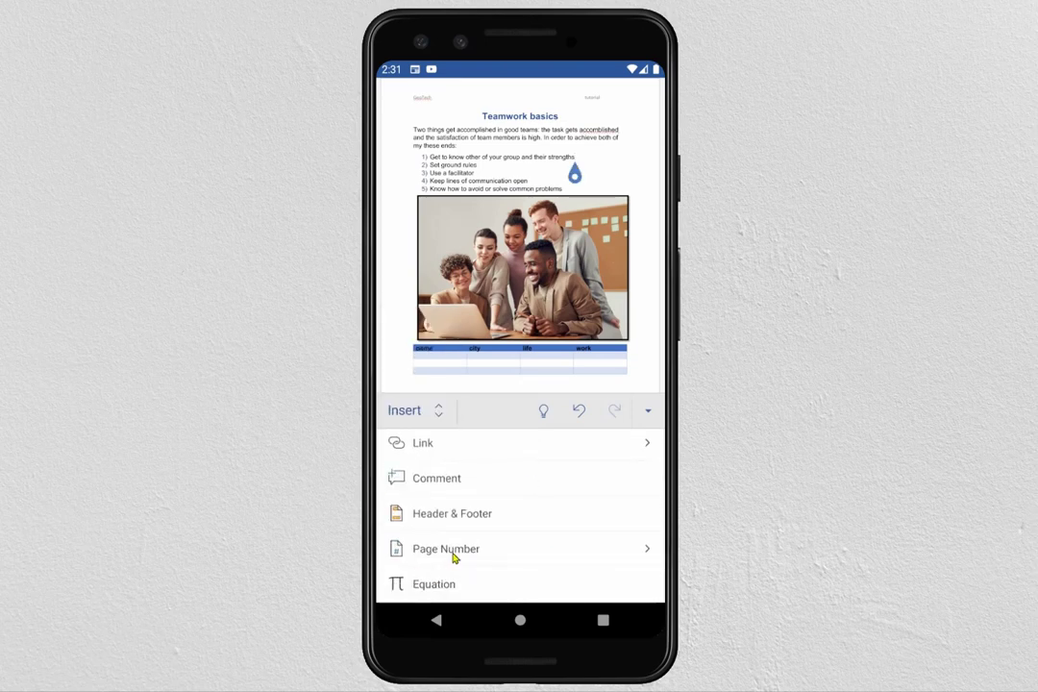
left_click(450, 551)
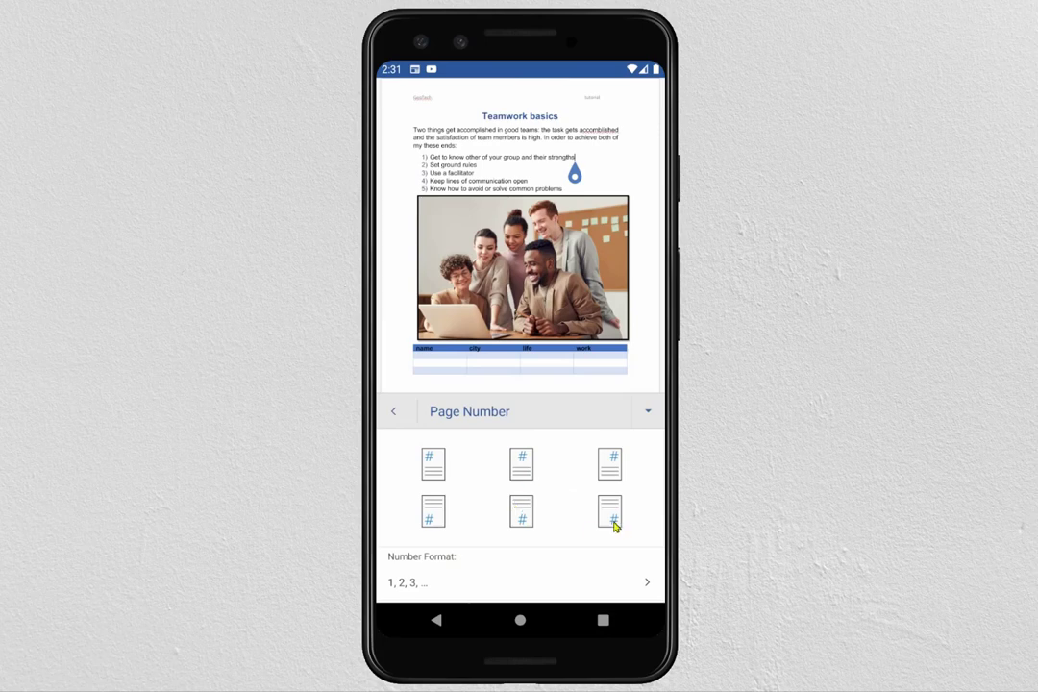
left_click(524, 520)
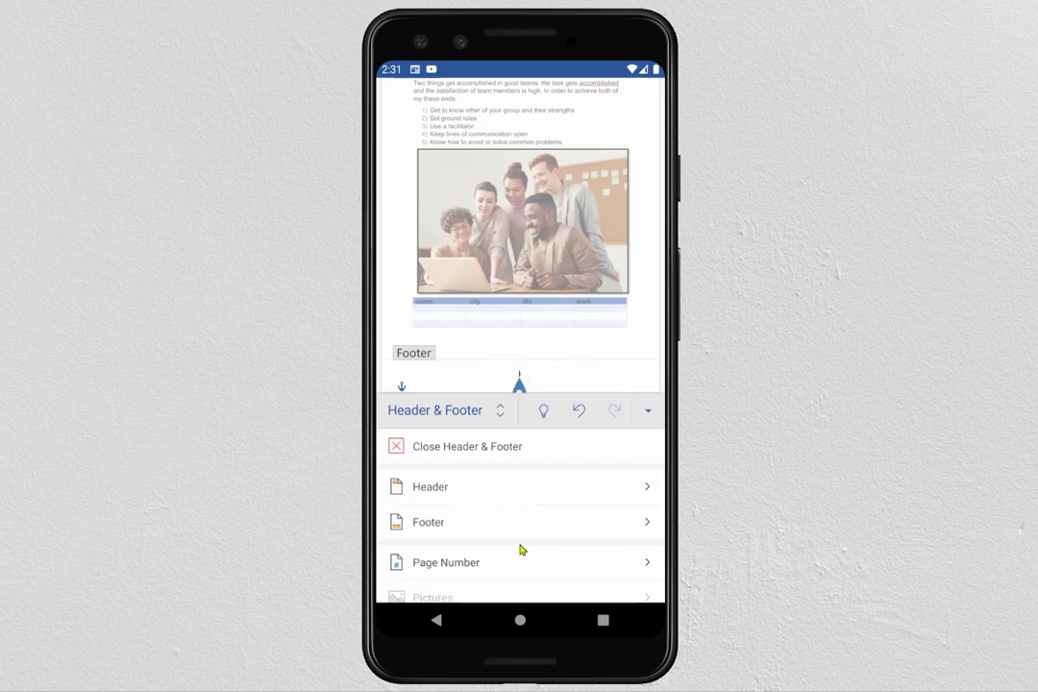
Set the footer page number's format to - 1 -, - 2 -, - 3 - and return to the full-page view
left_click(648, 564)
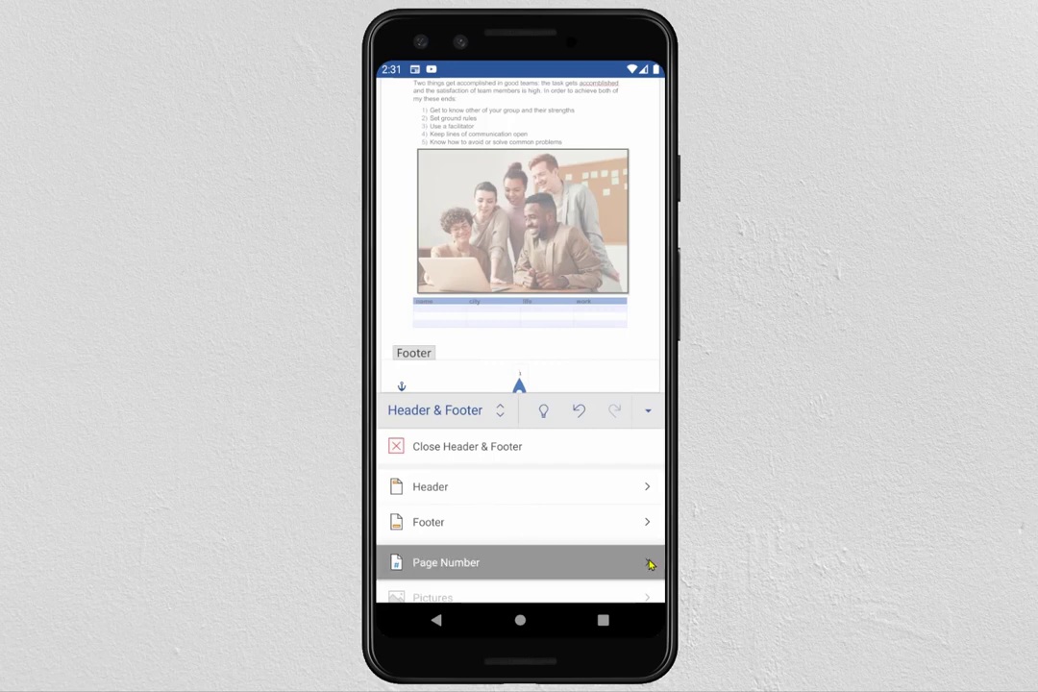
left_click_drag(577, 577, 577, 512)
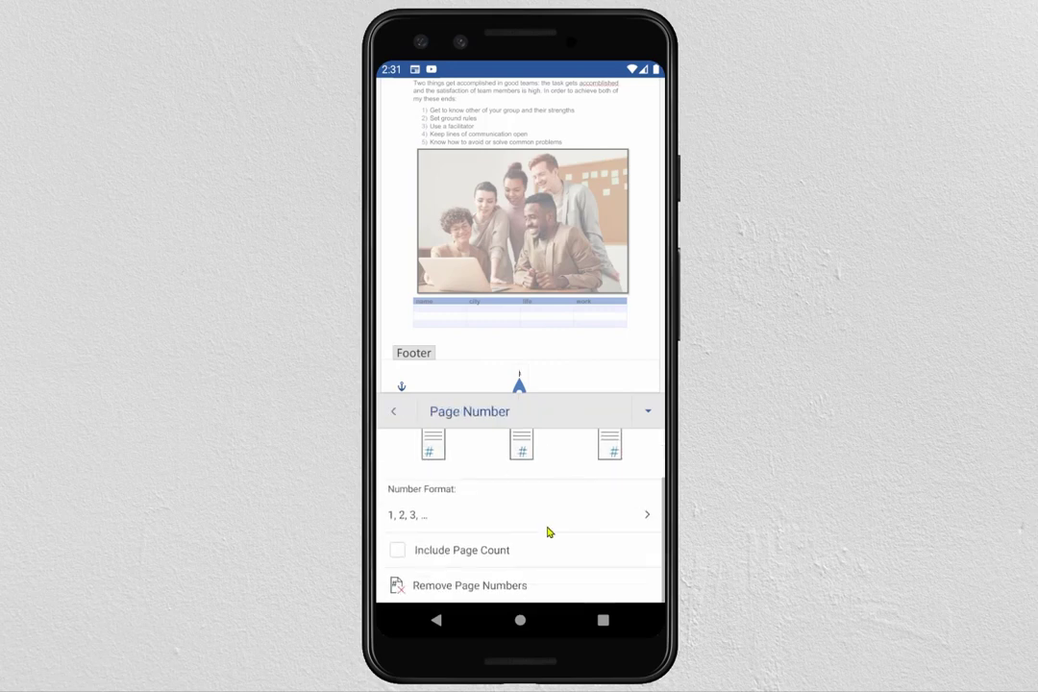
left_click(646, 518)
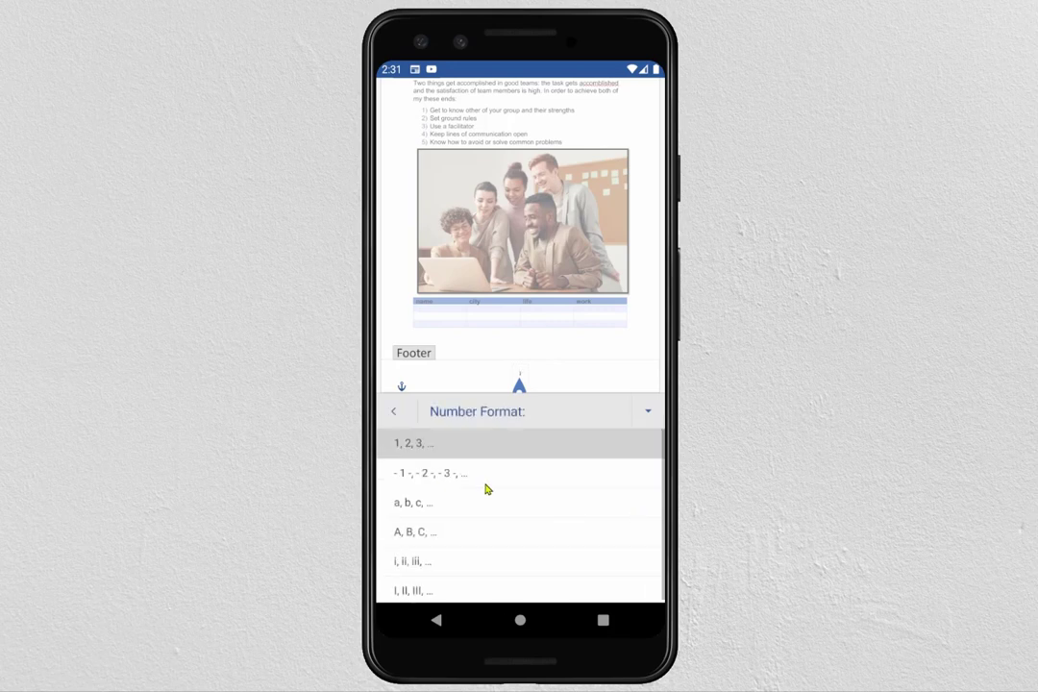
left_click_drag(482, 516, 447, 473)
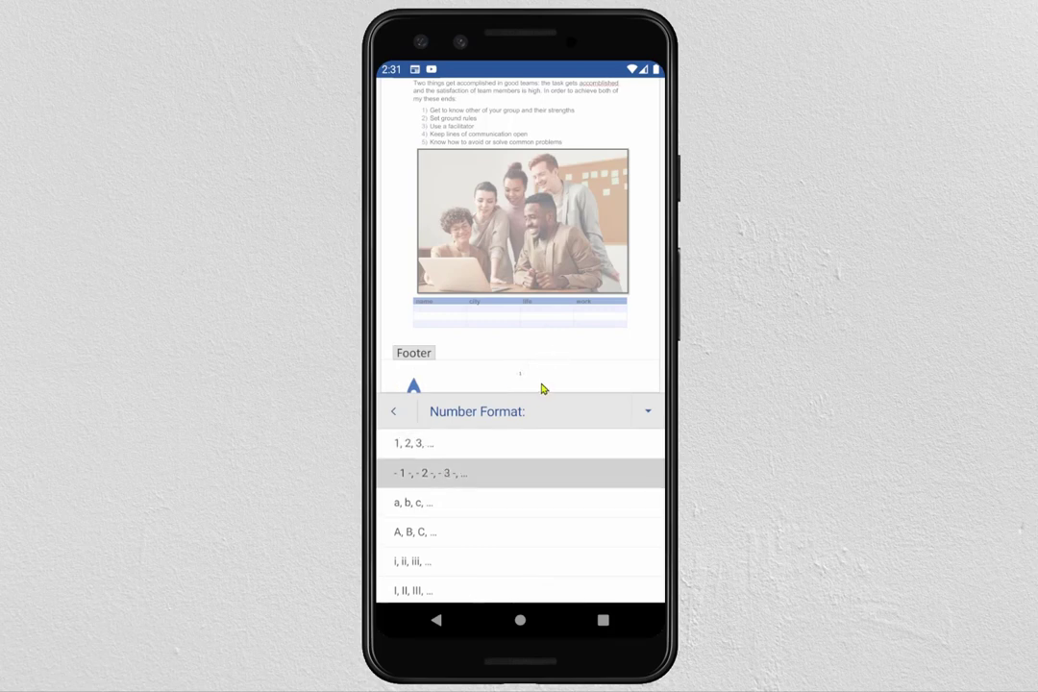
left_click(438, 620)
left_click(439, 621)
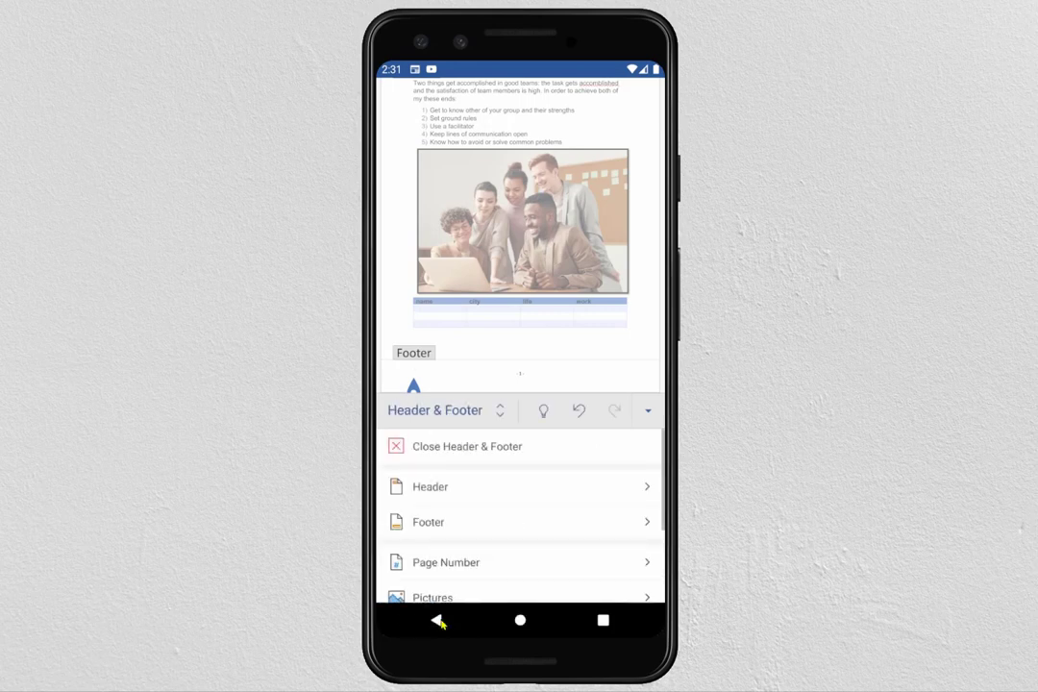
left_click(647, 411)
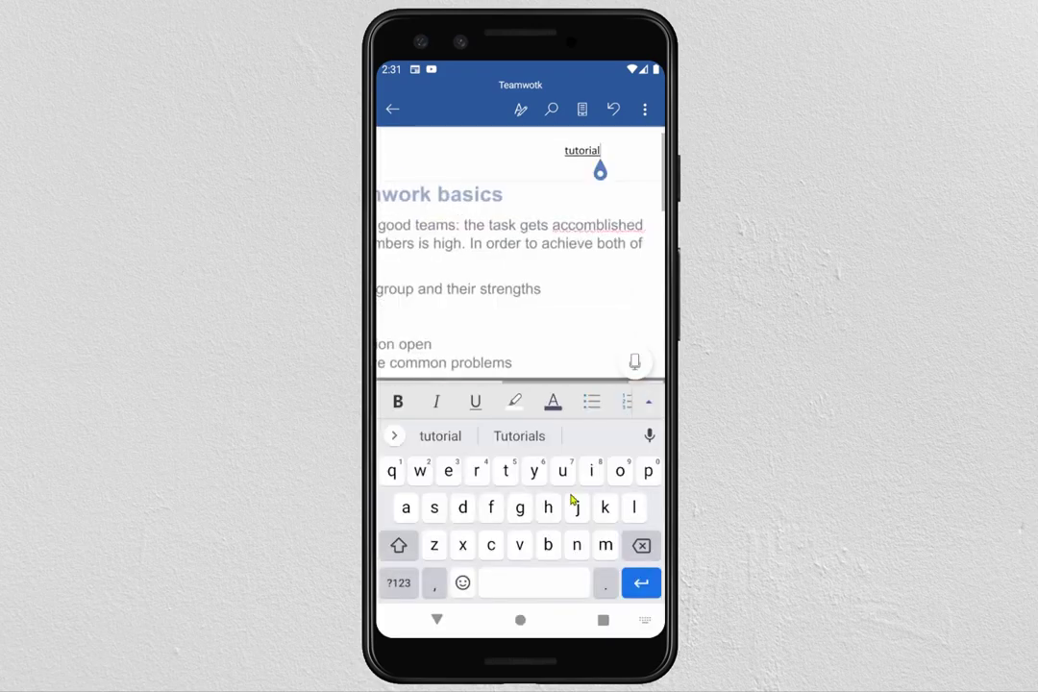
left_click(435, 621)
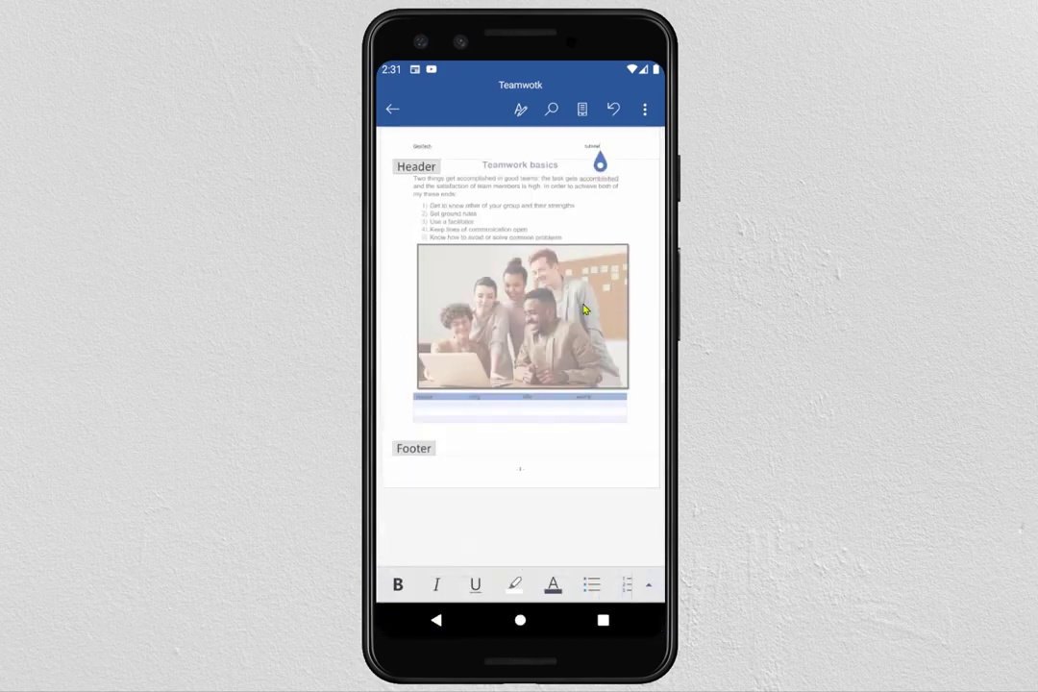